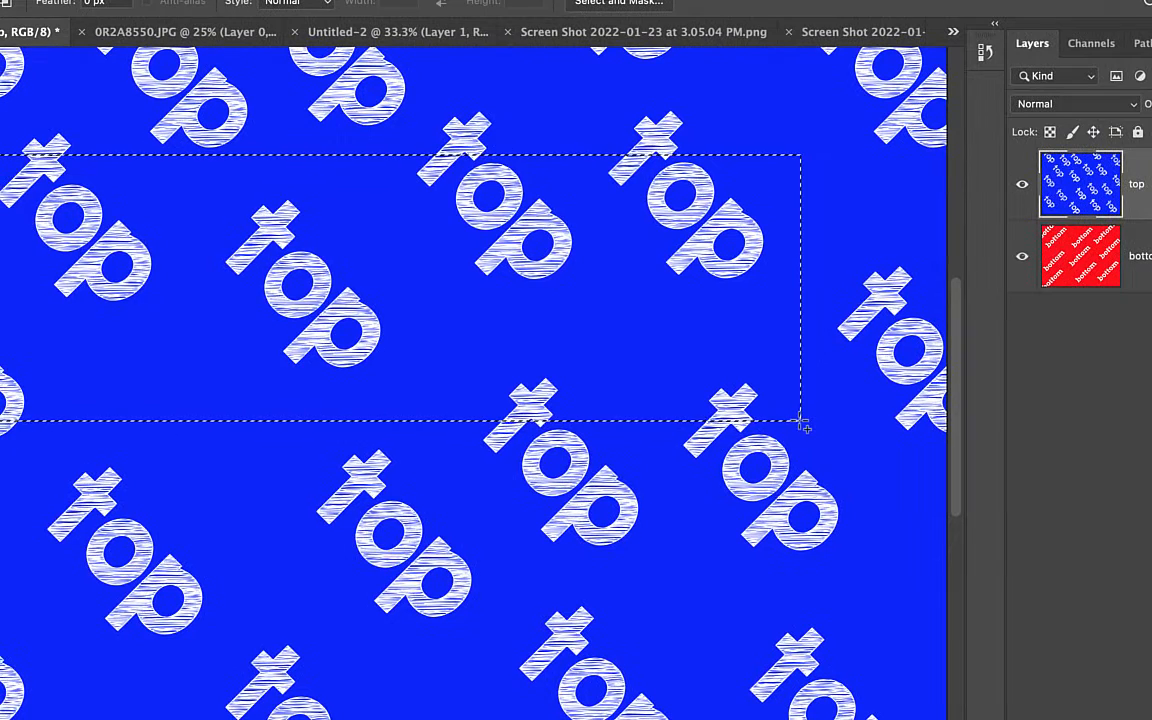
Try deleting the rectangular selection from the top layer, undo the deletion and deselect
key(Delete)
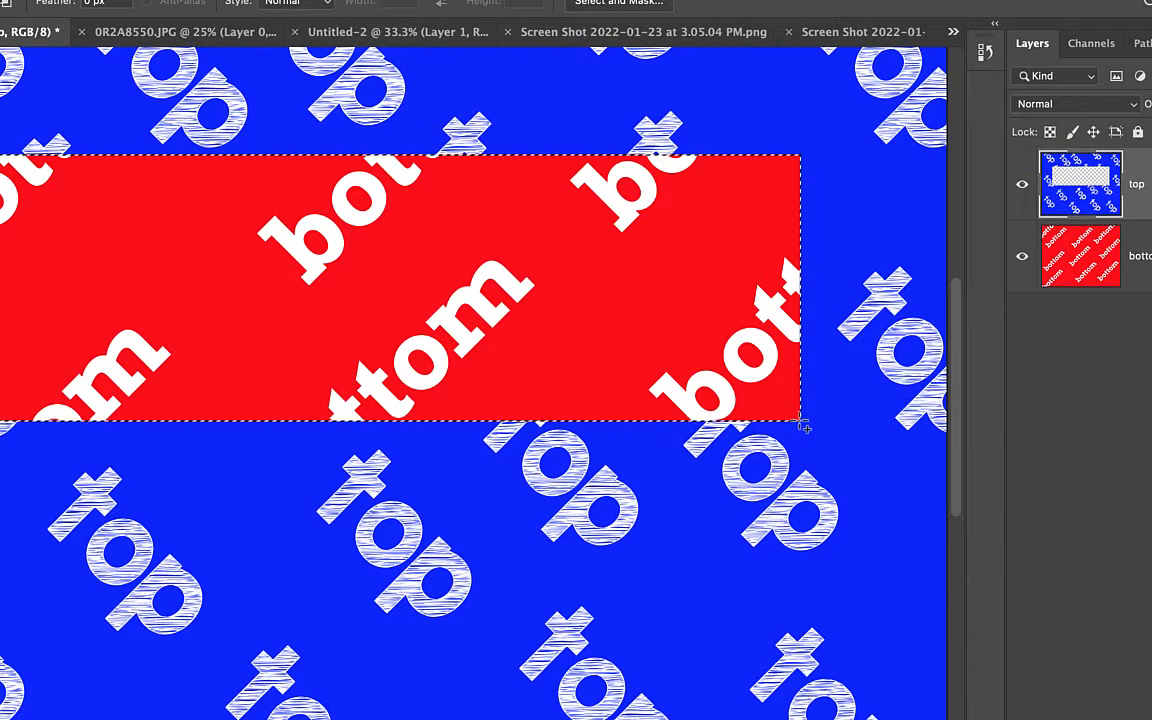
key(super+z)
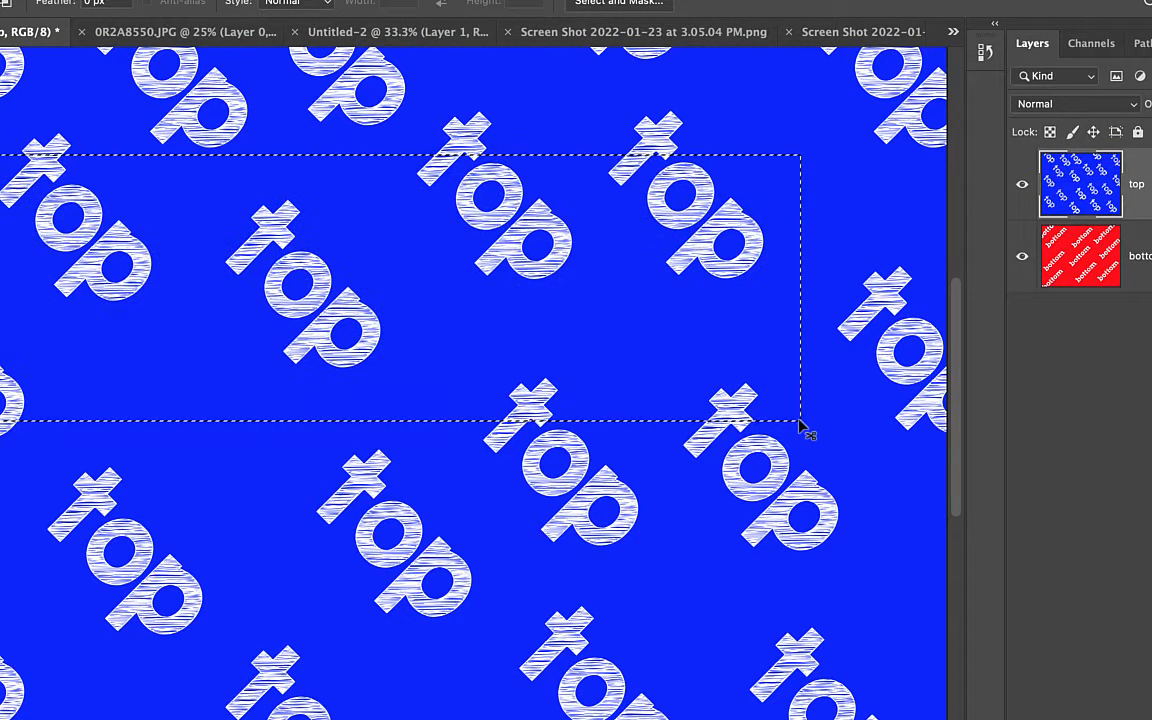
key(super+d)
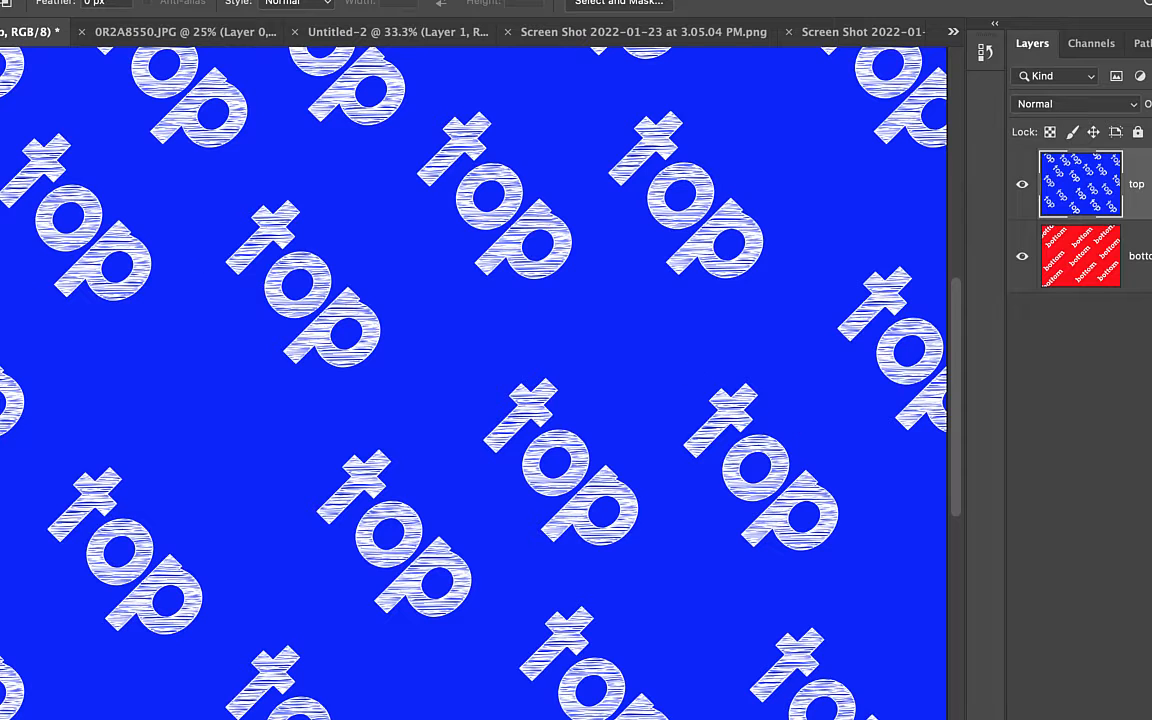
Erase a broad zigzag through the top layer and shift that layer down and to the right
key(e)
mouse_move(72, 222)
mouse_down()
mouse_move(571, 262)
mouse_move(103, 553)
mouse_move(656, 630)
mouse_up()
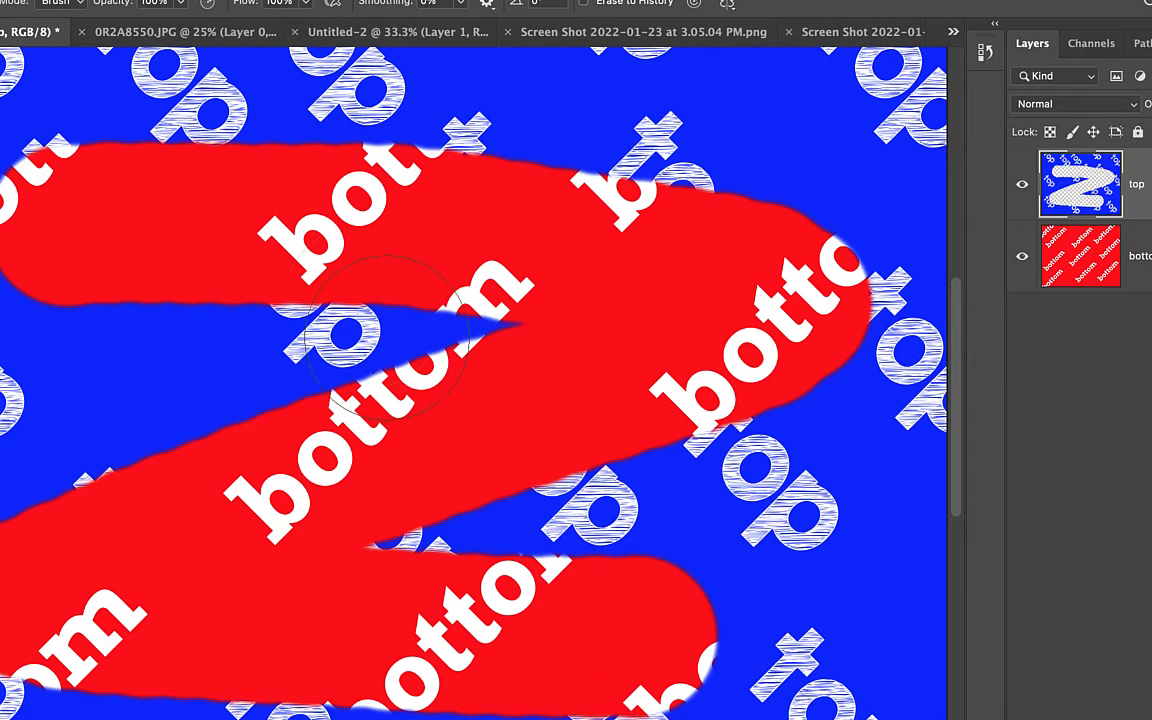
key(v)
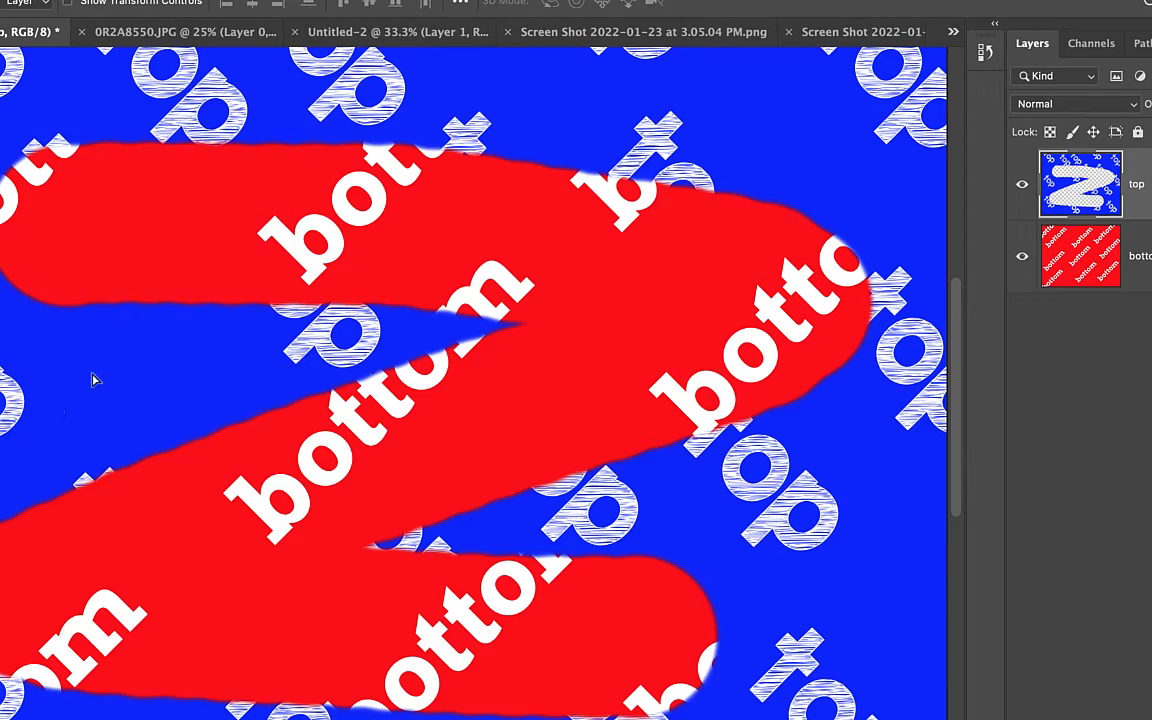
drag(91, 380, 130, 414)
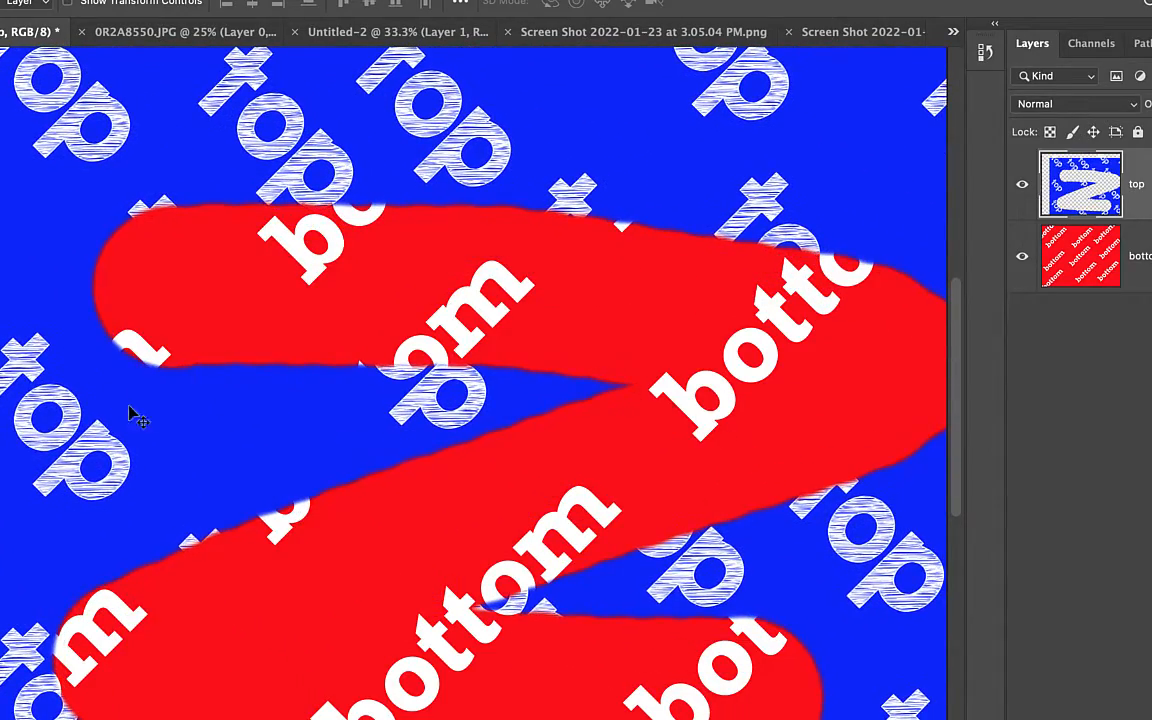
Erase another stroke across the top layer, and undo all the erasing and moving
key(e)
mouse_move(262, 200)
mouse_down()
mouse_move(329, 264)
mouse_move(303, 257)
mouse_move(476, 249)
mouse_move(540, 232)
mouse_up()
key(super+z)
key(super+z)
key(super+z)
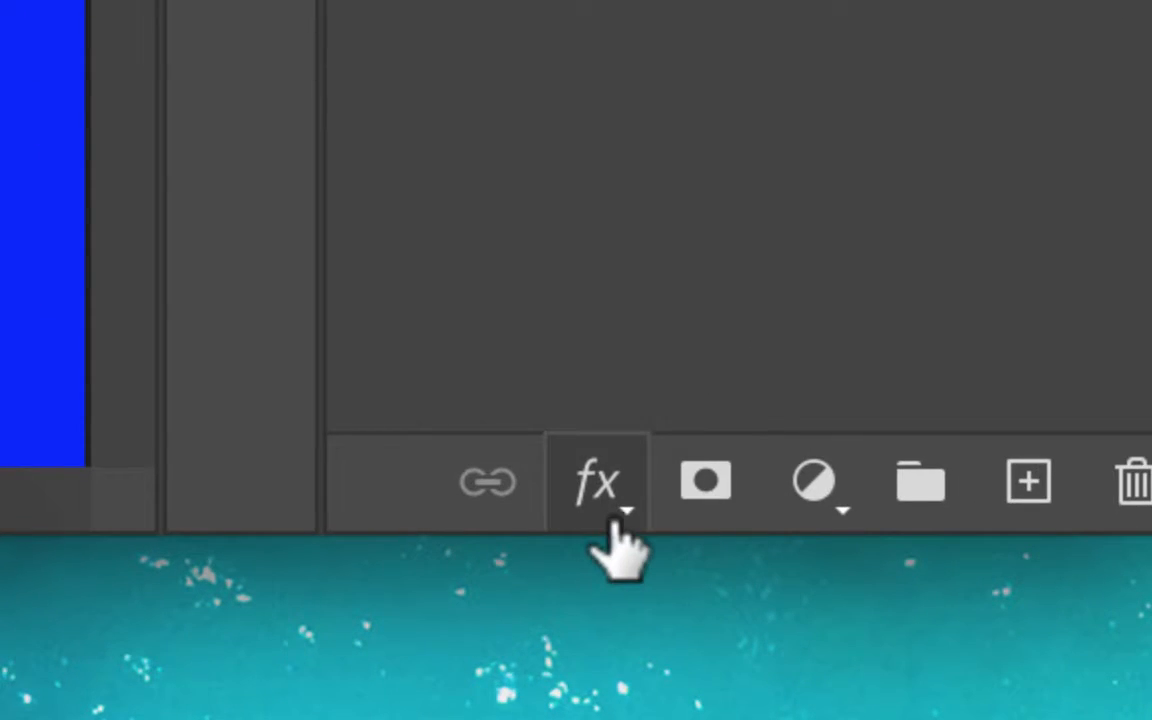
Add a layer mask to the top layer and target the layer's image instead of the mask
click(690, 518)
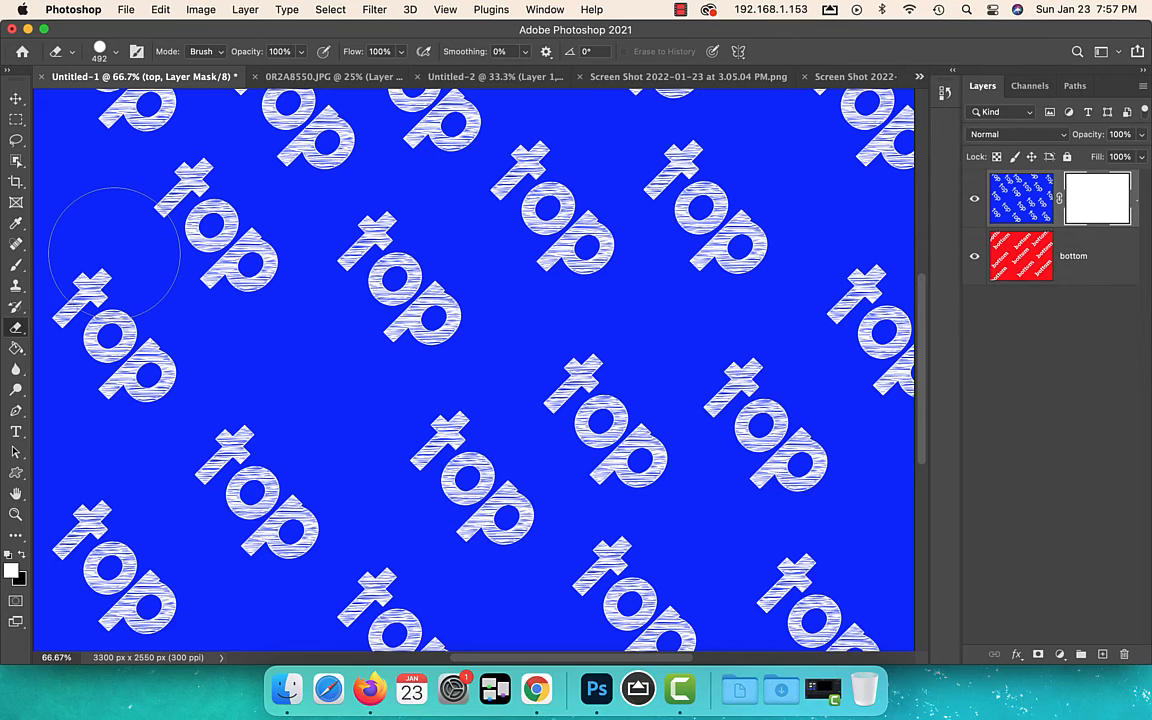
click(1018, 199)
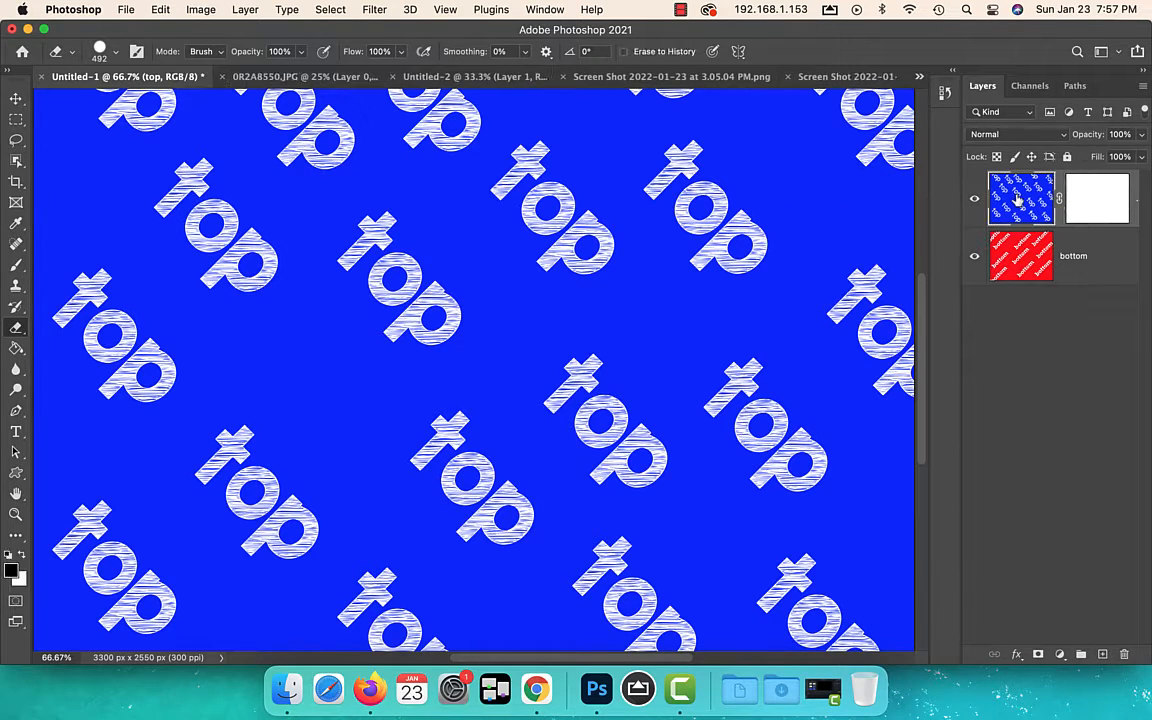
Try painting black brush strokes directly on the top layer's image and undo them
key(b)
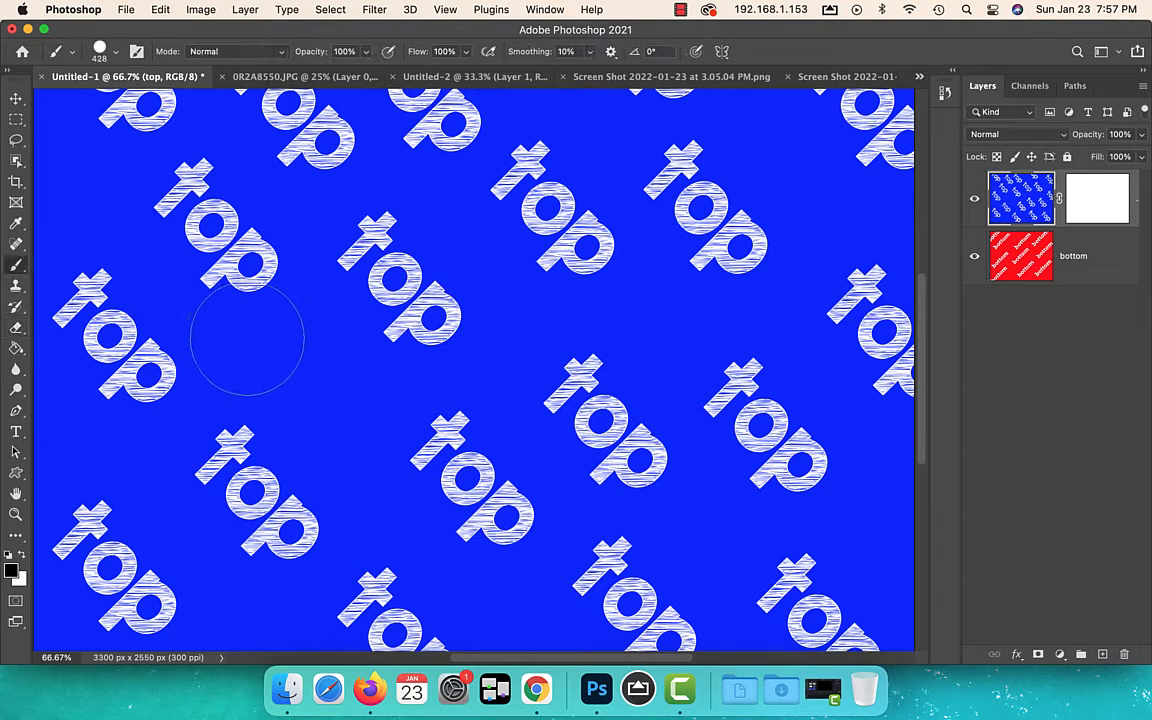
mouse_move(225, 205)
mouse_down()
mouse_move(303, 246)
mouse_move(570, 285)
mouse_move(745, 330)
mouse_move(658, 354)
mouse_move(345, 370)
mouse_move(235, 468)
mouse_move(218, 508)
mouse_move(315, 522)
mouse_move(689, 525)
mouse_move(654, 492)
mouse_move(622, 405)
mouse_move(483, 448)
mouse_move(342, 458)
mouse_up()
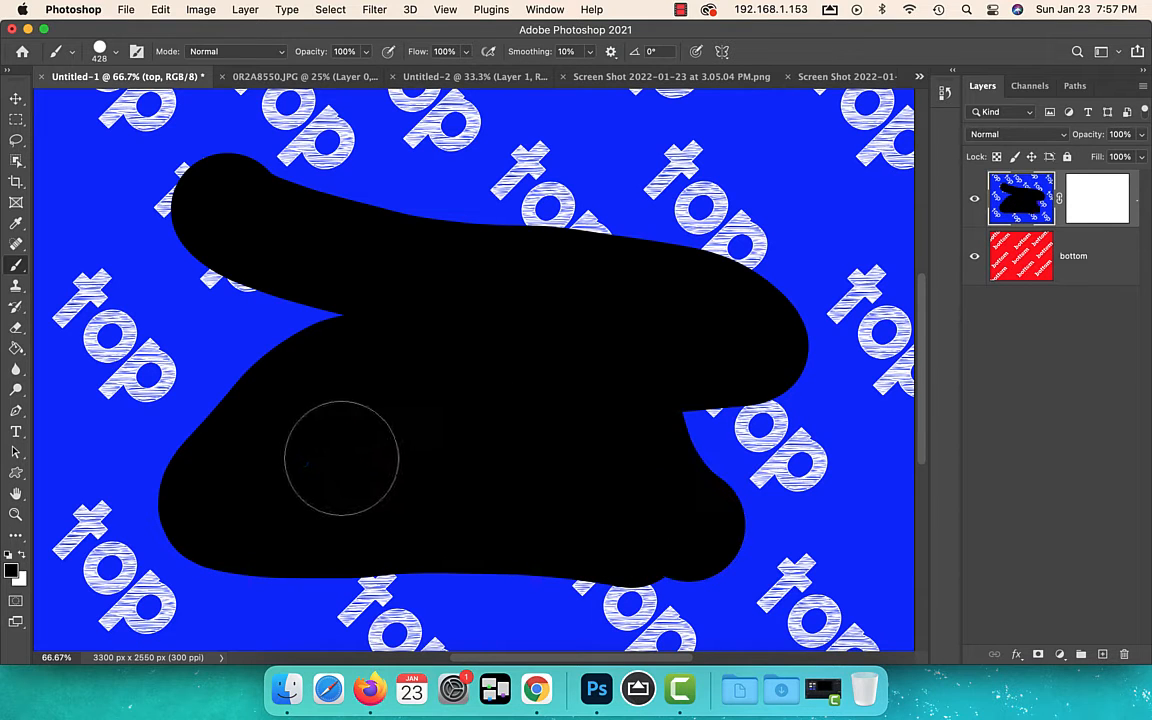
key(super+z)
key(super+z)
Try filling a rectangular selection on the top layer's image with black and undo the fill
key(m)
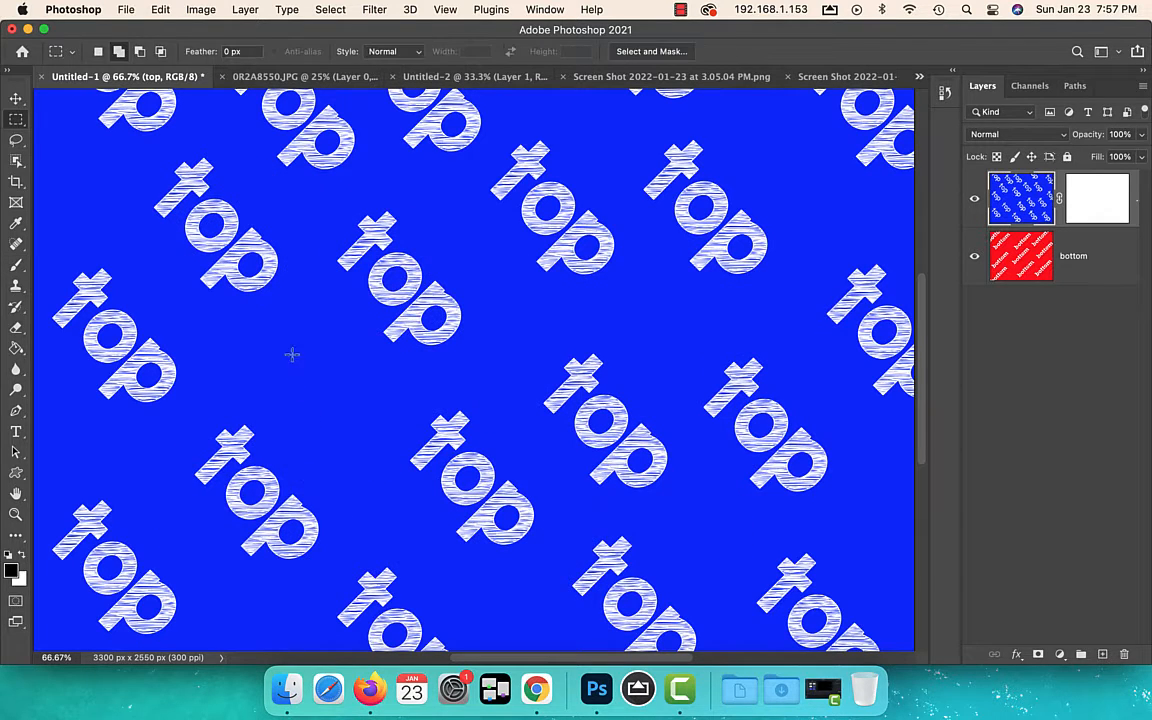
drag(284, 269, 591, 441)
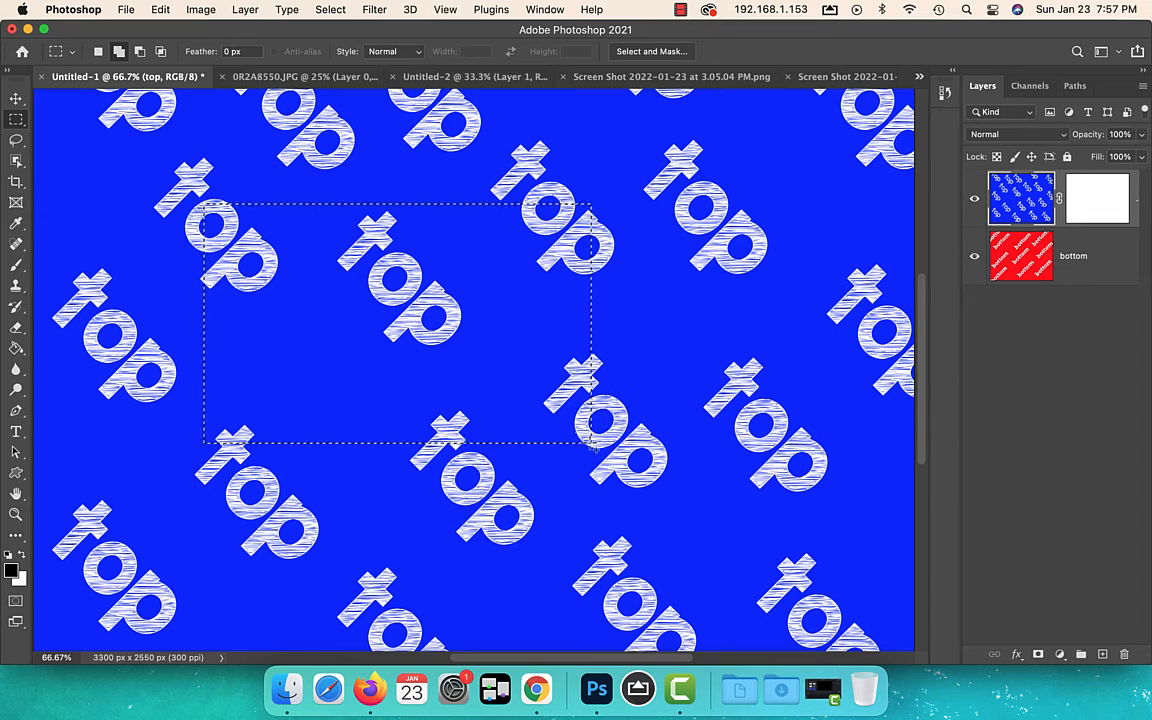
key(g)
click(310, 320)
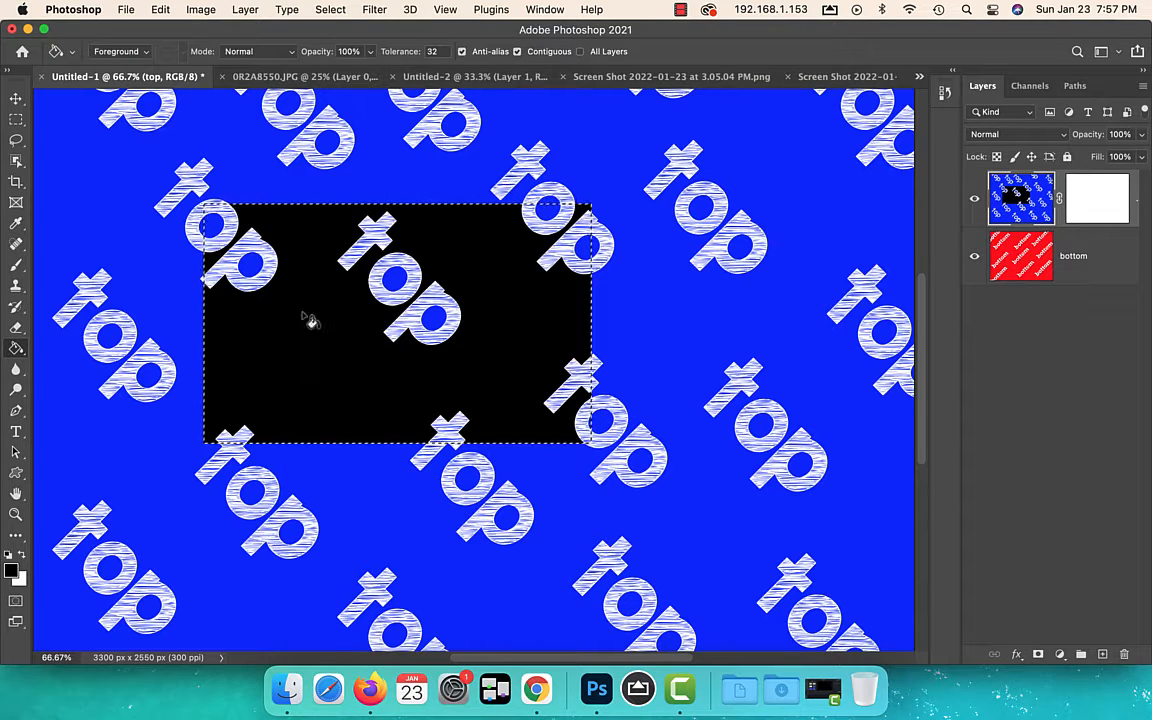
key(super+z)
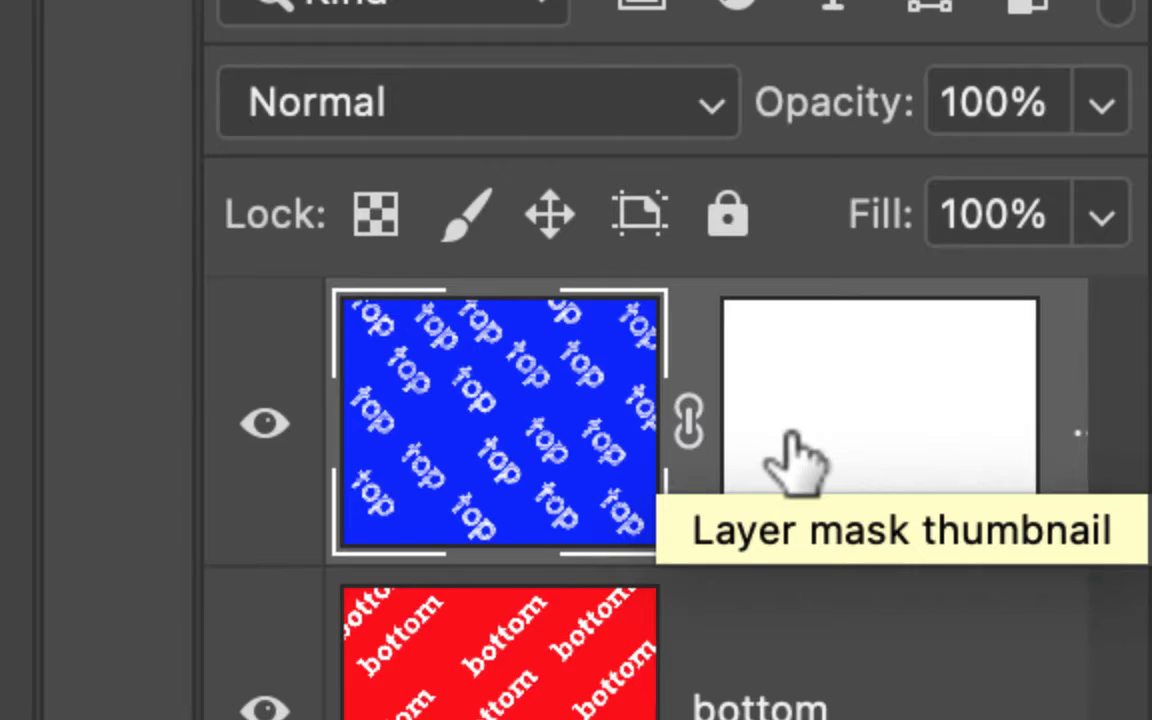
Target the top layer's mask and paint broad black brush strokes across it to reveal the bottom layer
click(790, 462)
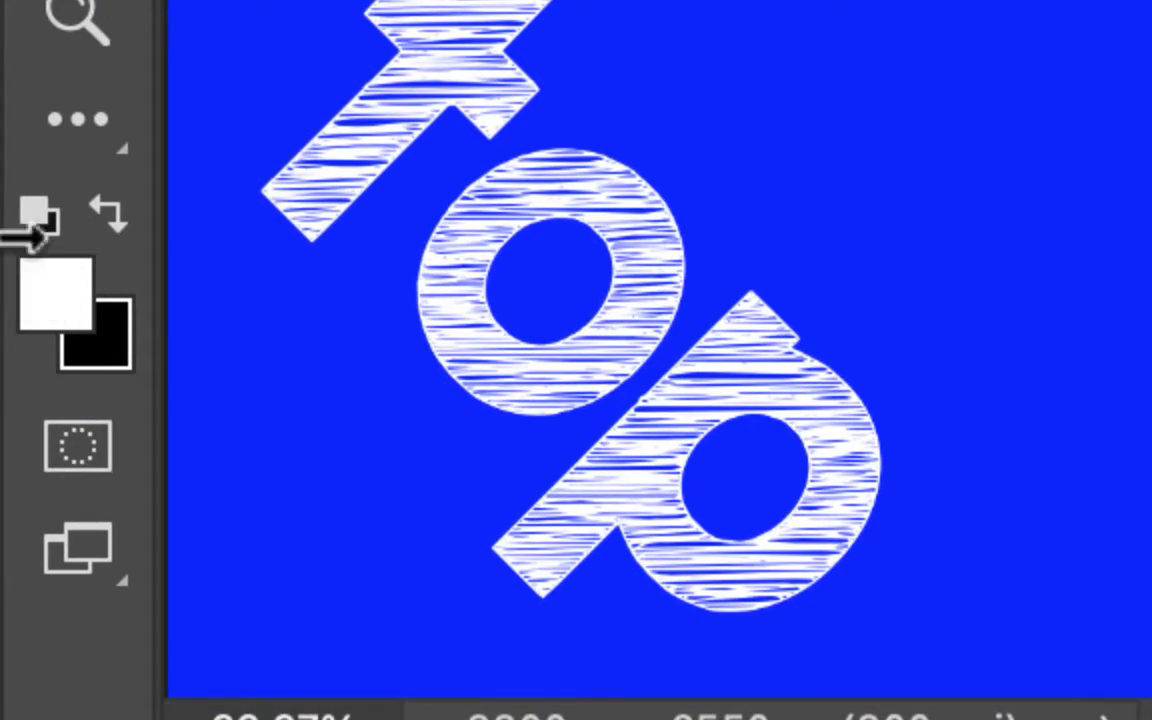
key(x)
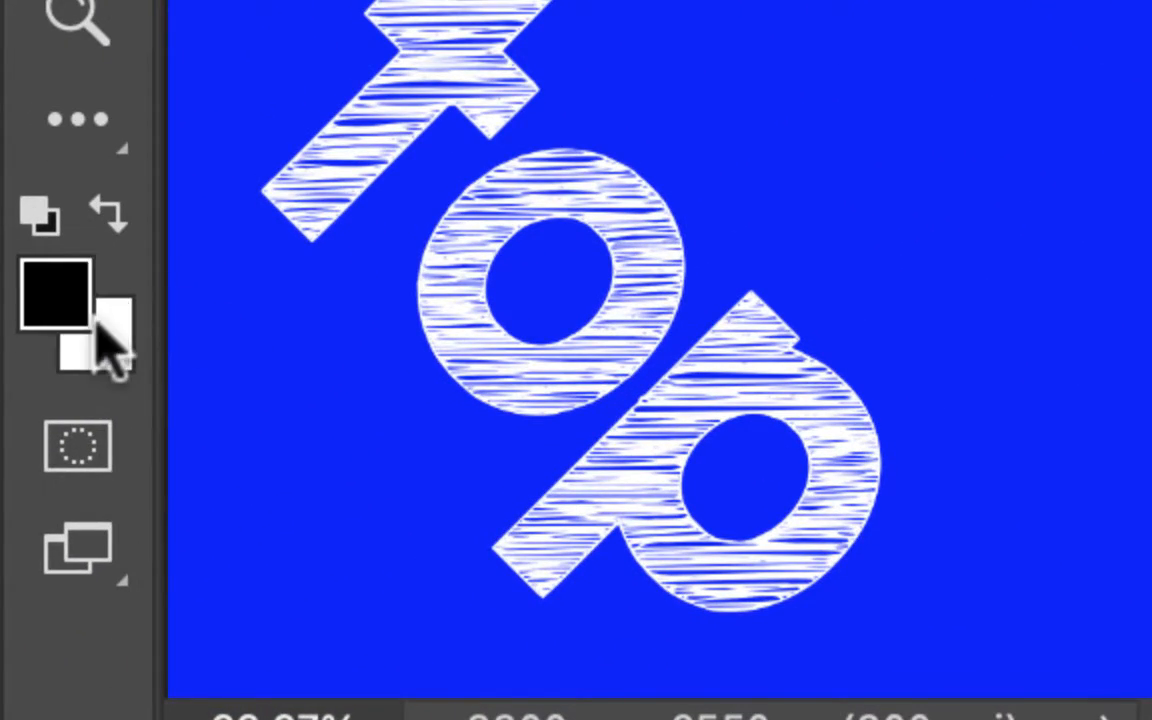
key(x)
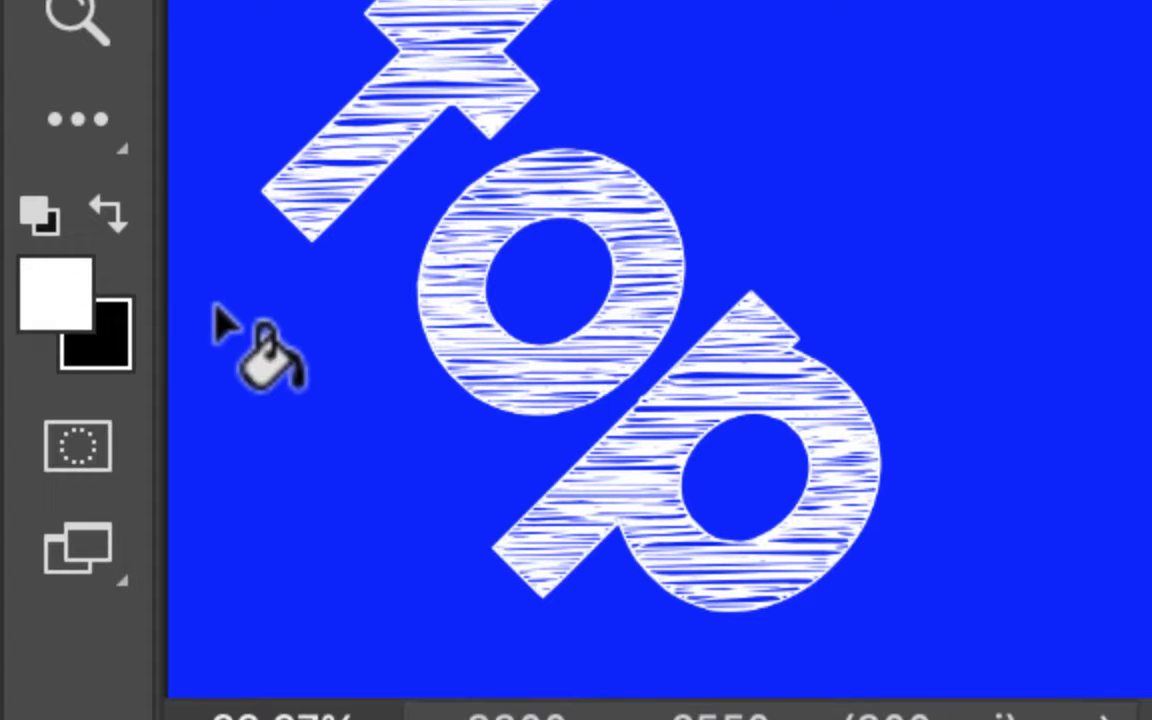
key(x)
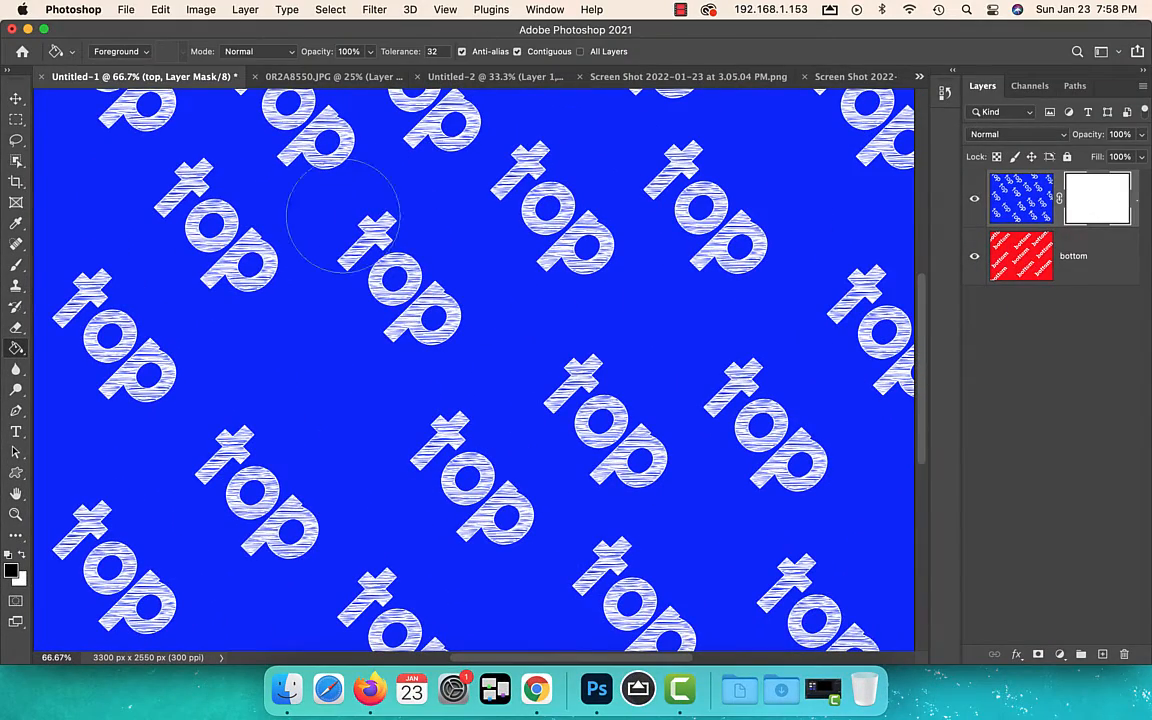
key(b)
mouse_move(265, 212)
mouse_down()
mouse_move(585, 236)
mouse_move(700, 255)
mouse_move(707, 280)
mouse_move(583, 311)
mouse_move(380, 286)
mouse_move(268, 287)
mouse_move(234, 302)
mouse_move(222, 326)
mouse_move(240, 338)
mouse_move(731, 343)
mouse_move(740, 376)
mouse_move(703, 412)
mouse_move(667, 416)
mouse_move(205, 395)
mouse_up()
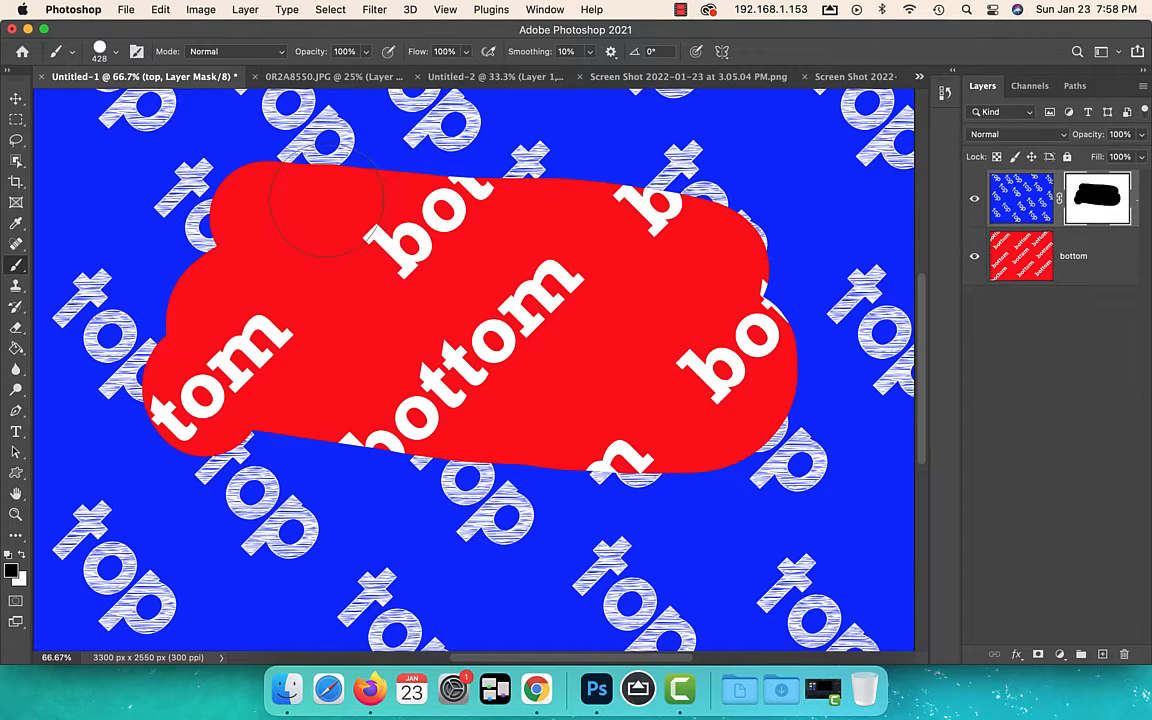
Paint white on the mask around the edges of the revealed area to bring the top layer back
mouse_move(275, 195)
mouse_down()
mouse_move(607, 197)
mouse_move(737, 220)
mouse_move(790, 255)
mouse_move(793, 425)
mouse_move(703, 510)
mouse_move(265, 445)
mouse_move(144, 450)
mouse_move(108, 422)
mouse_move(180, 175)
mouse_move(203, 195)
mouse_move(360, 215)
mouse_move(650, 225)
mouse_move(722, 240)
mouse_move(775, 330)
mouse_up()
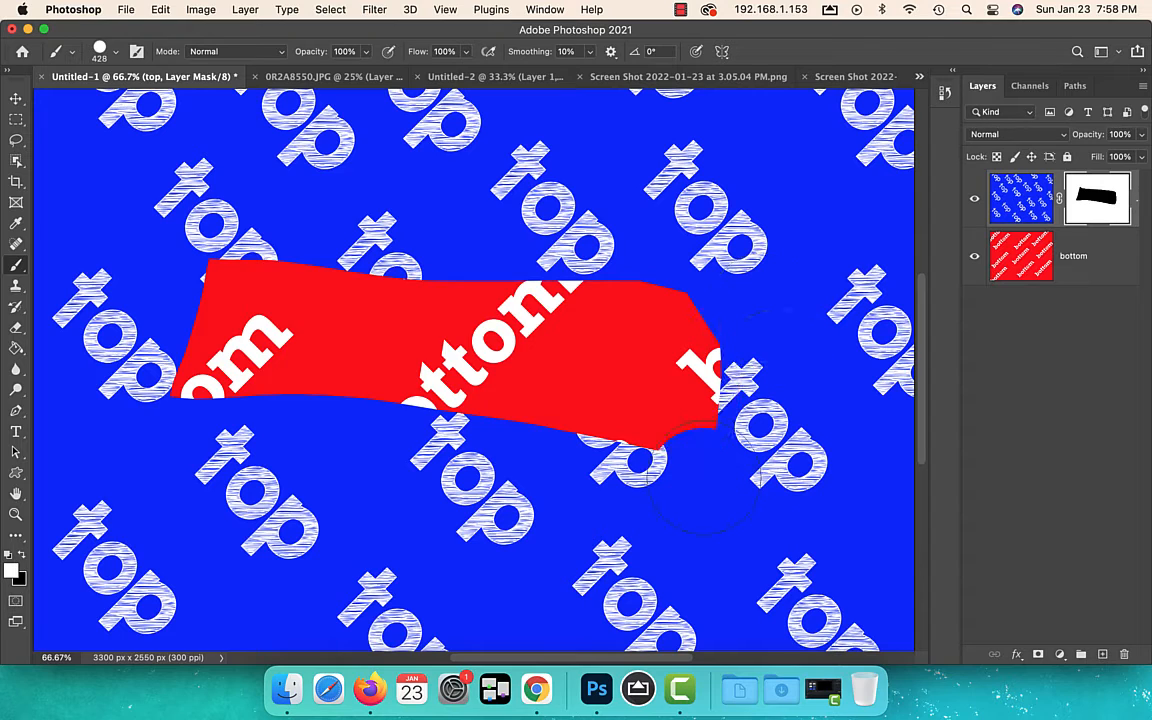
mouse_move(705, 468)
mouse_down()
mouse_move(580, 406)
mouse_move(672, 391)
mouse_up()
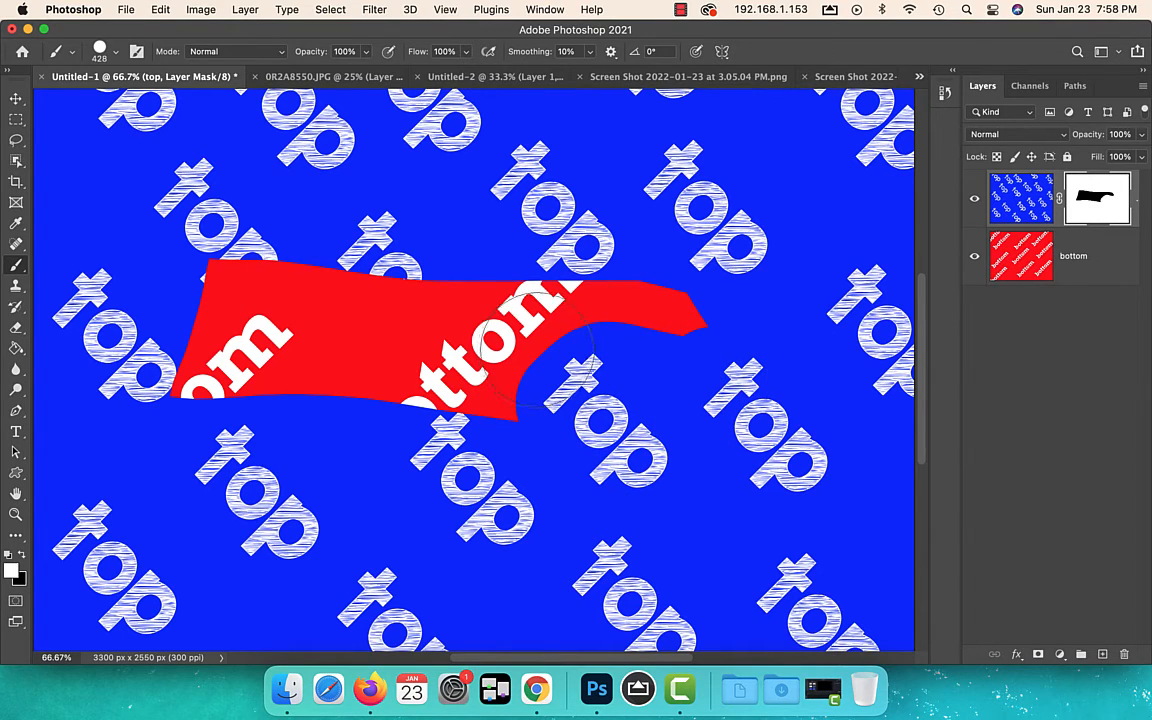
Select a large rectangle overlapping the revealed shape and fill it with black on the mask
key(m)
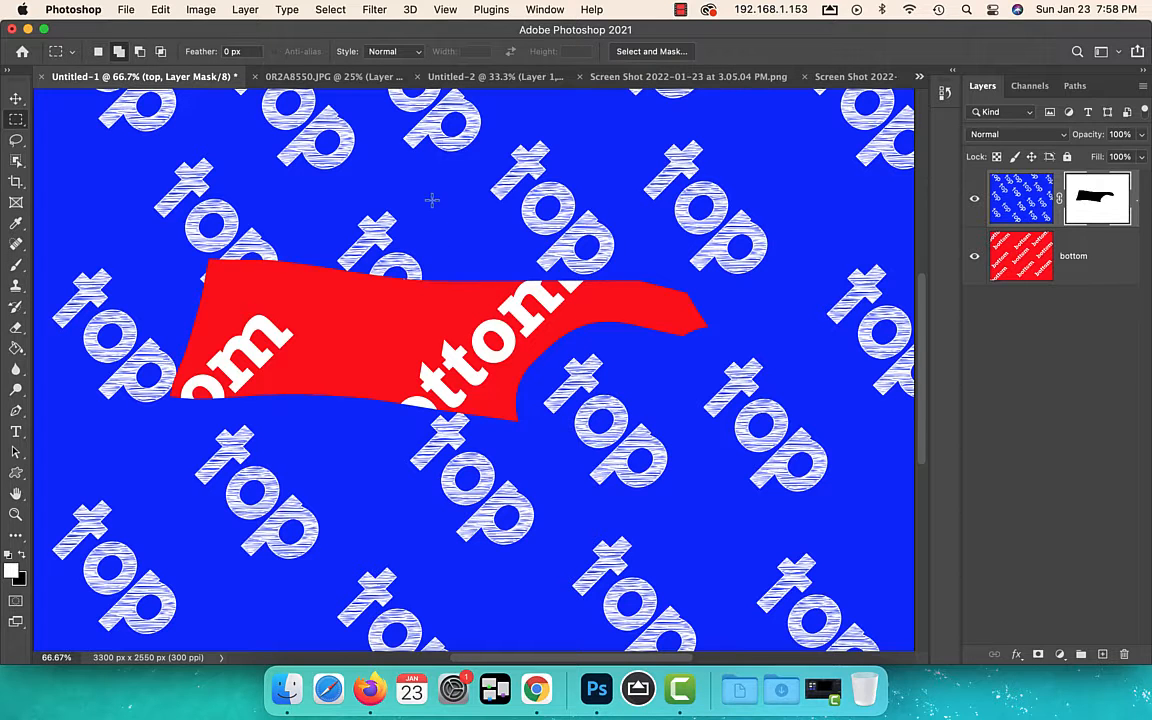
drag(651, 373, 813, 538)
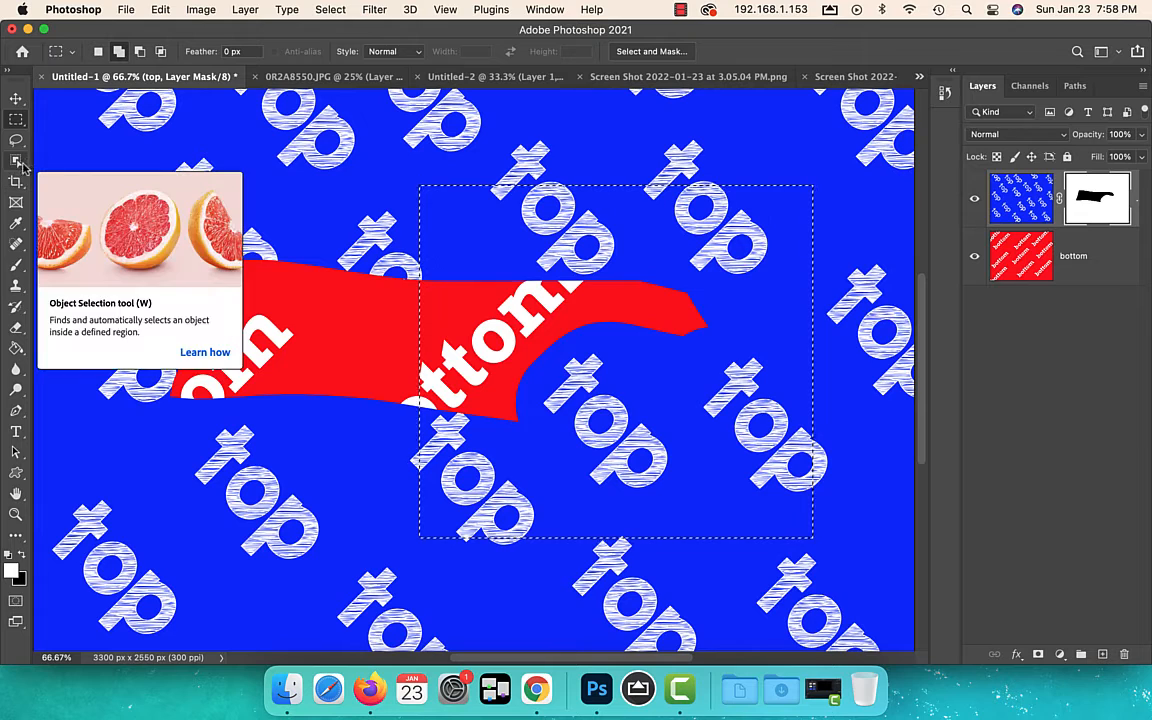
click(17, 346)
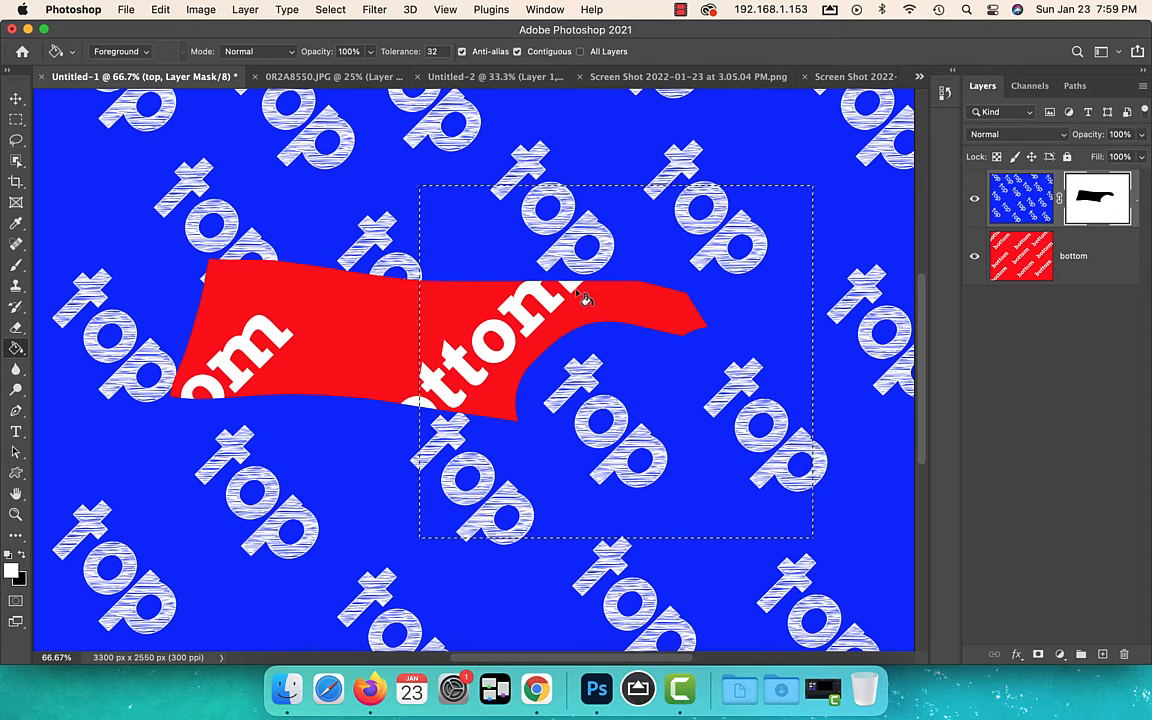
key(x)
click(614, 246)
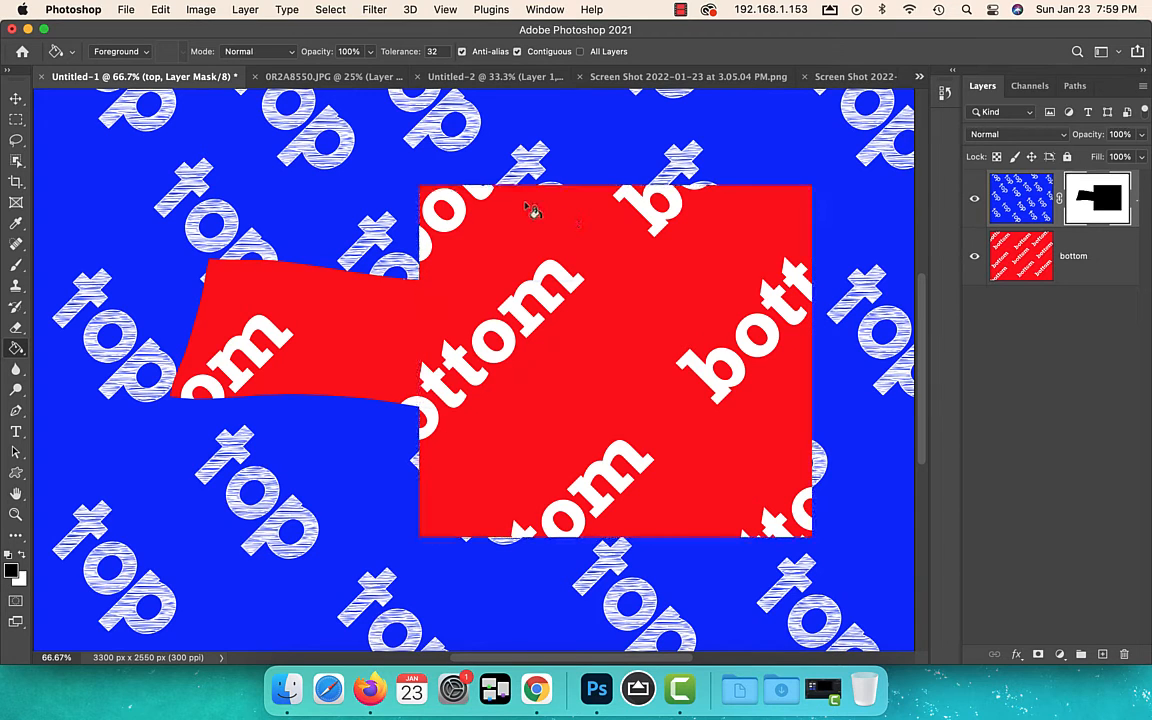
Brush white on the mask over the outer parts of the revealed rectangle to restore the top layer
key(b)
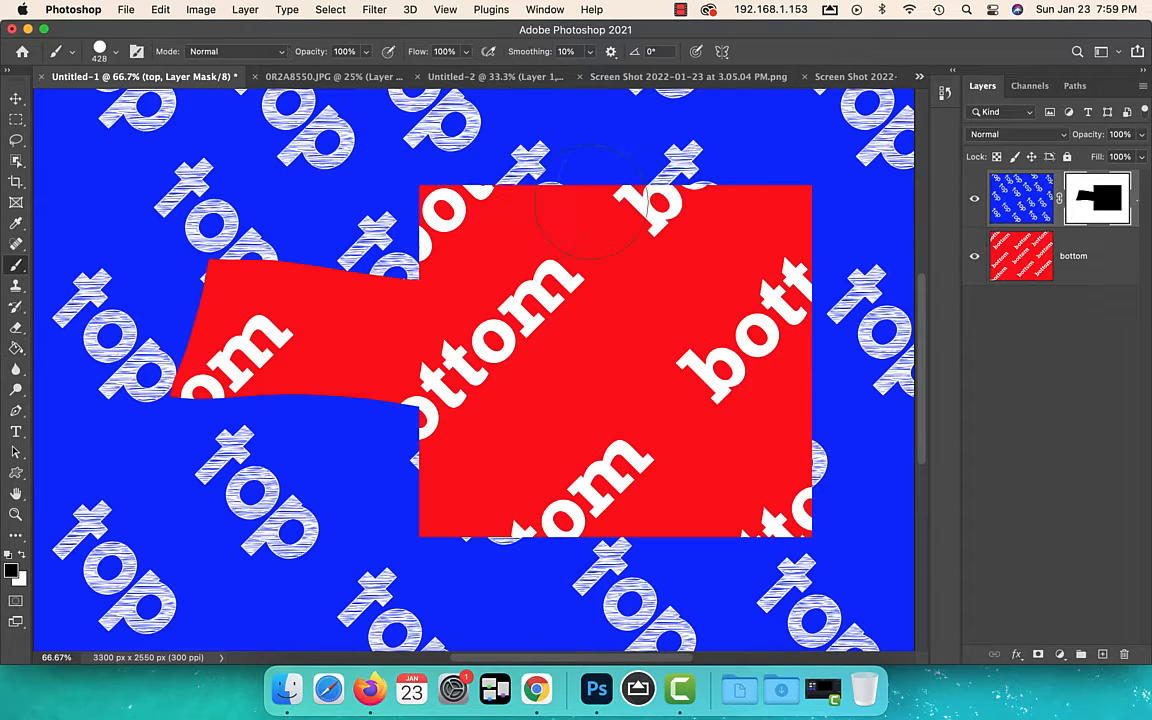
mouse_move(452, 176)
mouse_down()
mouse_move(705, 190)
mouse_move(800, 230)
mouse_move(640, 185)
mouse_move(420, 165)
mouse_move(430, 225)
mouse_move(850, 240)
mouse_move(700, 440)
mouse_move(560, 440)
mouse_move(380, 400)
mouse_up()
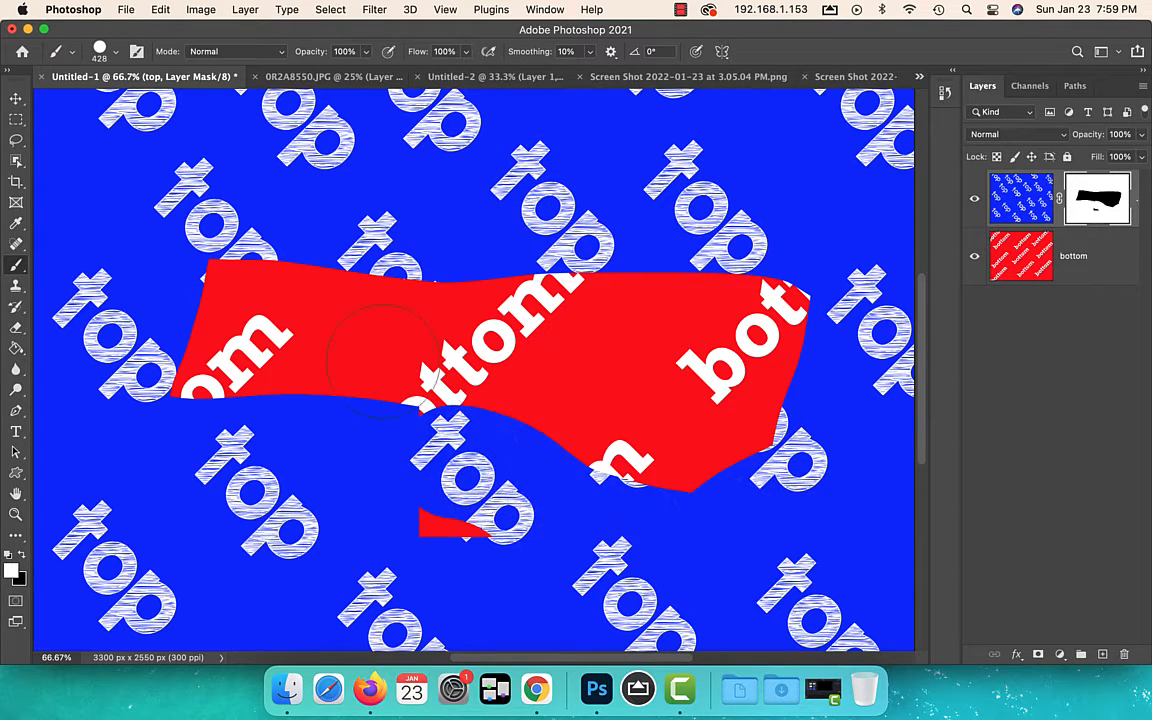
Switch to the Untitled-2 document and select the man in the portrait layer with the Object Selection tool
click(297, 79)
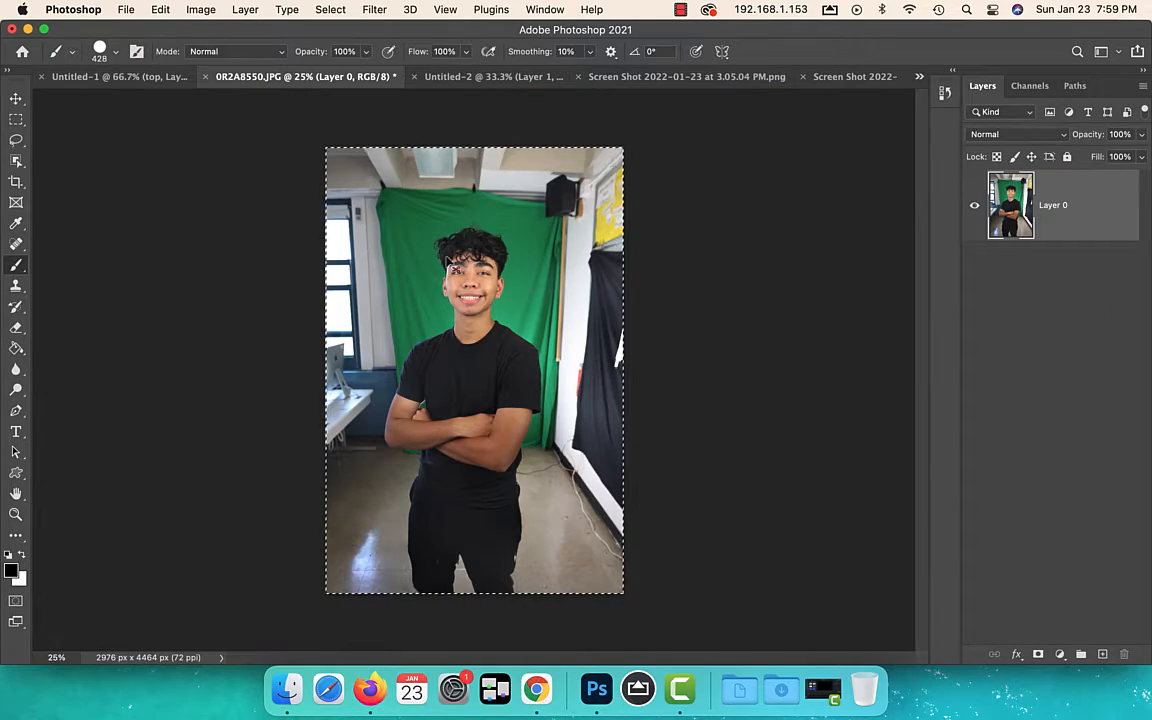
click(490, 77)
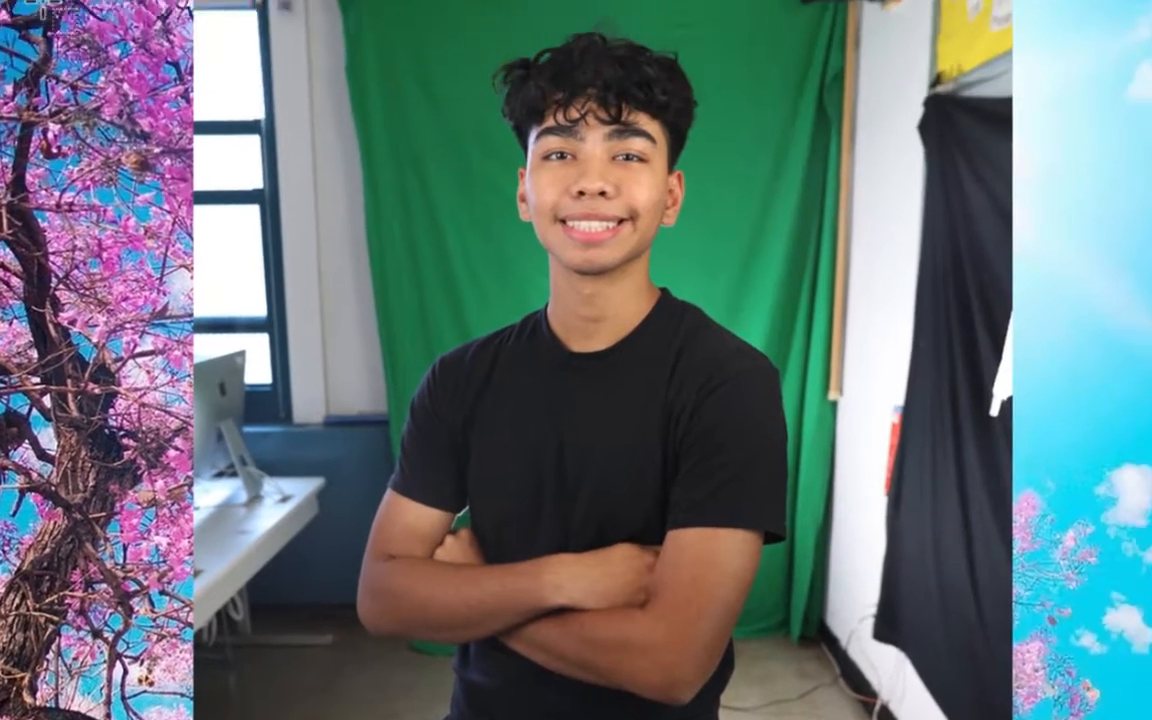
drag(301, 117, 714, 690)
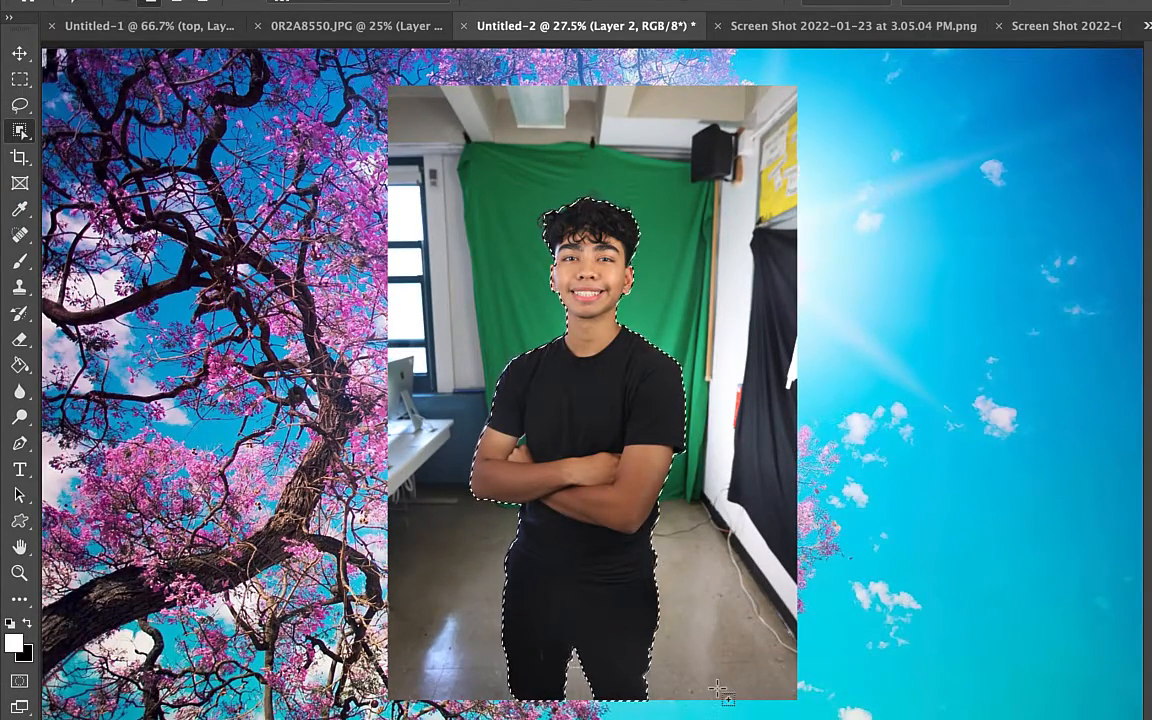
Invert the selection, delete the portrait's background around the man and deselect
key(super+shift+i)
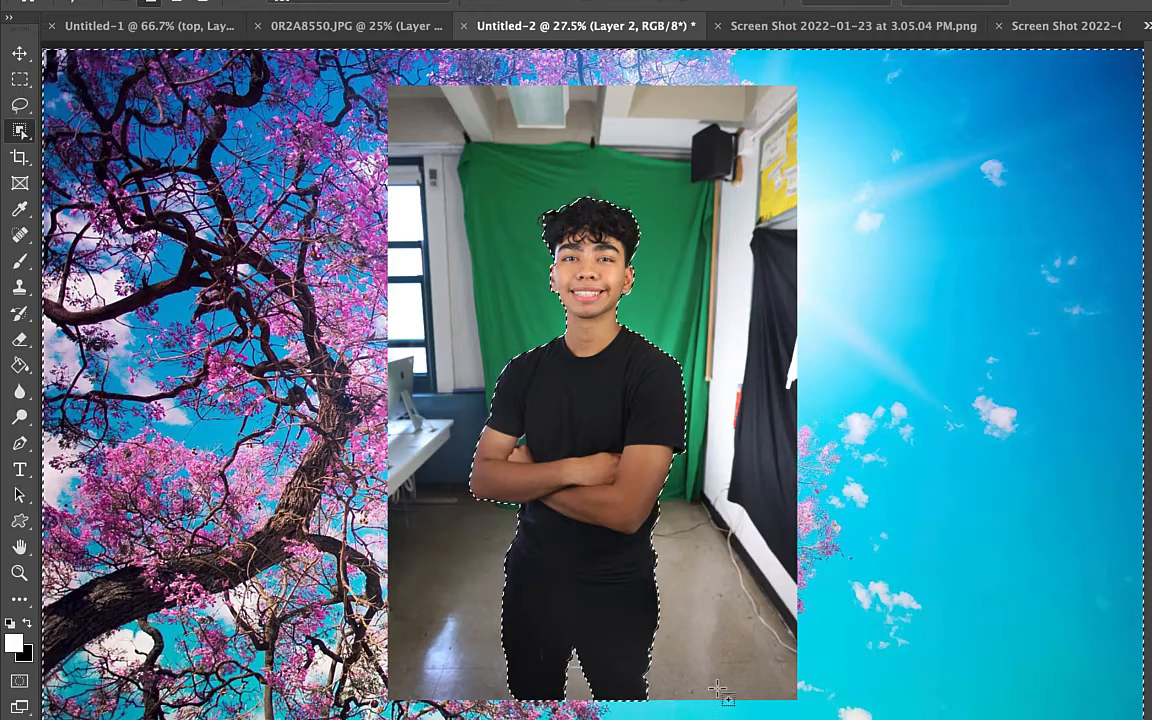
key(Delete)
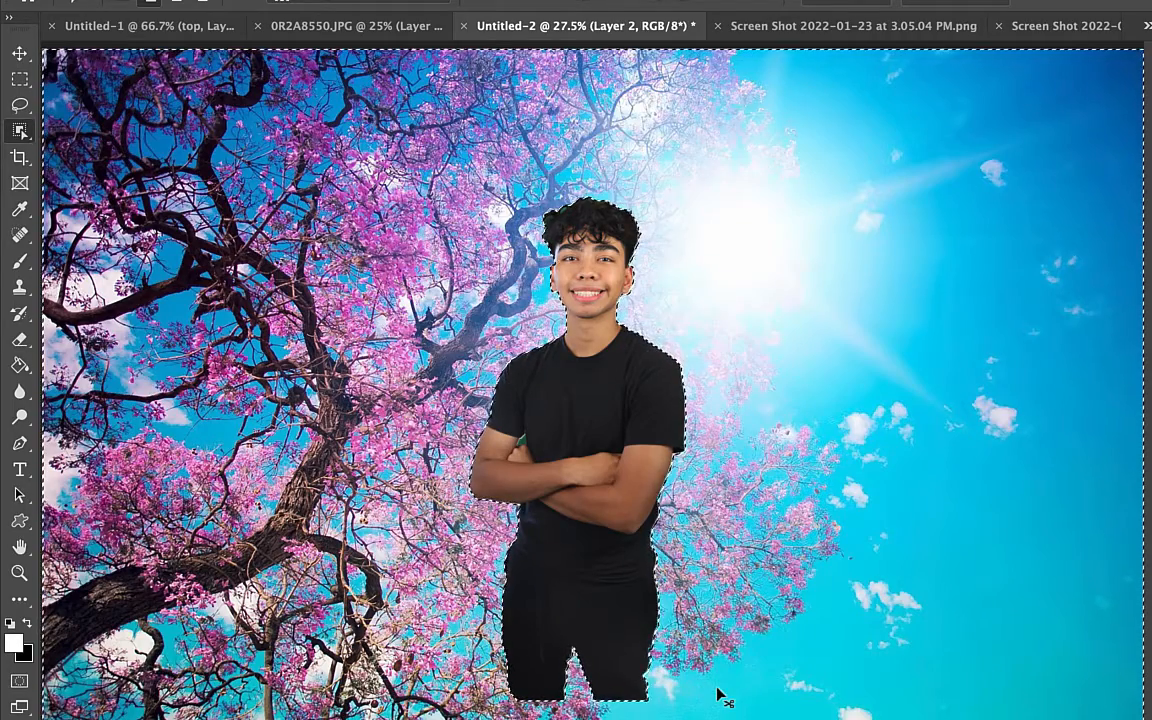
key(super+d)
key(super+plus)
key(super+plus)
key(super+plus)
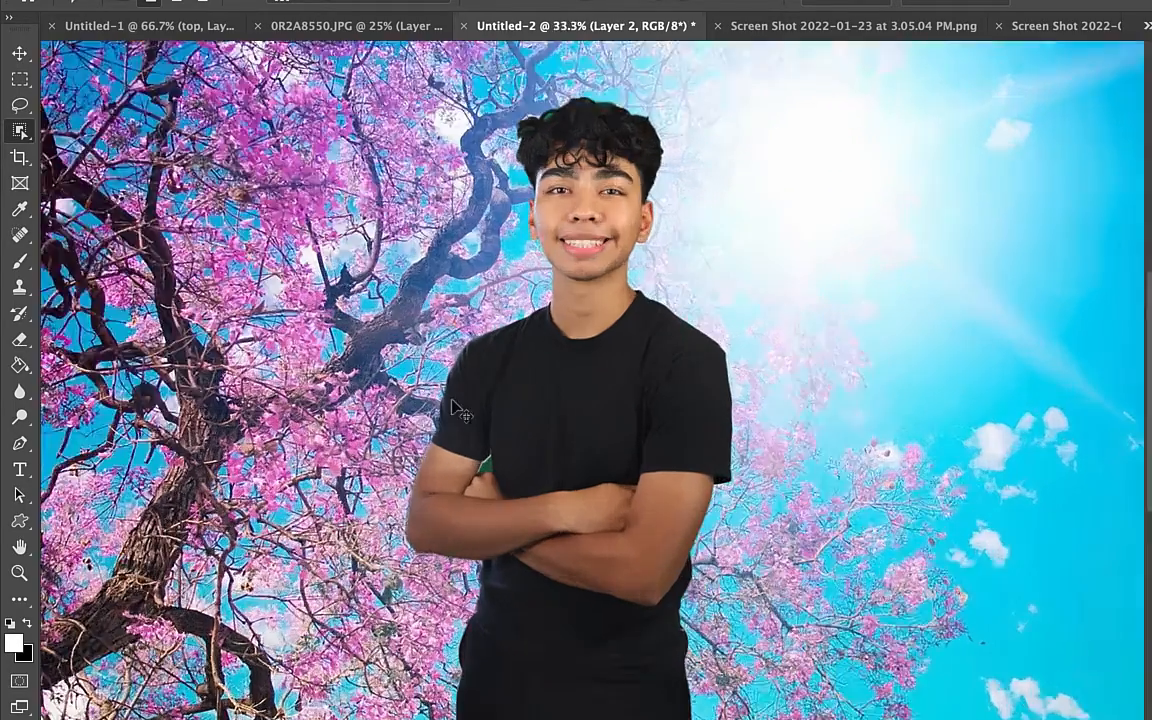
drag(553, 158, 604, 408)
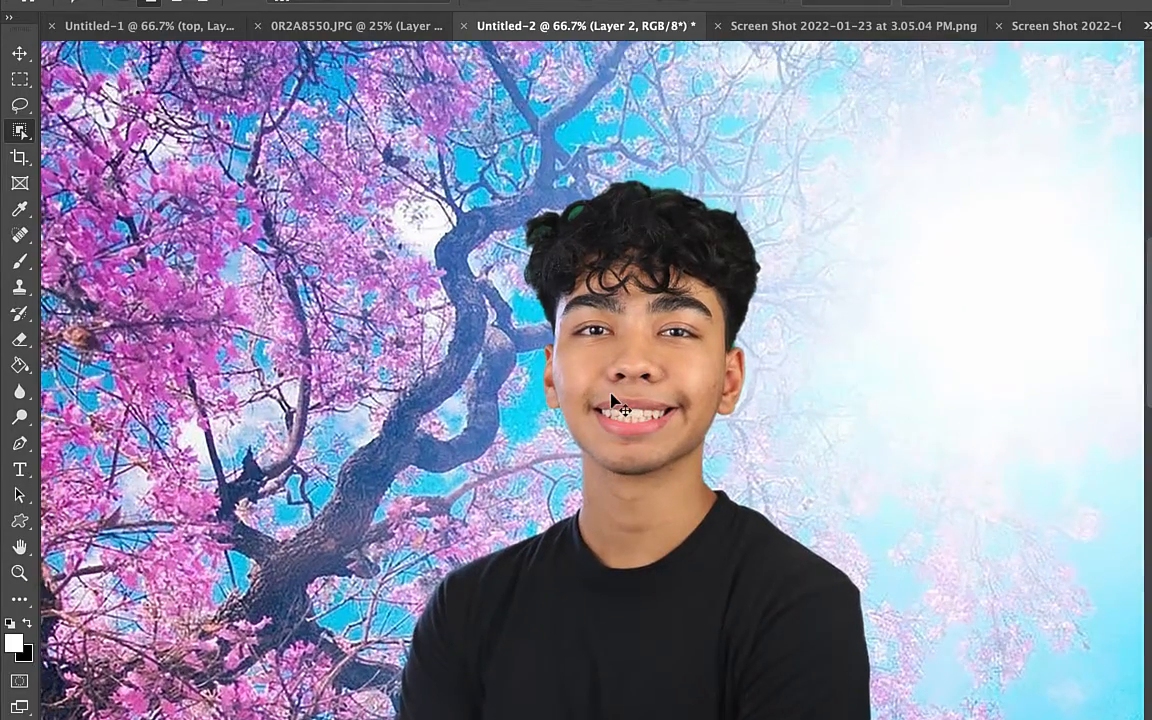
Erase the green fringe around the hair, part of the man's face and the edge of his sleeve directly on the portrait layer
key(super+plus)
key(e)
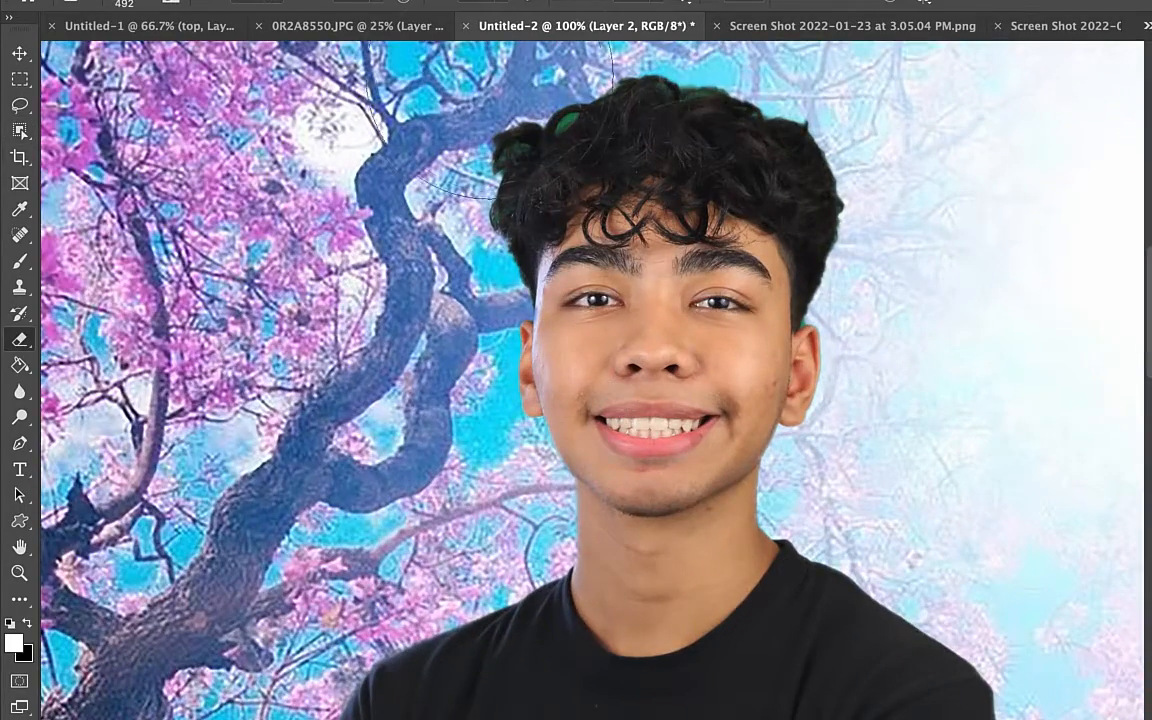
drag(495, 70, 497, 62)
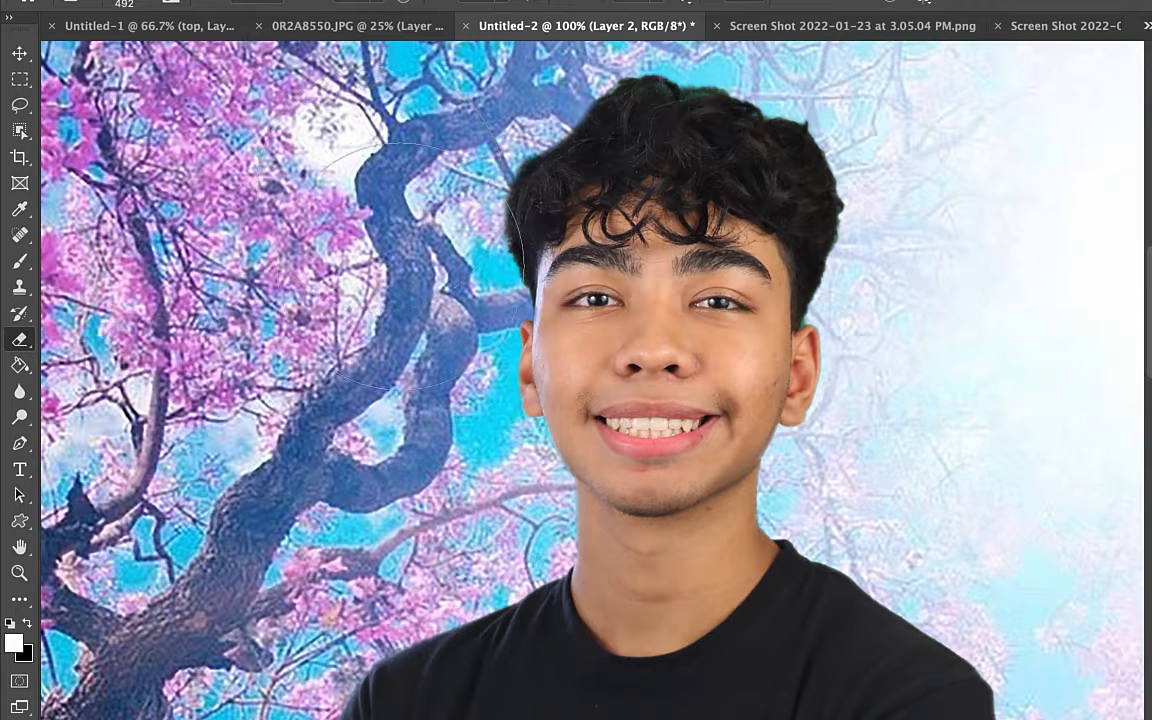
drag(545, 225, 680, 475)
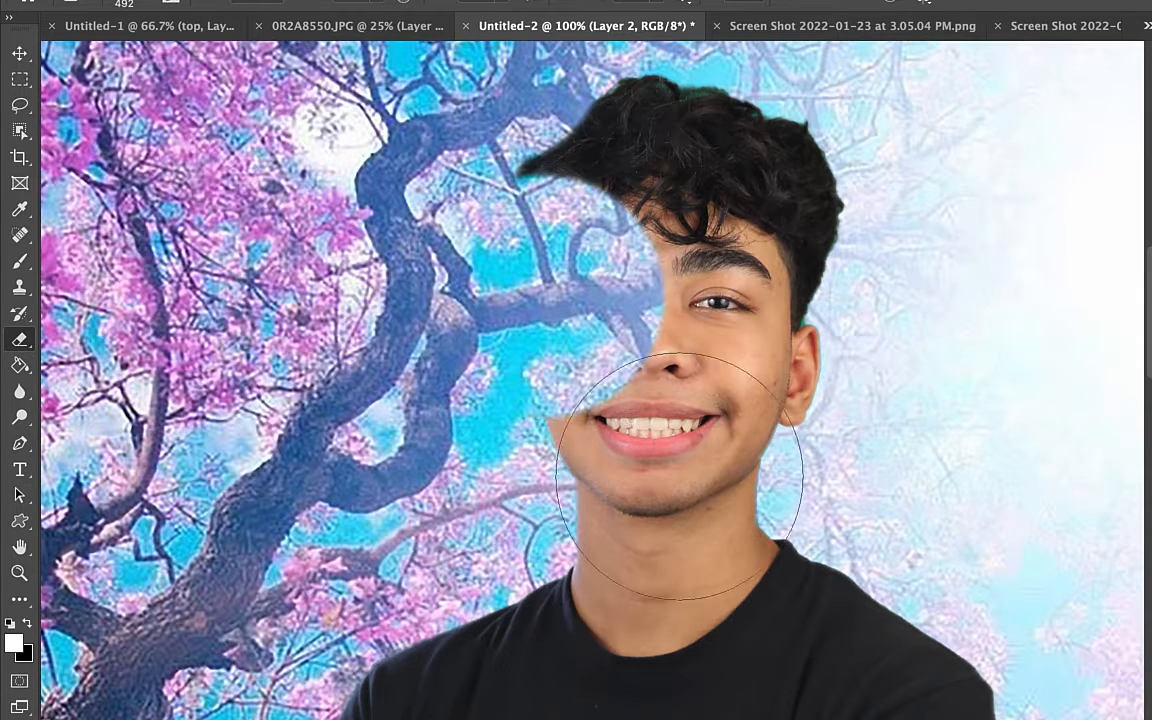
drag(972, 373, 938, 320)
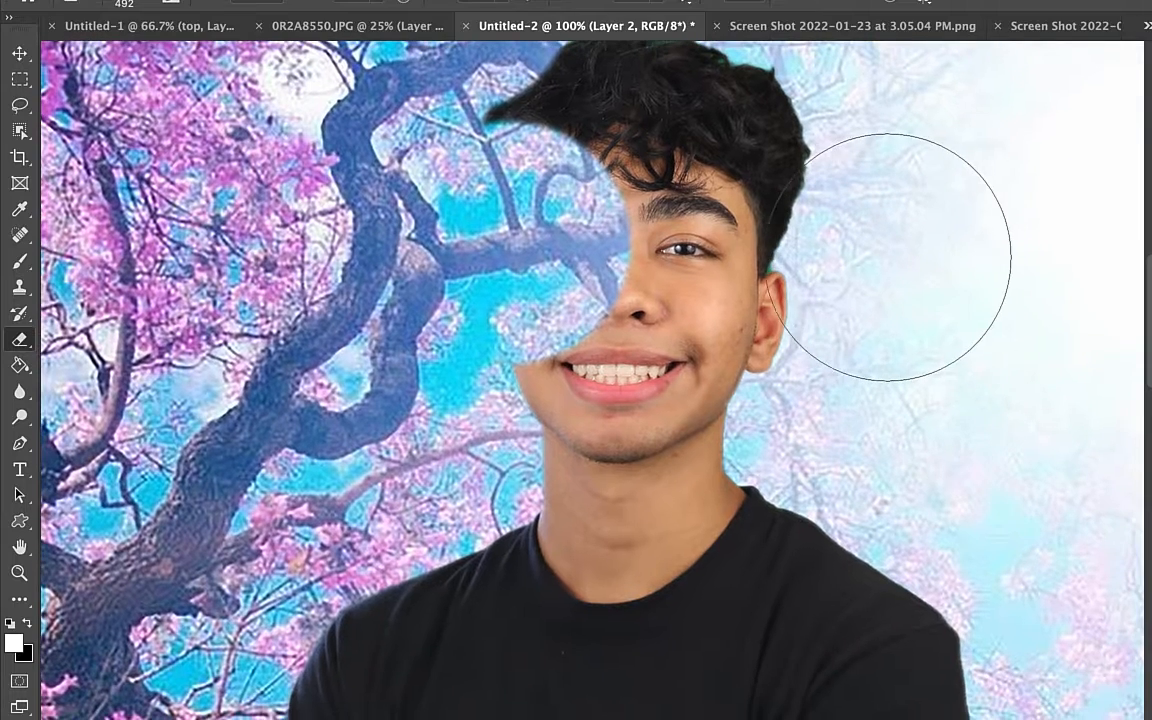
drag(888, 257, 931, 319)
mouse_move(949, 420)
mouse_down()
mouse_move(890, 308)
mouse_move(959, 479)
mouse_up()
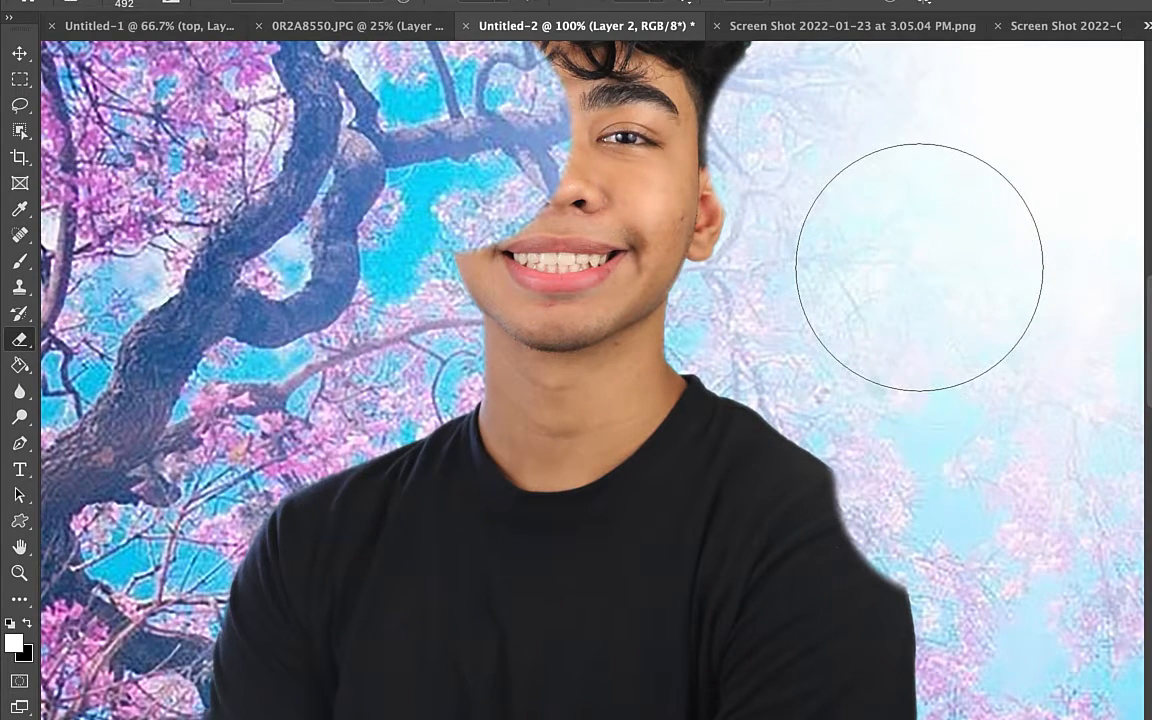
key(super+minus)
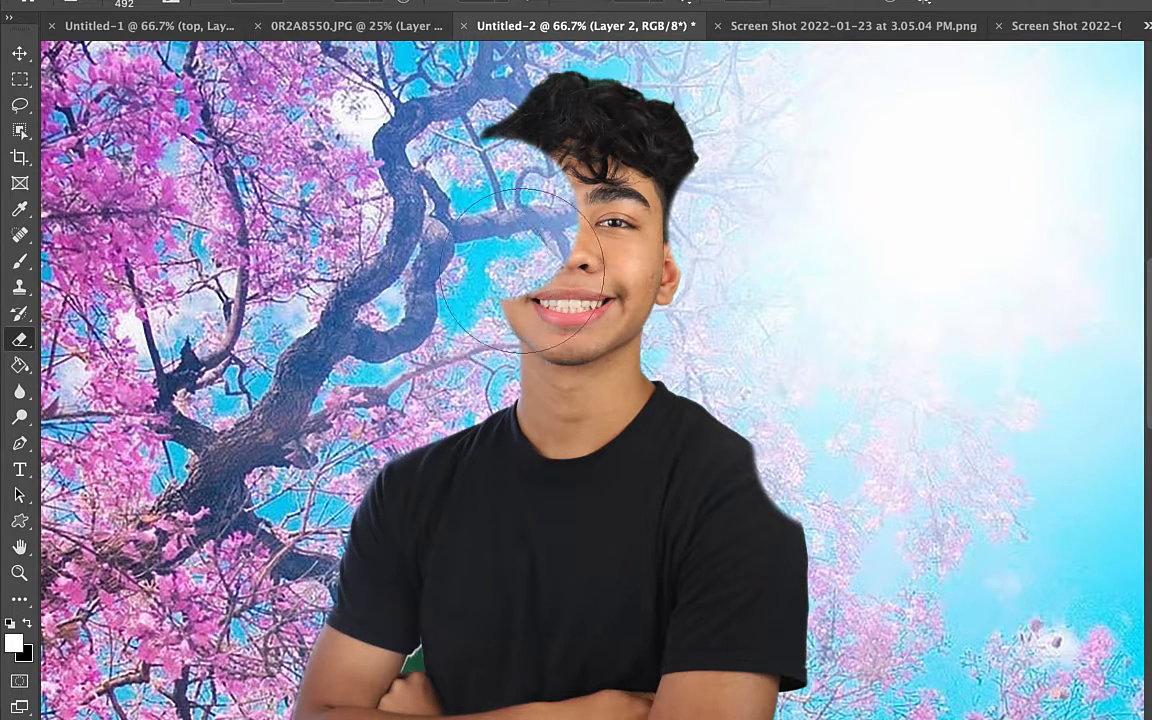
Undo the erasing and the background deletion to bring back the complete portrait photo
key(v)
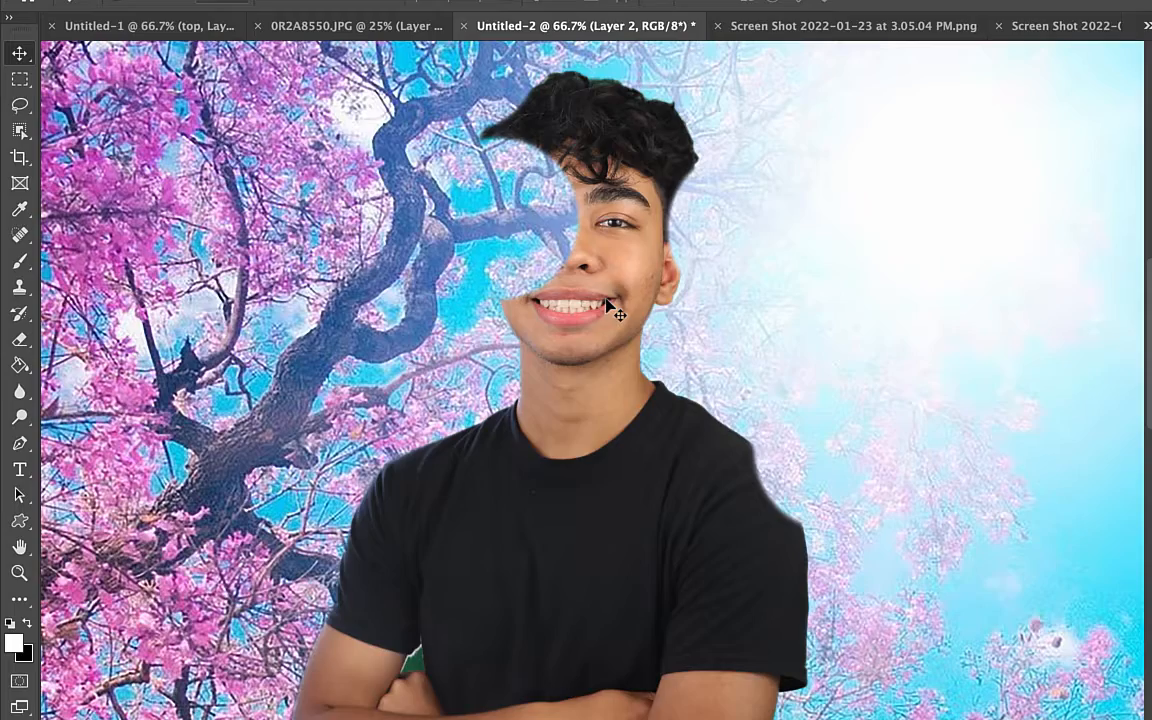
key(Delete)
key(ctrl+z)
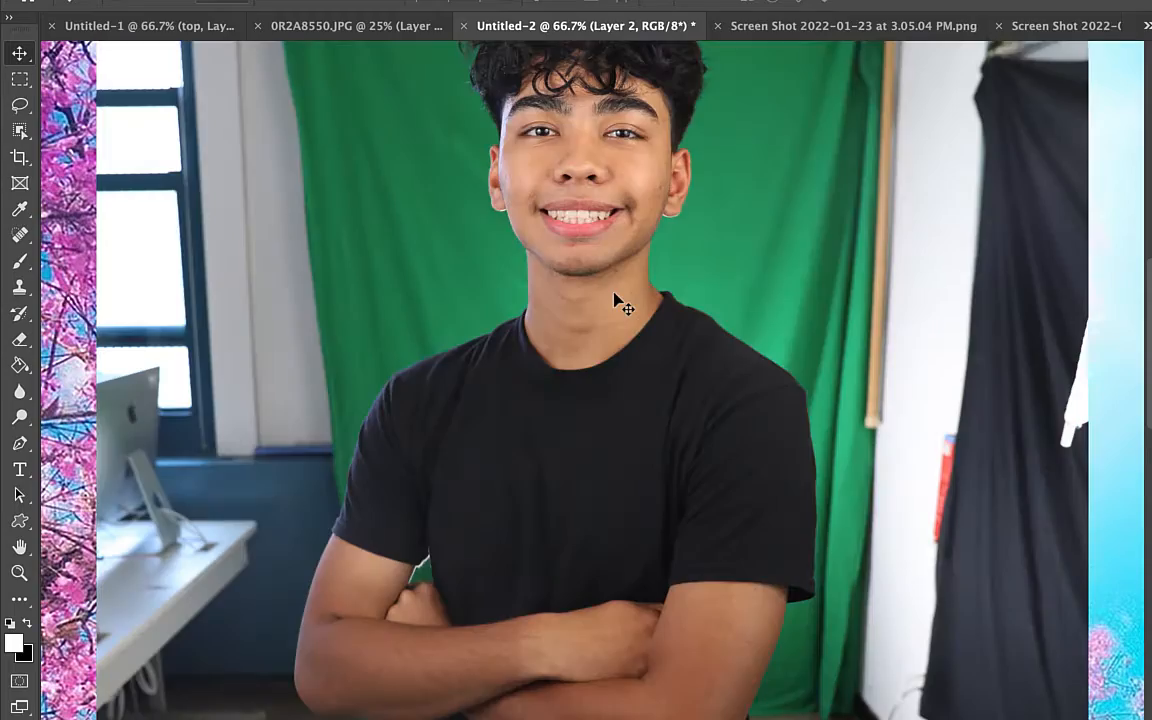
key(ctrl+minus)
key(ctrl+minus)
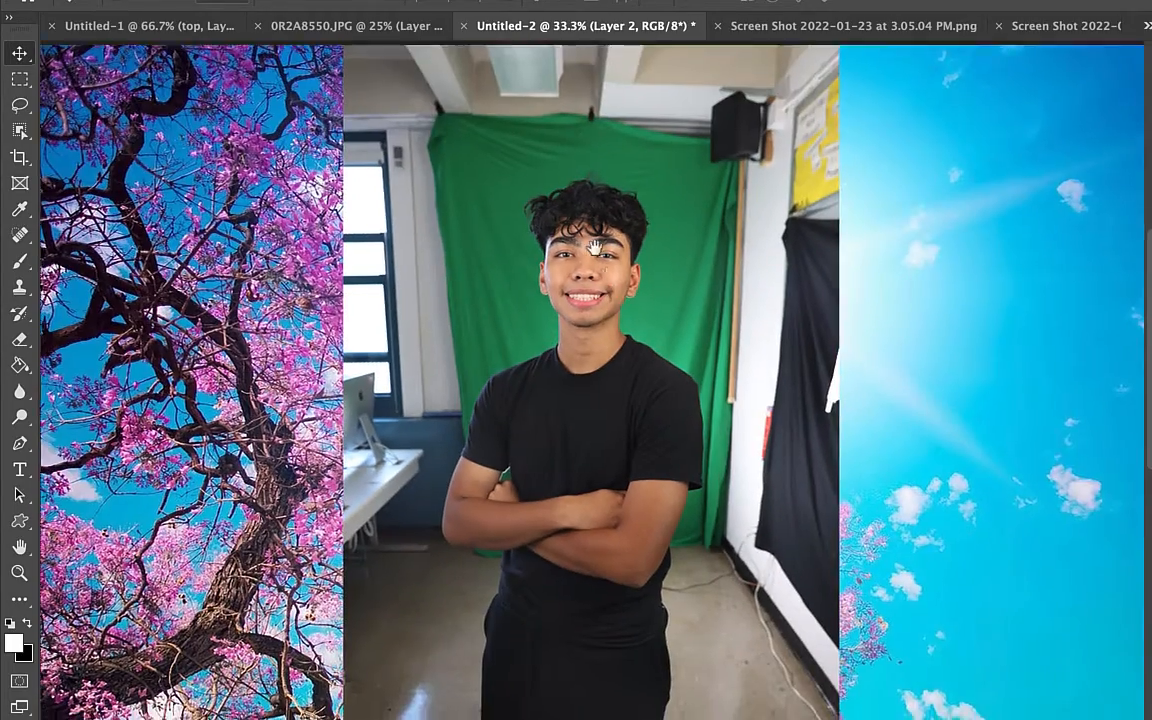
Select the man with the Object Selection tool and add a layer mask to Layer 2 from the selection
drag(595, 248, 575, 156)
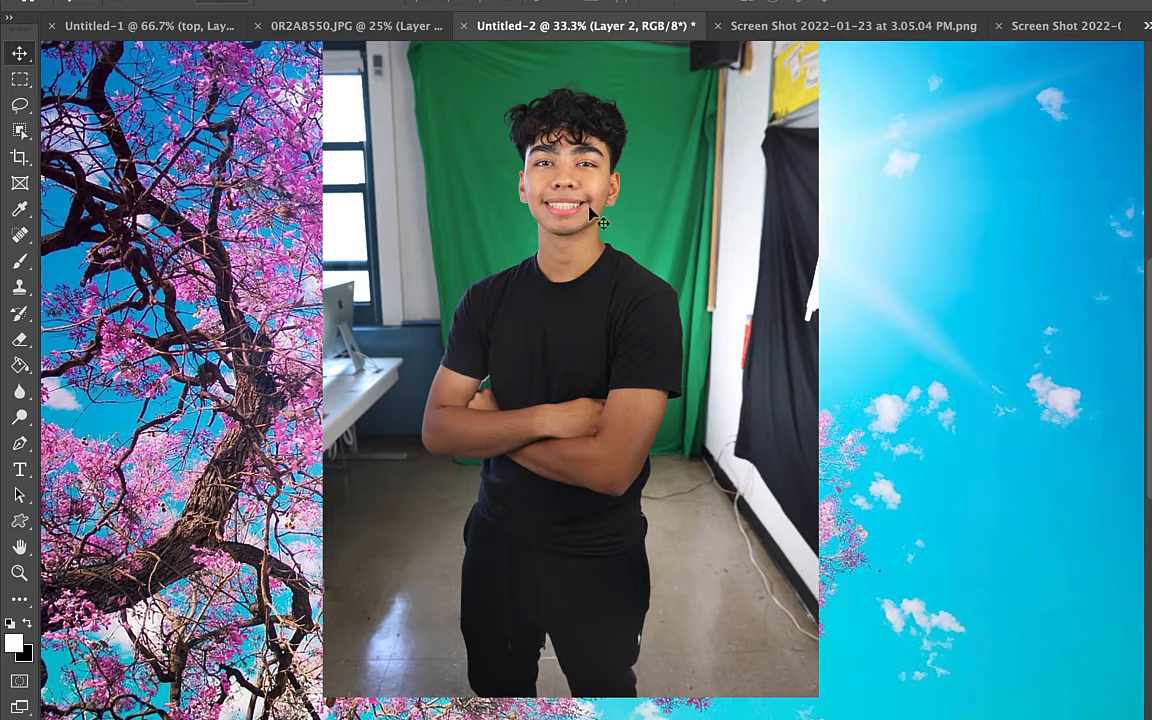
click(20, 129)
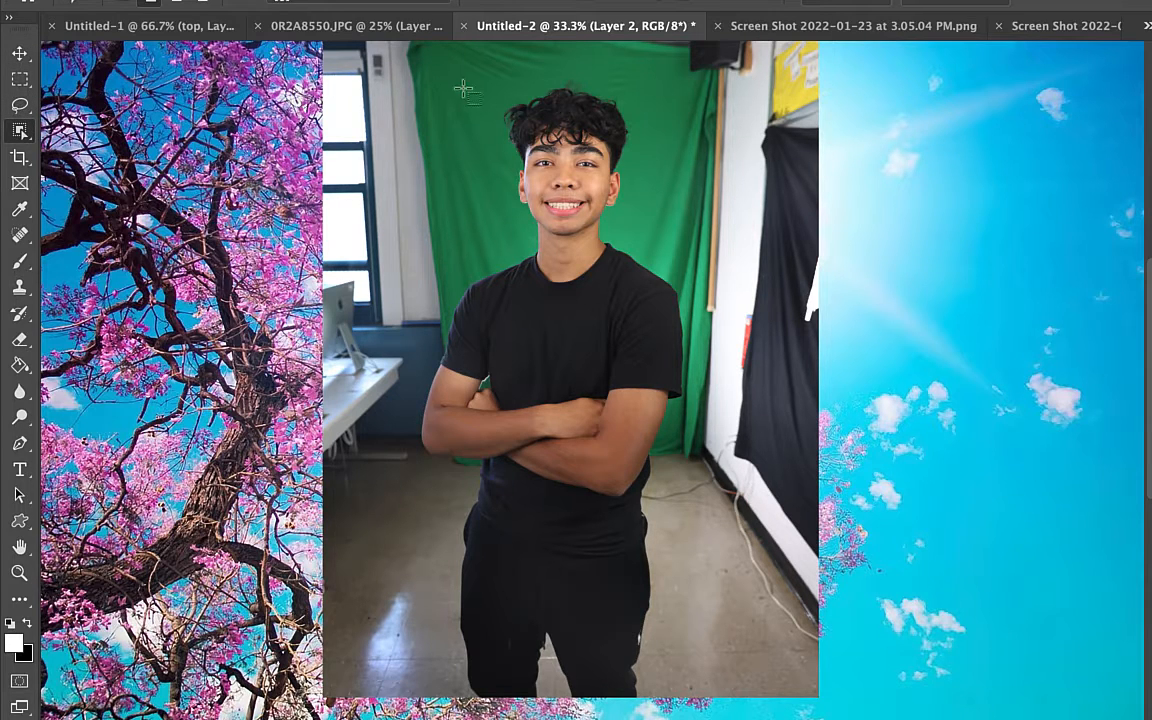
drag(420, 75, 706, 716)
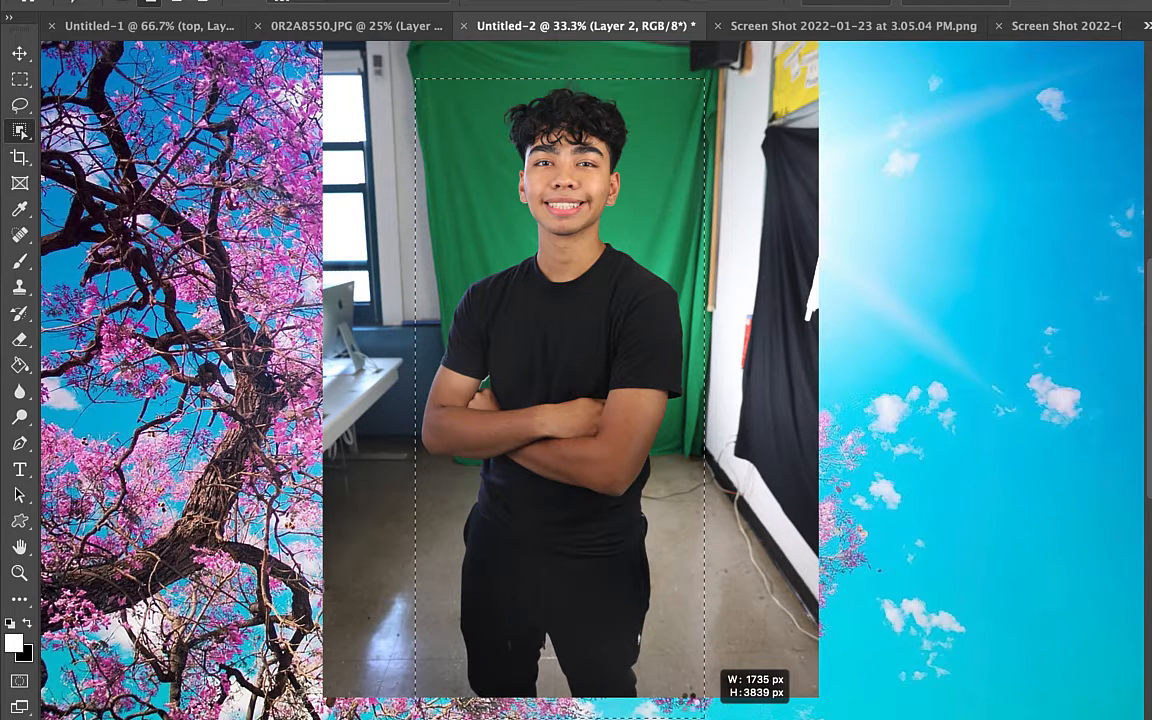
drag(706, 716, 706, 716)
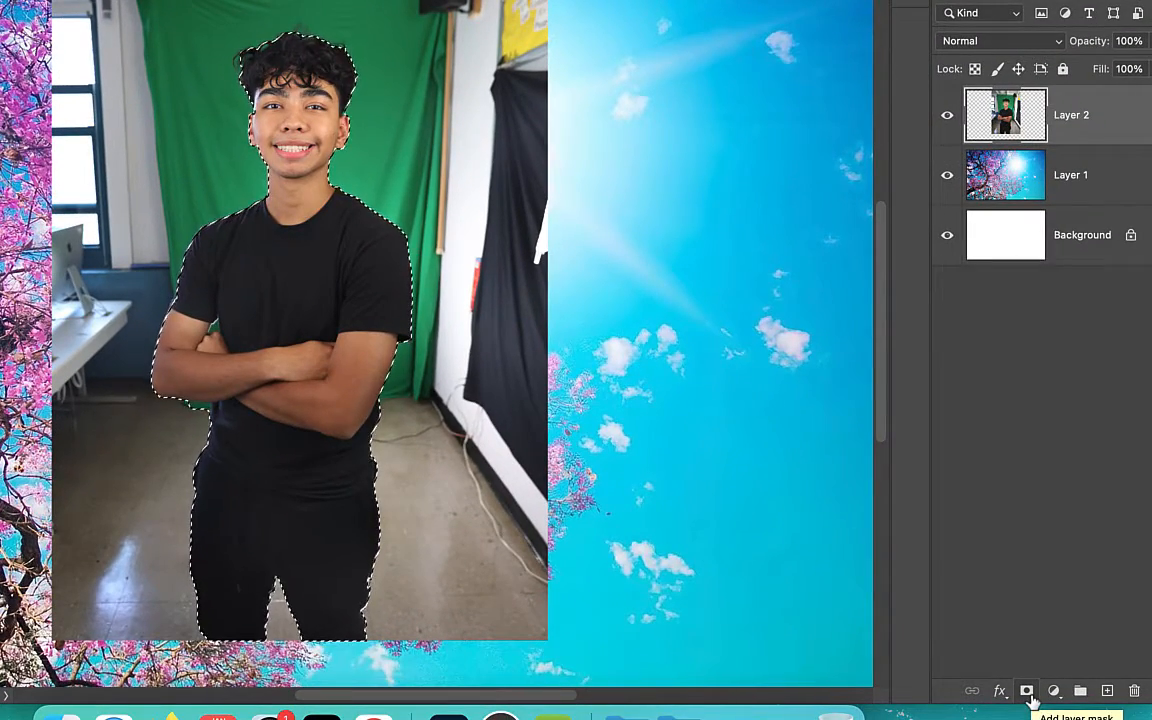
click(1031, 699)
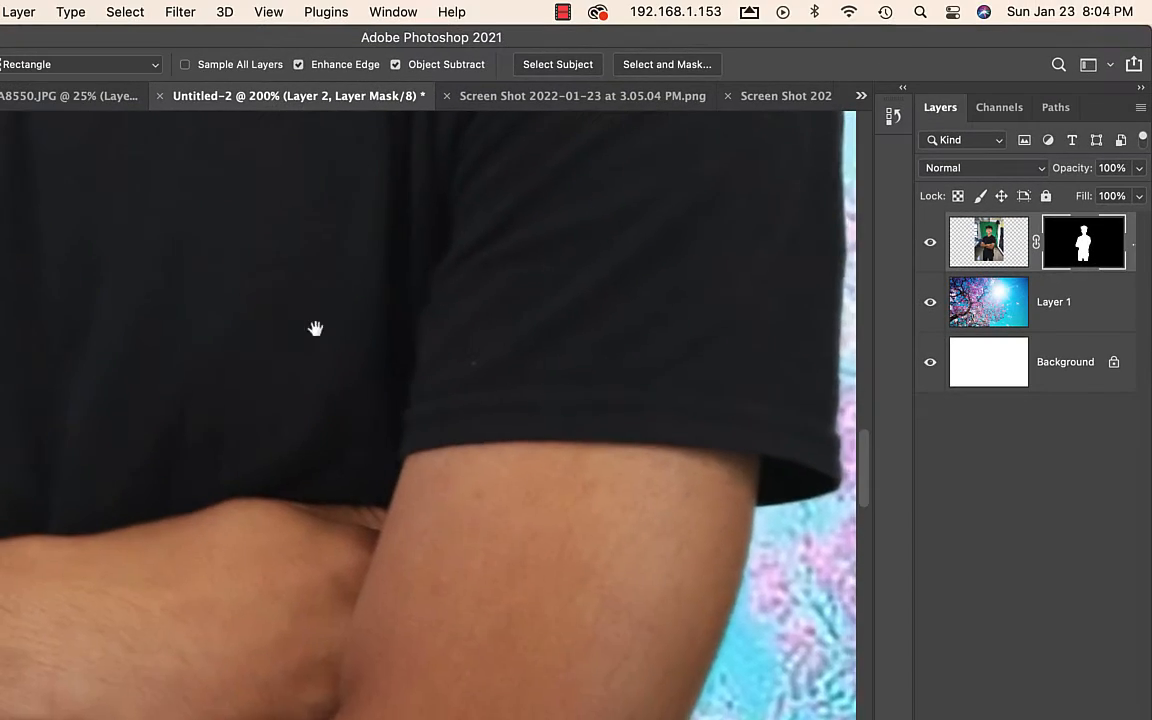
With an 86 px brush at 100% hardness, paint black on the mask over the green fringe along the left side of the hair
drag(316, 327, 289, 488)
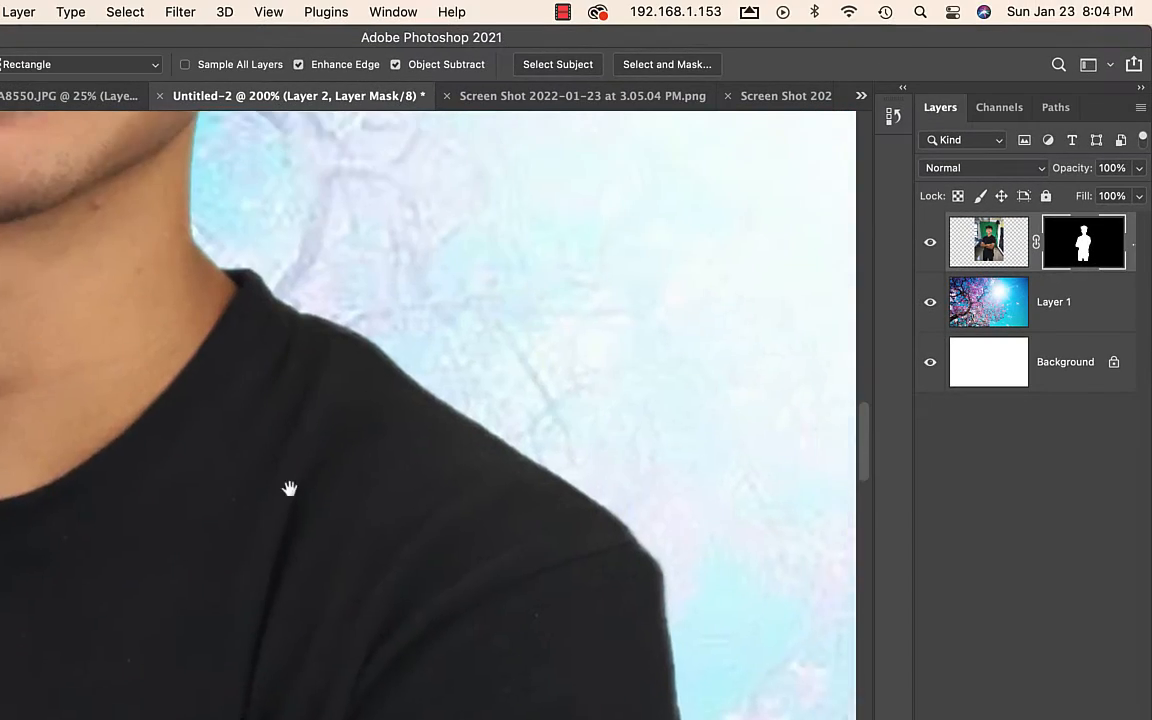
scroll(289, 488, up, 15)
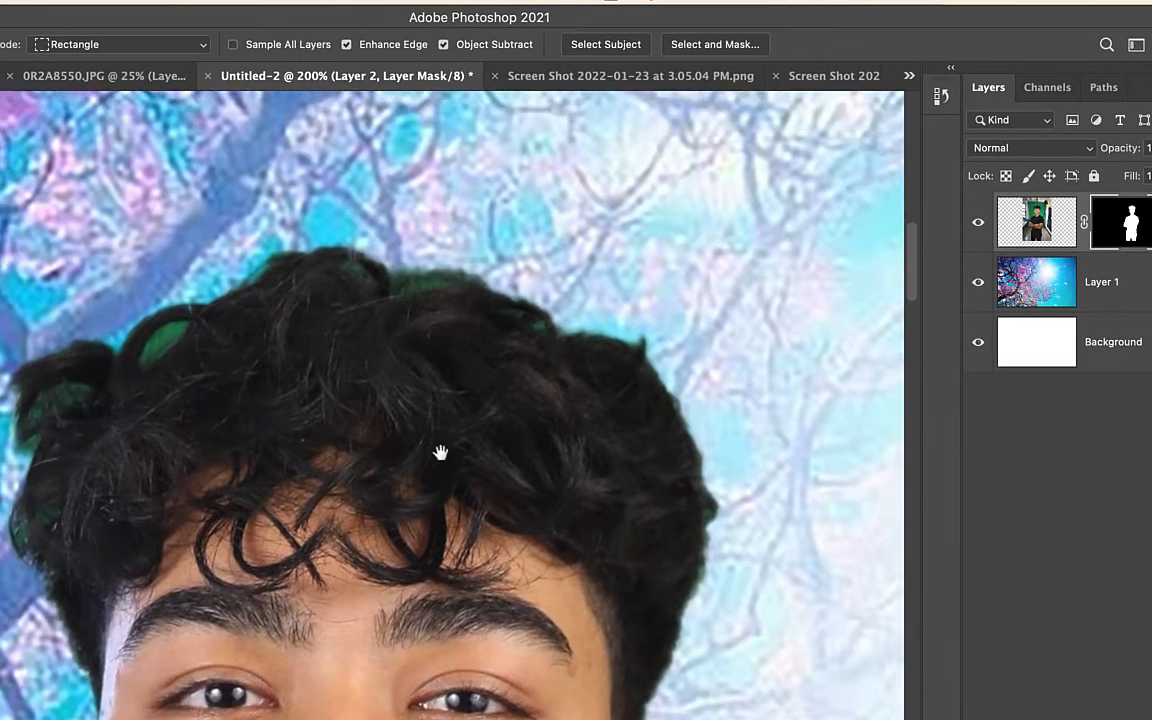
drag(440, 453, 514, 398)
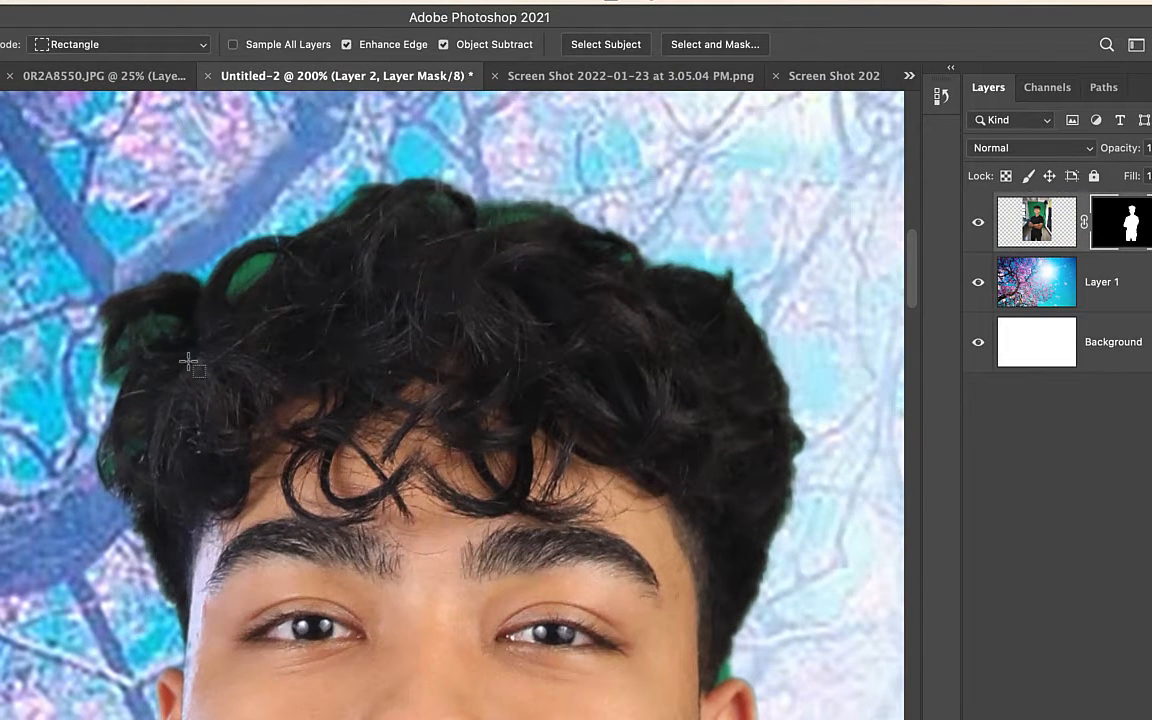
key(b)
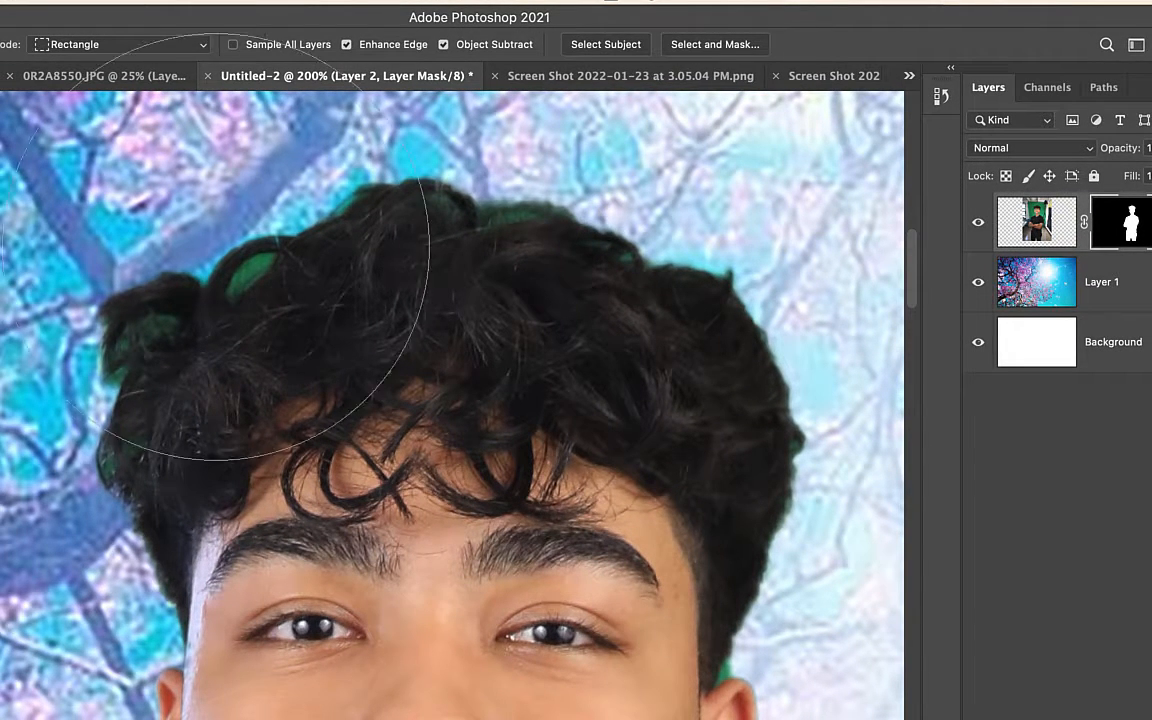
right_click(296, 450)
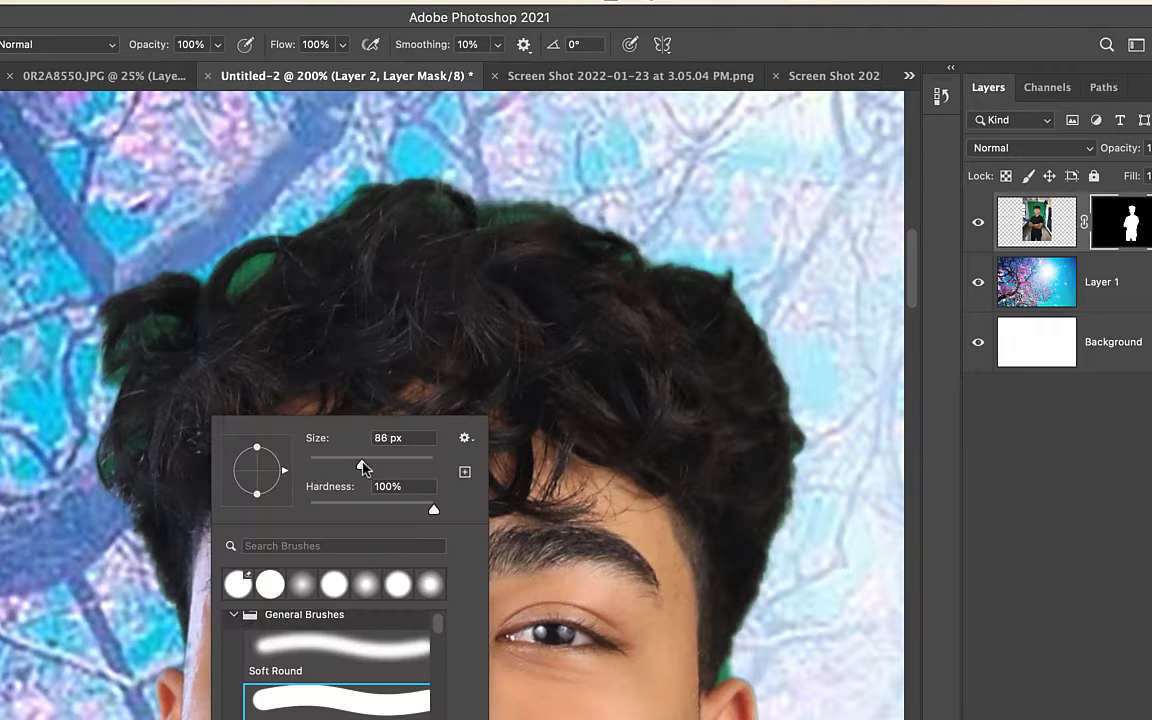
click(395, 510)
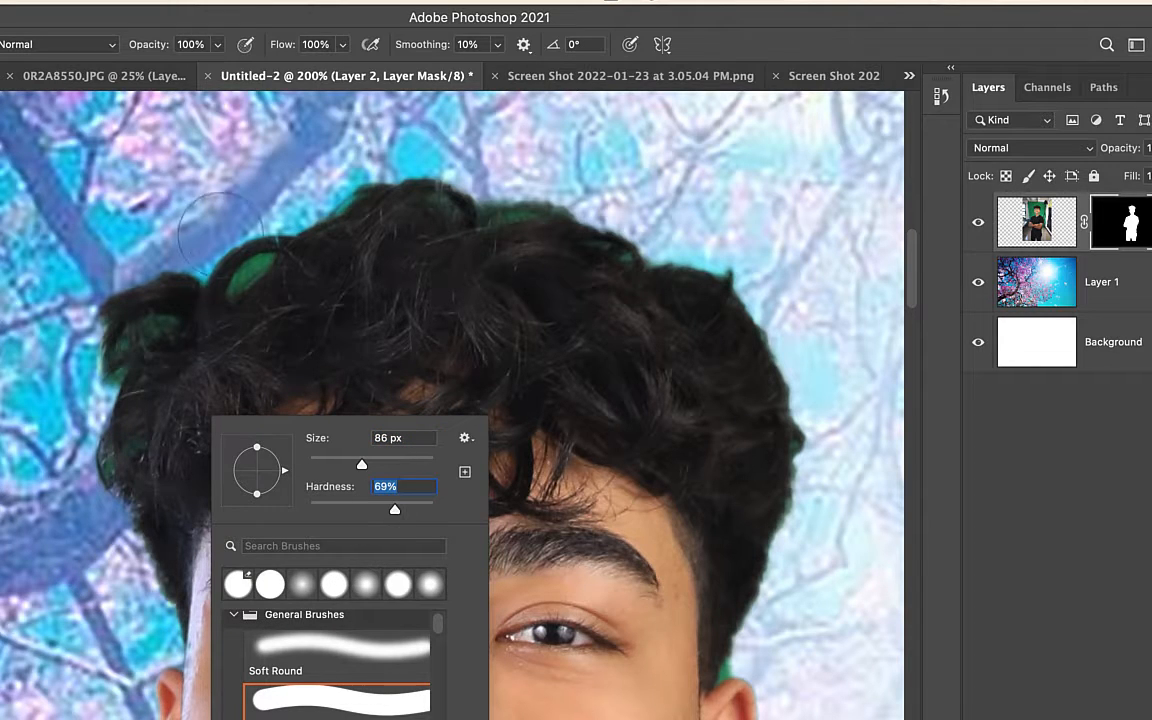
mouse_move(242, 228)
mouse_down()
mouse_move(210, 255)
mouse_move(251, 209)
mouse_move(232, 234)
mouse_move(218, 230)
mouse_move(233, 215)
mouse_move(128, 293)
mouse_move(93, 345)
mouse_move(100, 440)
mouse_up()
drag(556, 387, 559, 256)
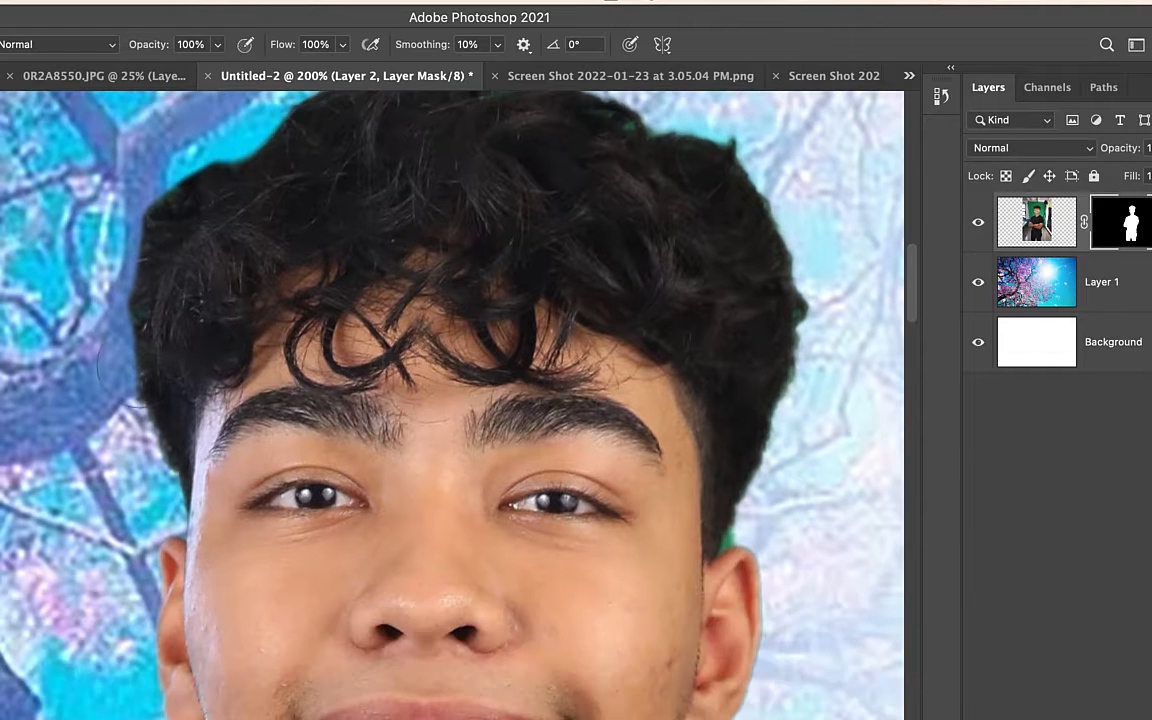
Paint black on the mask across the ear, eye and cheek on the left side of the face
mouse_move(60, 335)
mouse_down()
mouse_move(332, 536)
mouse_move(232, 495)
mouse_move(197, 515)
mouse_move(210, 642)
mouse_move(250, 570)
mouse_up()
drag(252, 569, 258, 456)
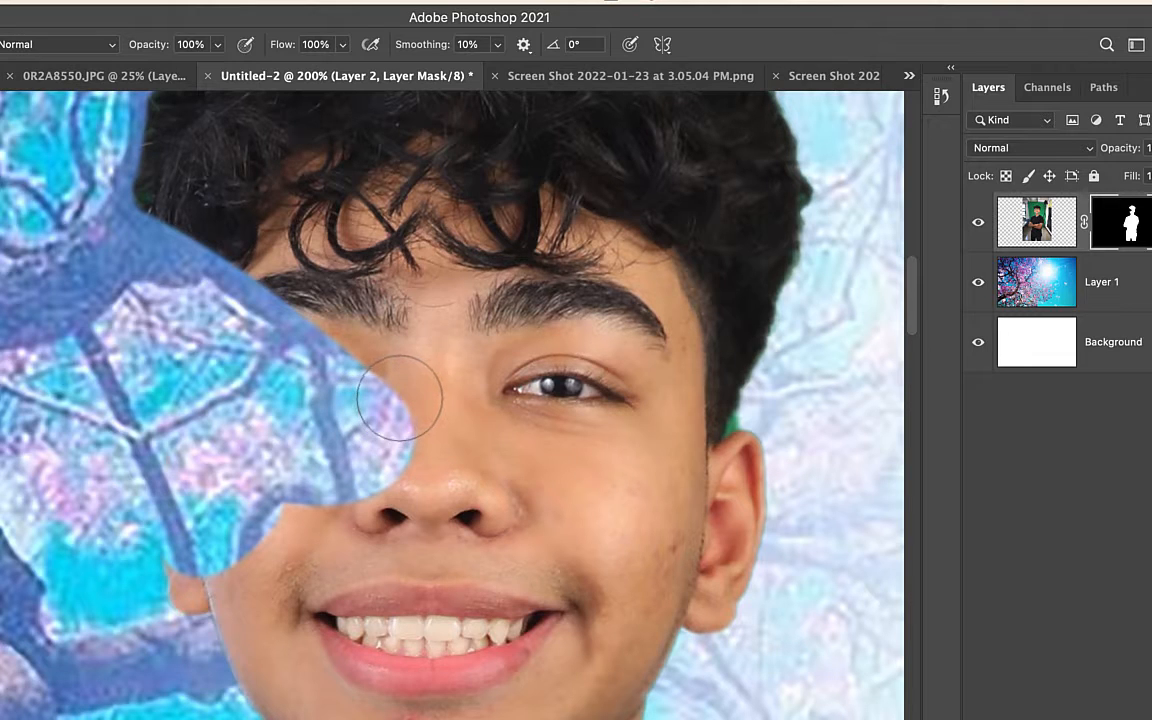
Paint white on the mask to restore the hidden face and hair, and black over the green area beside the ear
mouse_move(405, 390)
mouse_down()
mouse_move(395, 430)
mouse_move(380, 376)
mouse_move(360, 462)
mouse_move(322, 418)
mouse_move(283, 400)
mouse_move(224, 502)
mouse_move(212, 550)
mouse_move(198, 452)
mouse_move(222, 346)
mouse_move(172, 234)
mouse_up()
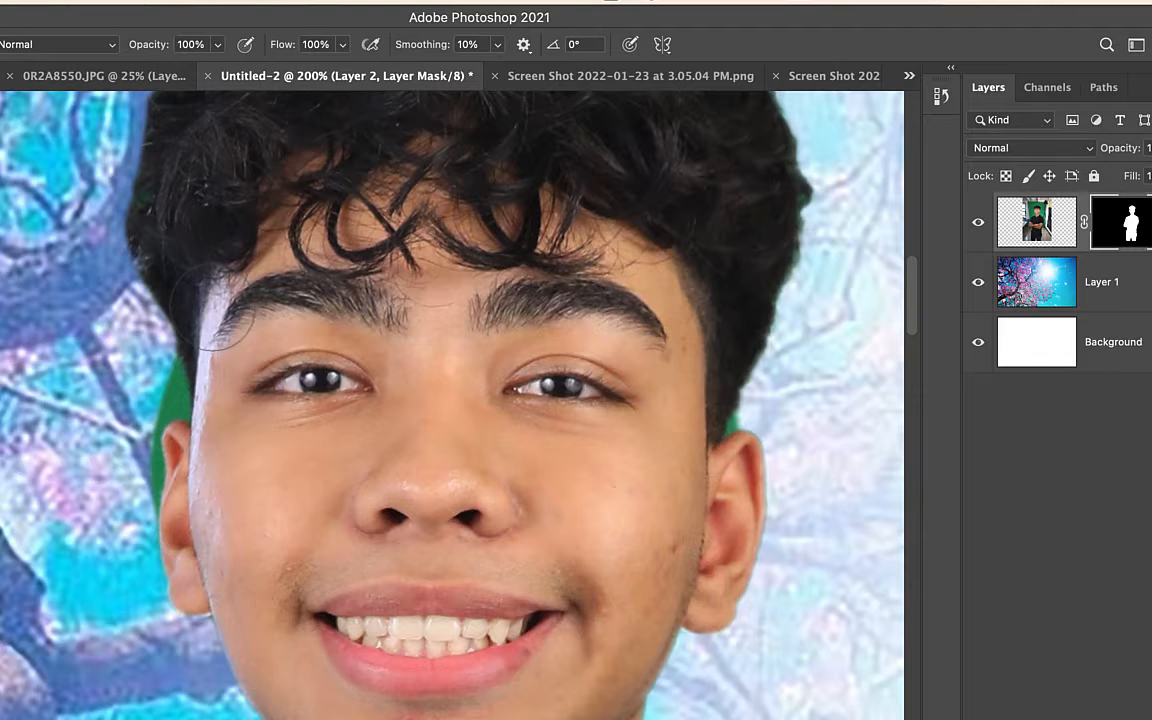
mouse_move(232, 315)
mouse_down()
mouse_move(206, 244)
mouse_move(193, 280)
mouse_up()
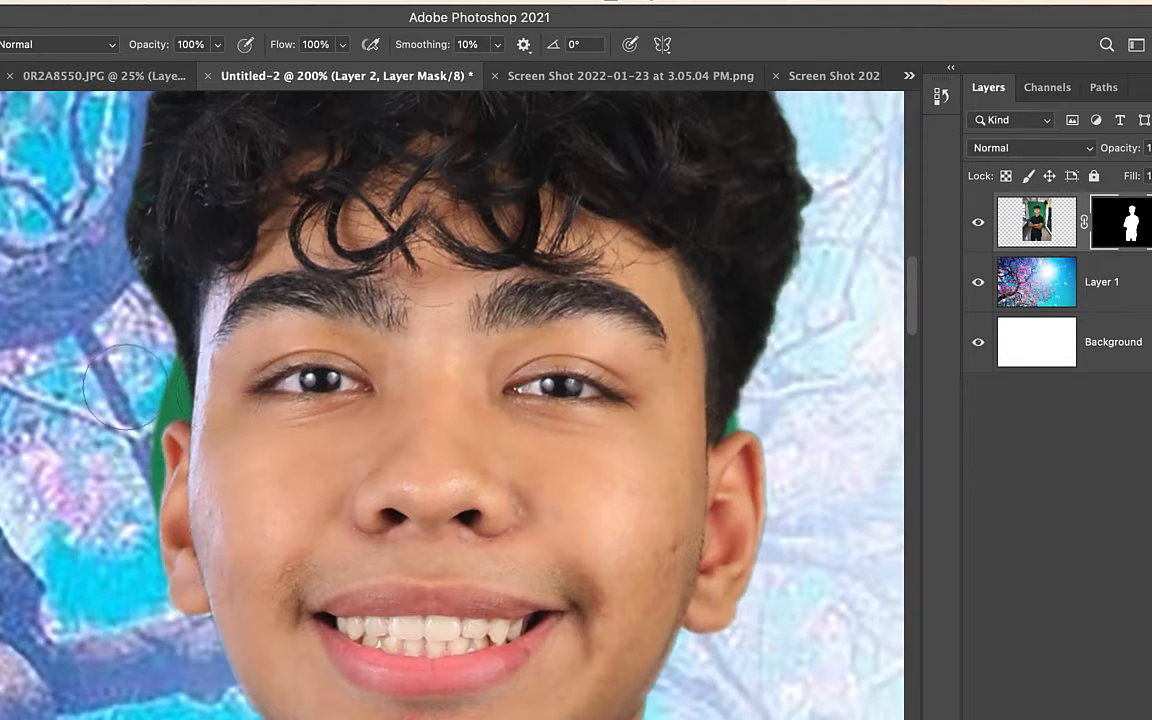
mouse_move(129, 385)
mouse_down()
mouse_move(132, 347)
mouse_move(110, 480)
mouse_move(120, 505)
mouse_up()
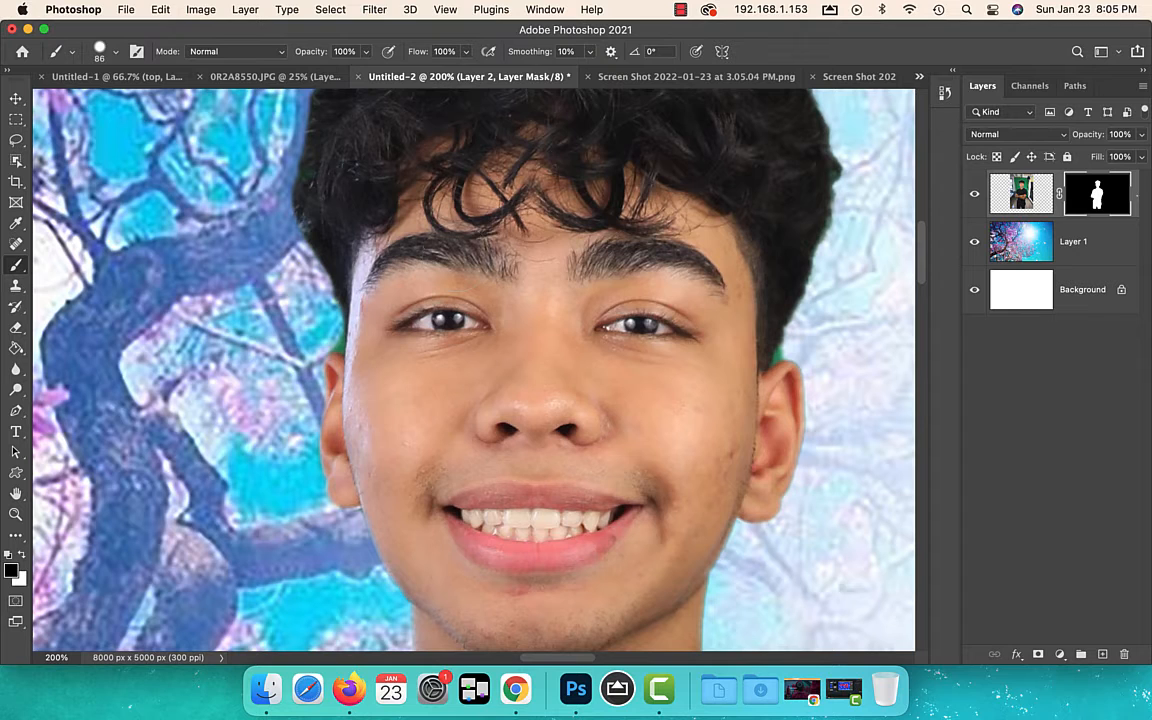
Switch to the 3.05.04 PM screenshot document, go to Netflix in Chrome and unlock the Squid Game episode with the viewing PIN
click(662, 78)
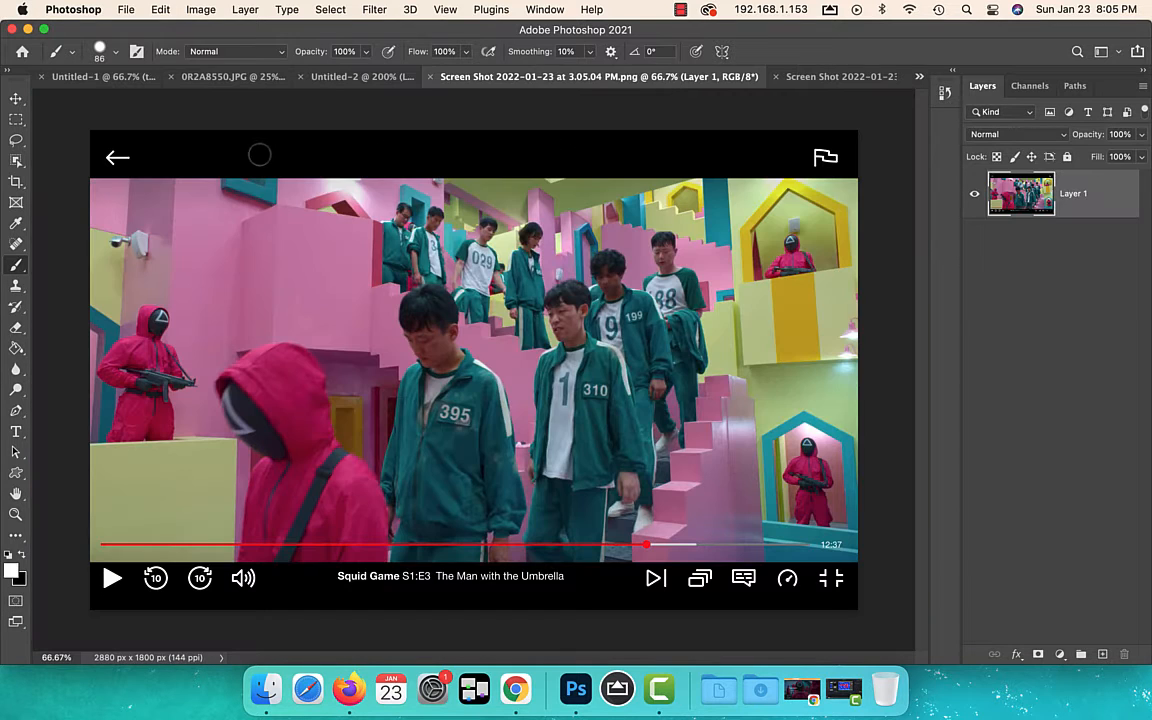
click(515, 689)
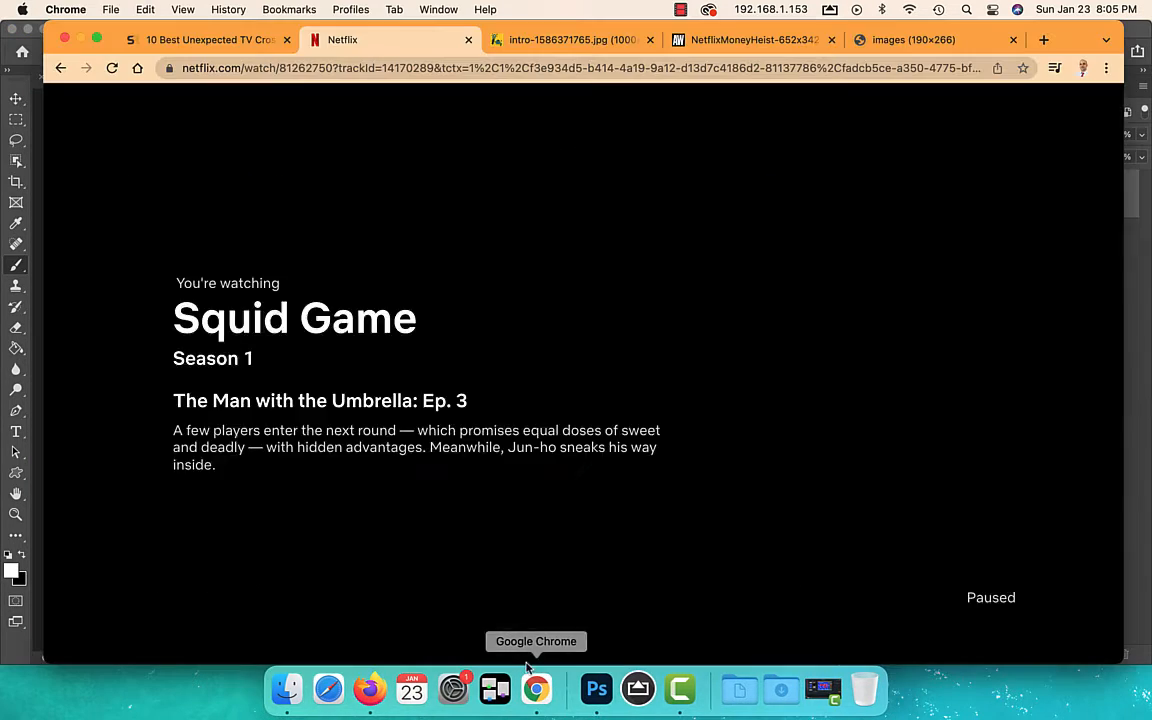
click(69, 627)
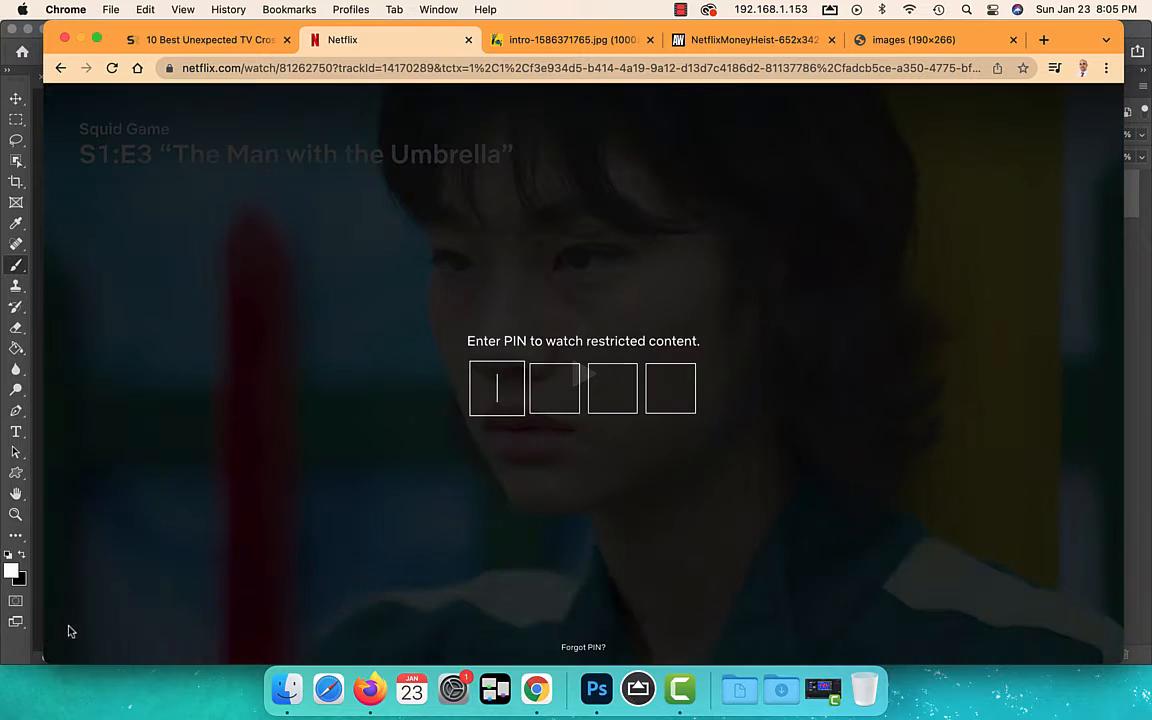
text(1234)
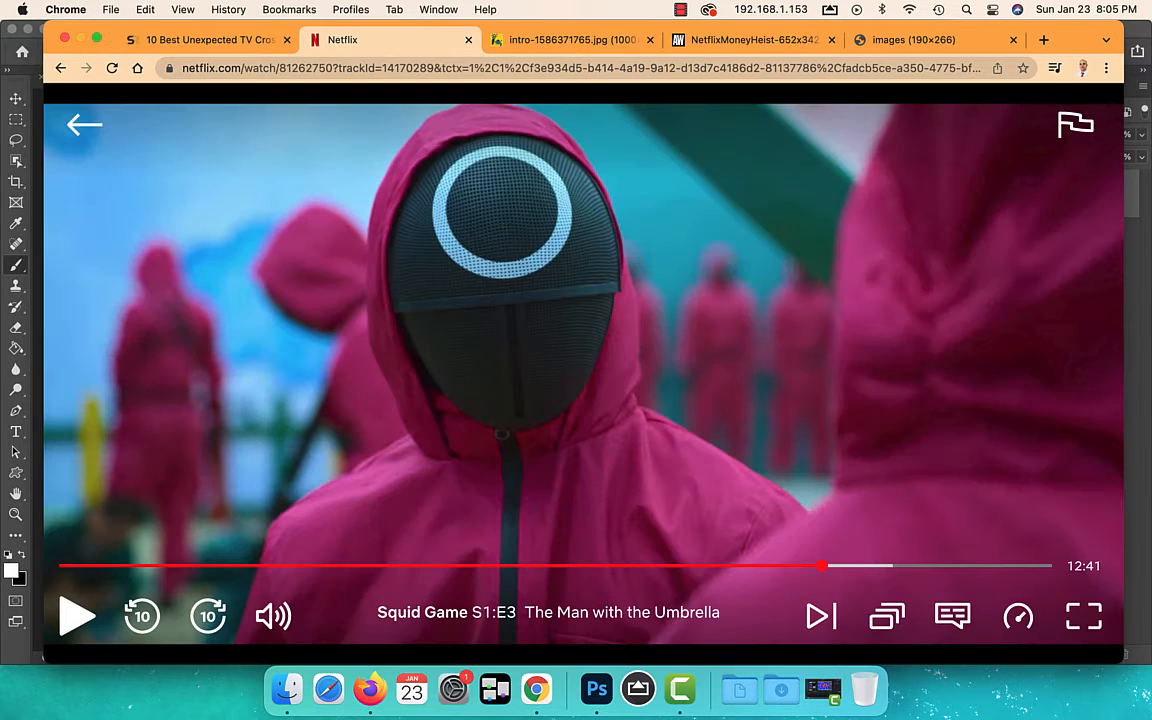
Play the Squid Game episode and seek to the shot of the players walking down the pink staircase
click(72, 625)
click(95, 621)
click(828, 566)
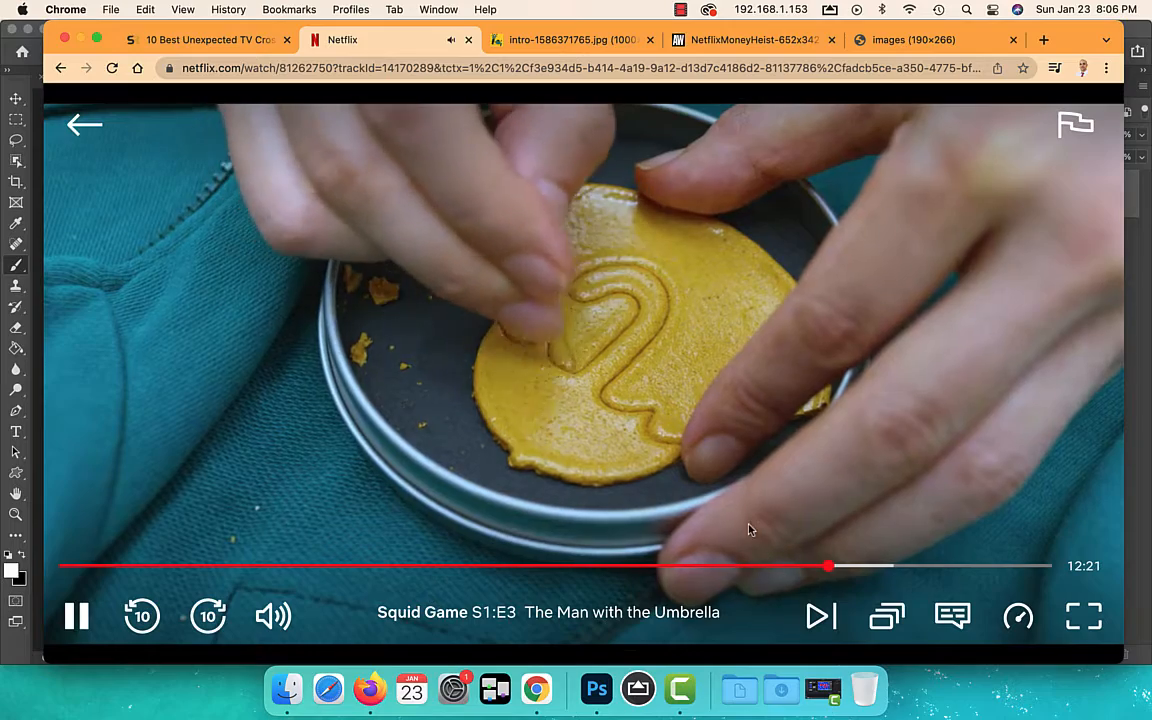
click(817, 566)
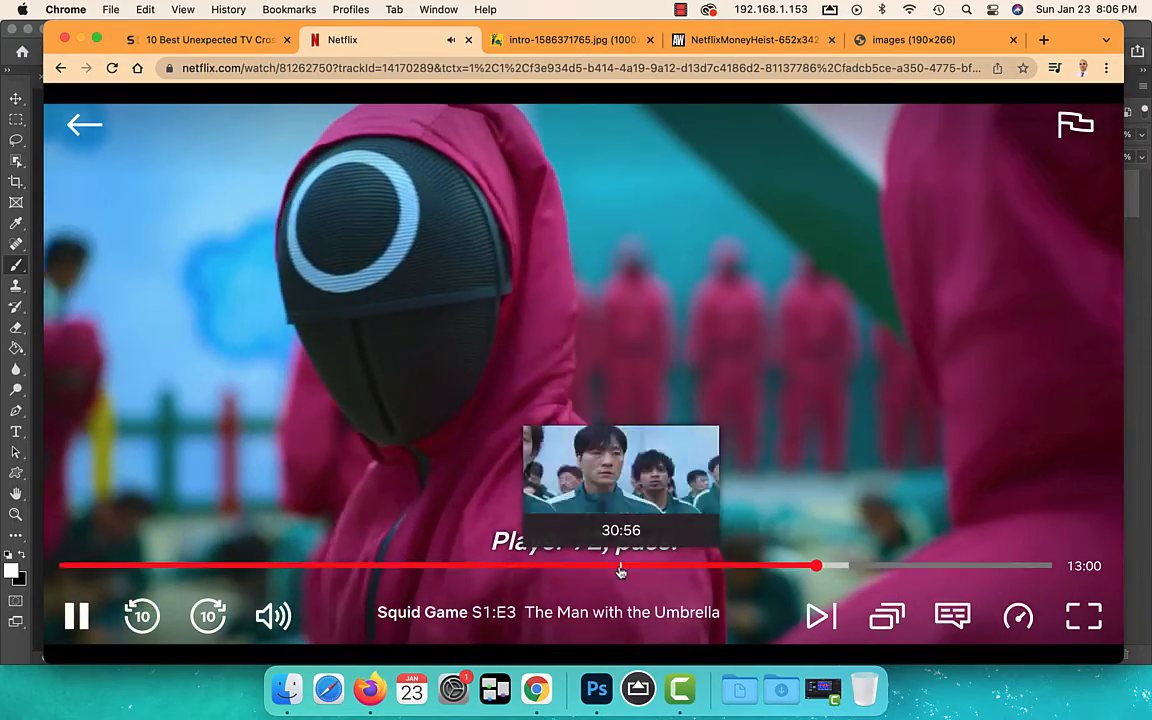
key(Right)
key(Right)
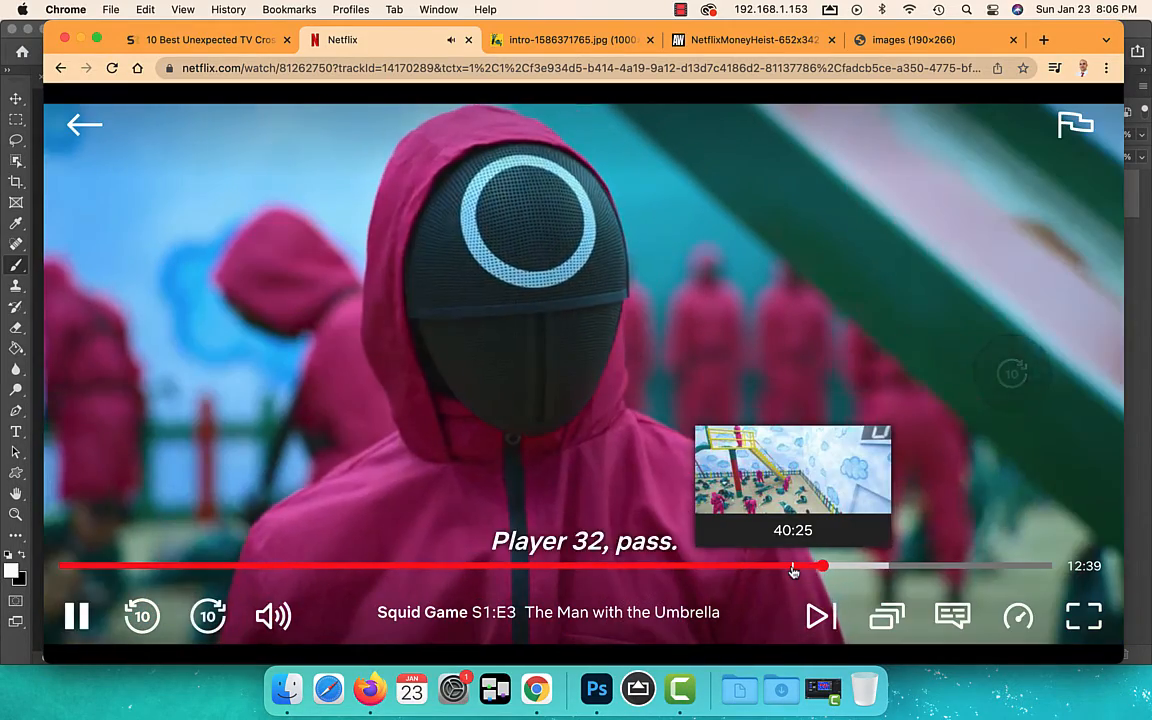
key(Right)
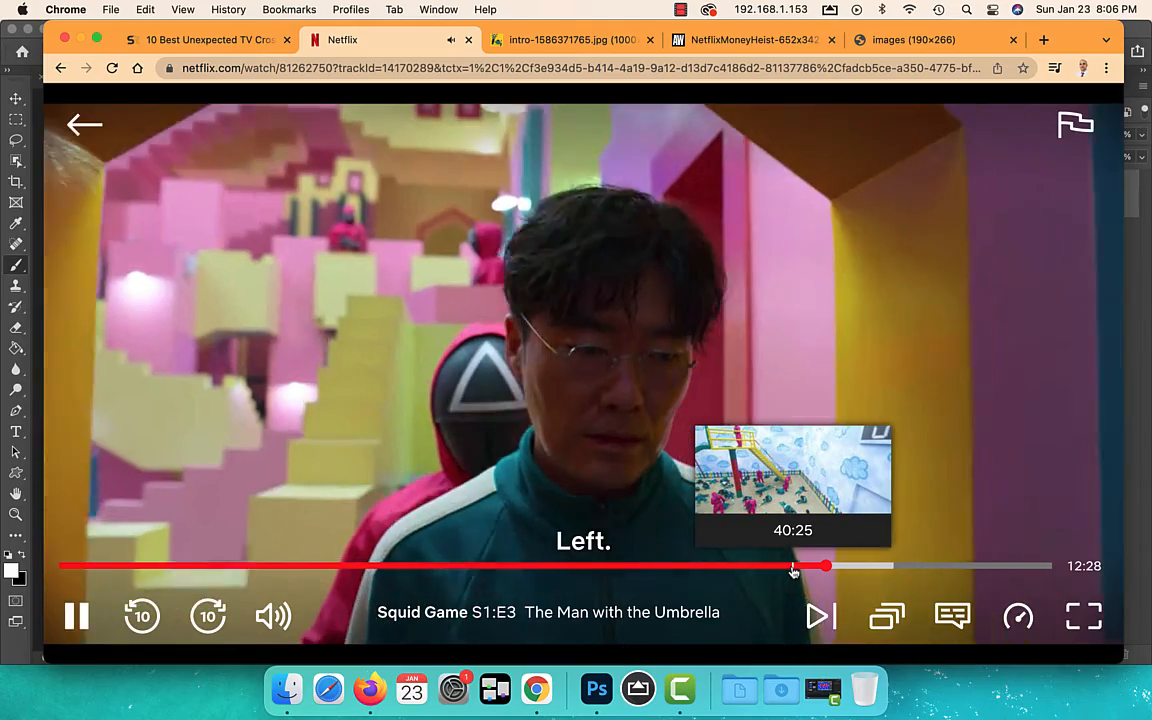
key(Left)
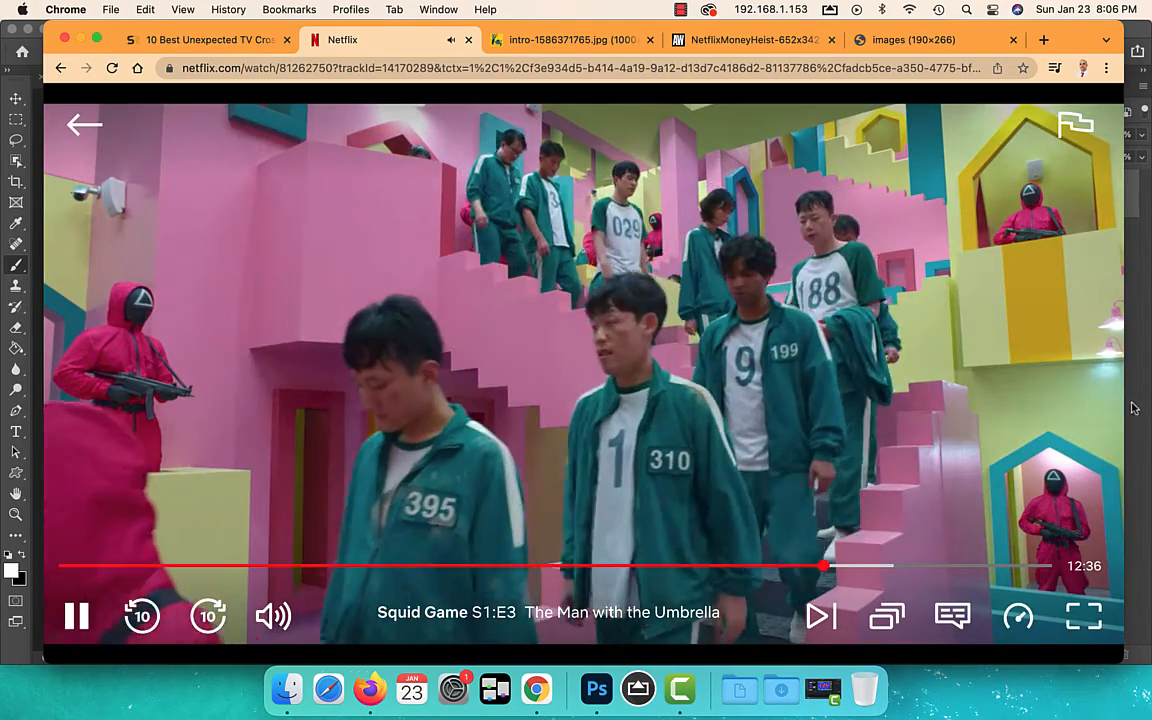
Pause on the staircase shot, capture a full-screen screenshot and switch back to Photoshop
key(space)
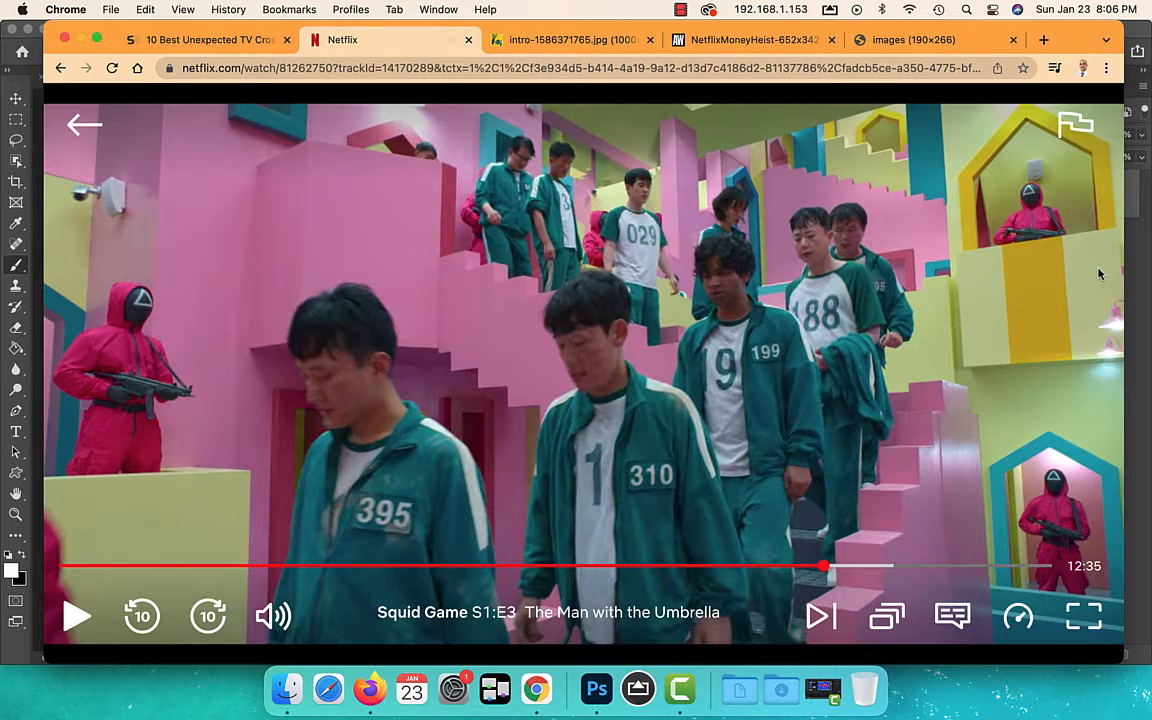
key(super+shift+3)
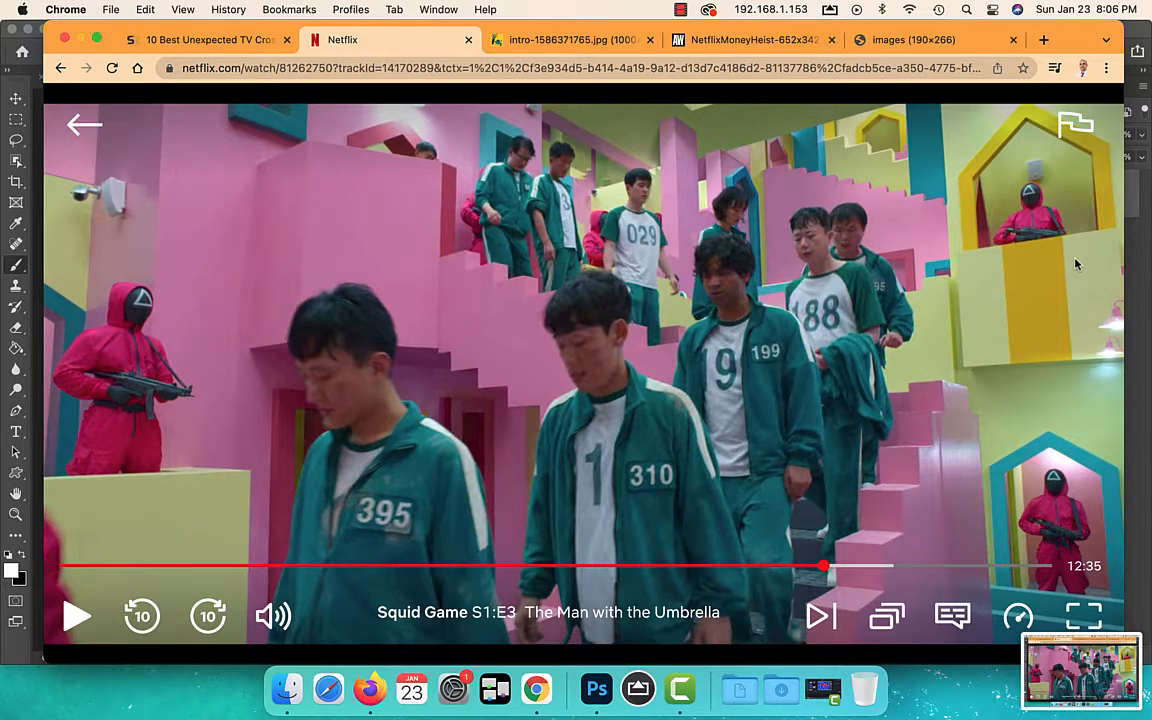
click(596, 688)
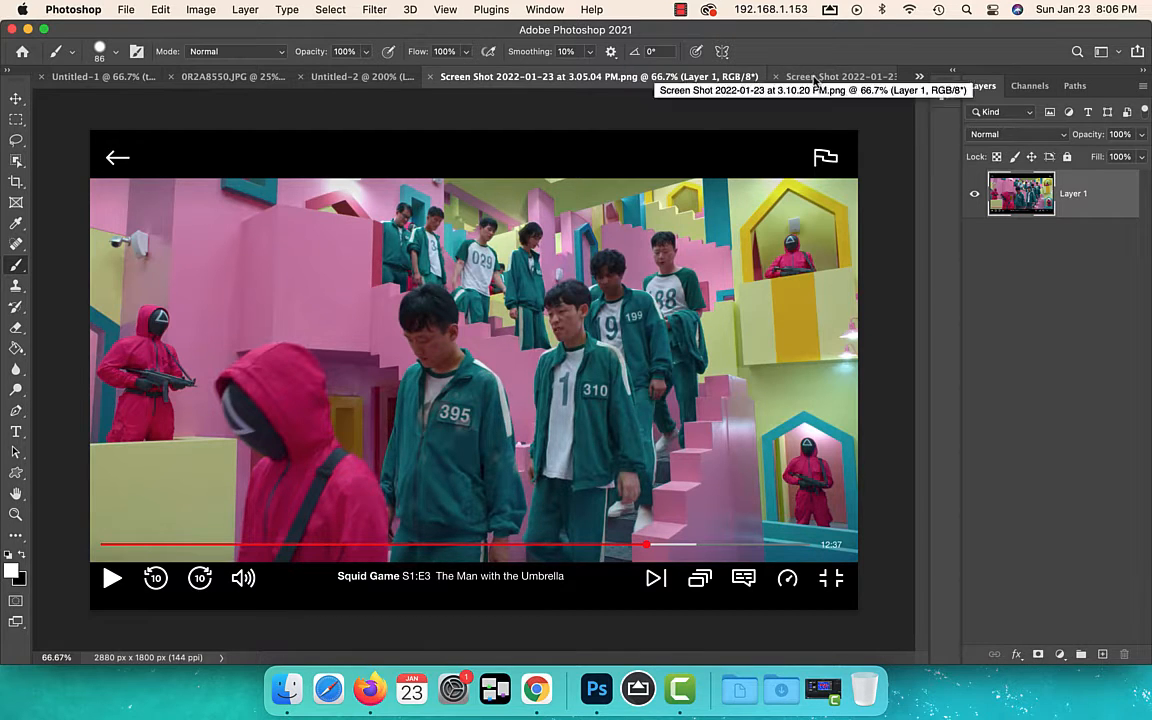
Switch to Chrome and copy the NetflixMoneyHeist-652x342.jpg image of the masked figures in front of the airplane
click(815, 77)
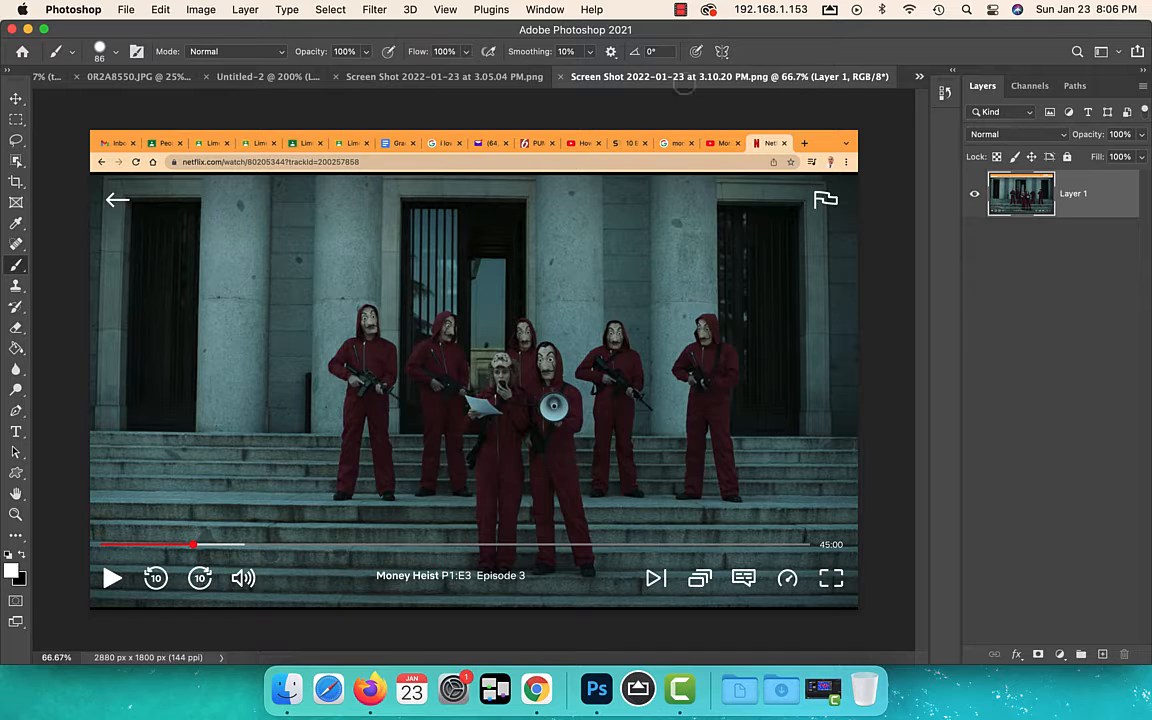
click(536, 690)
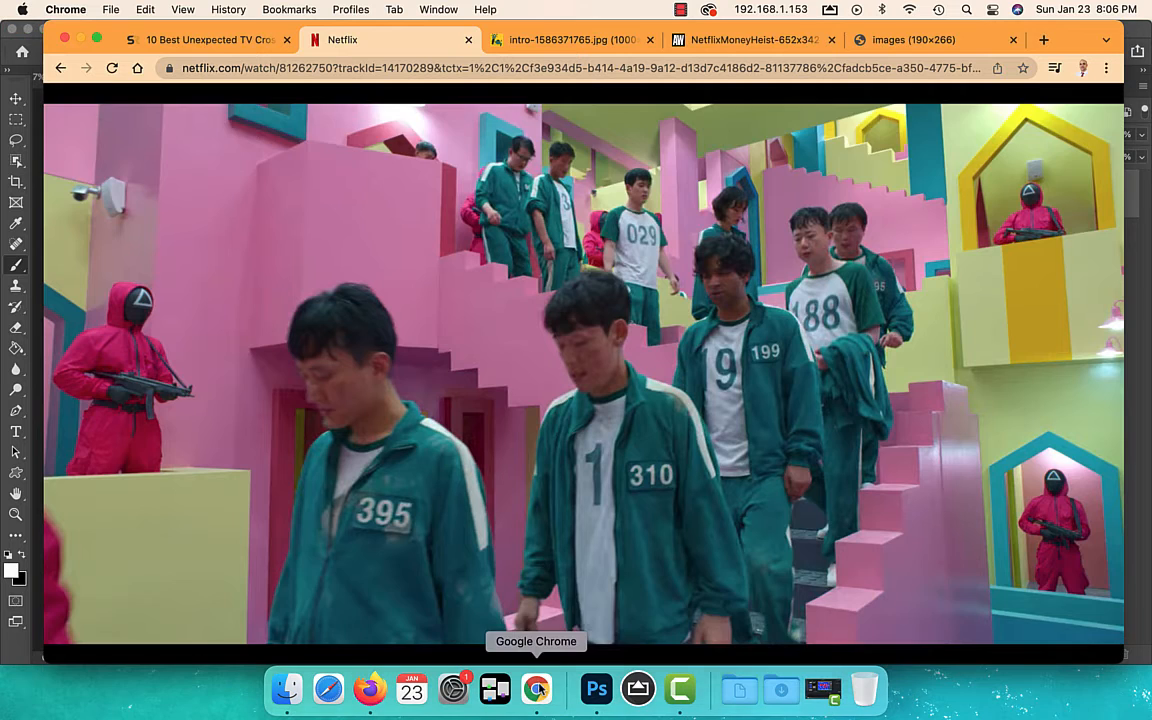
click(572, 41)
click(742, 42)
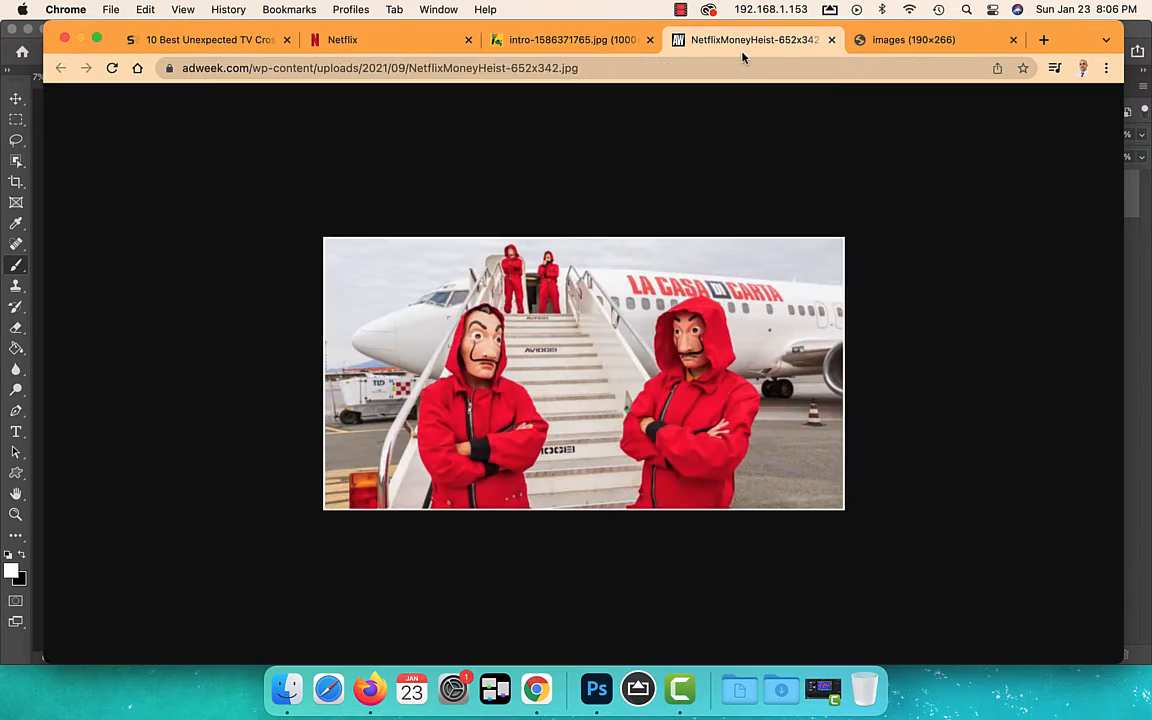
click(895, 42)
click(743, 42)
right_click(600, 373)
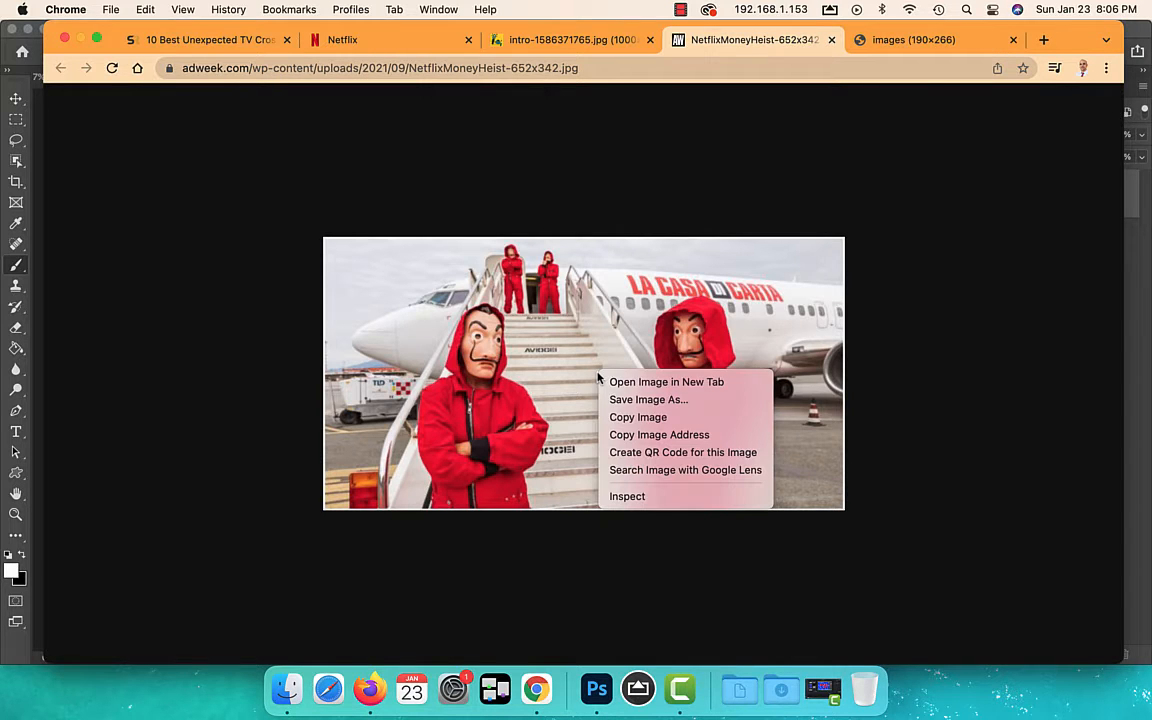
click(636, 417)
Switch to Photoshop, paste the image into the 3.05.04 PM screenshot document and move it over the upper yellow-framed guard window
click(596, 688)
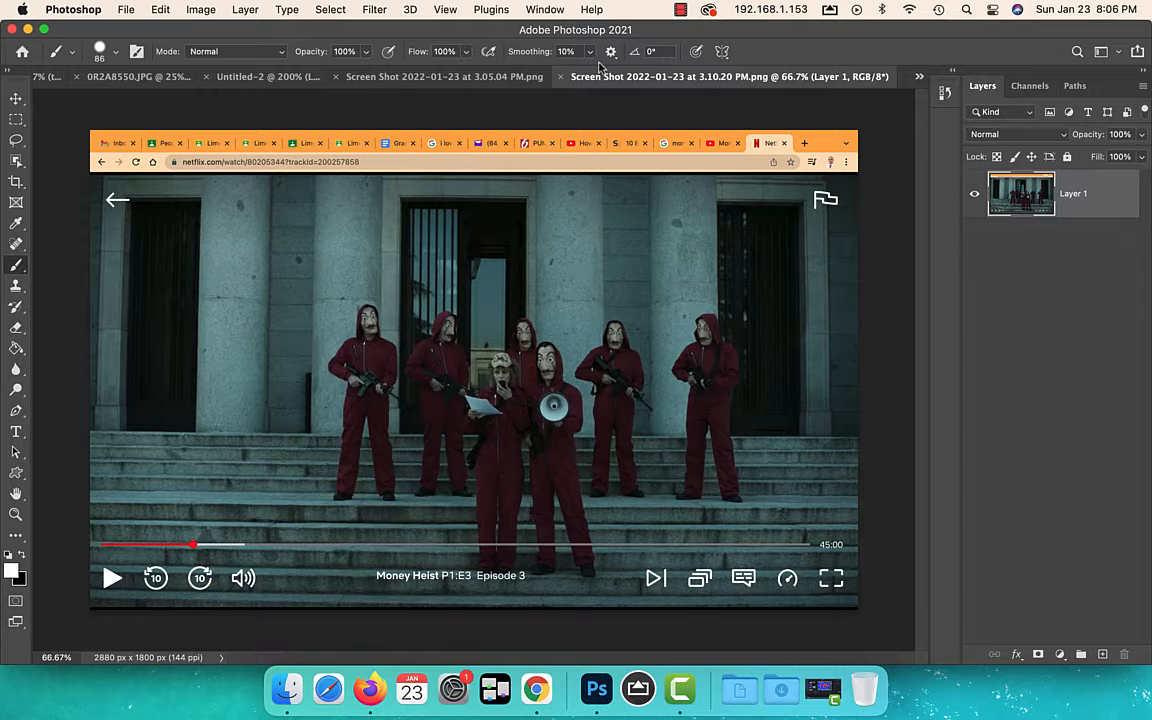
click(450, 76)
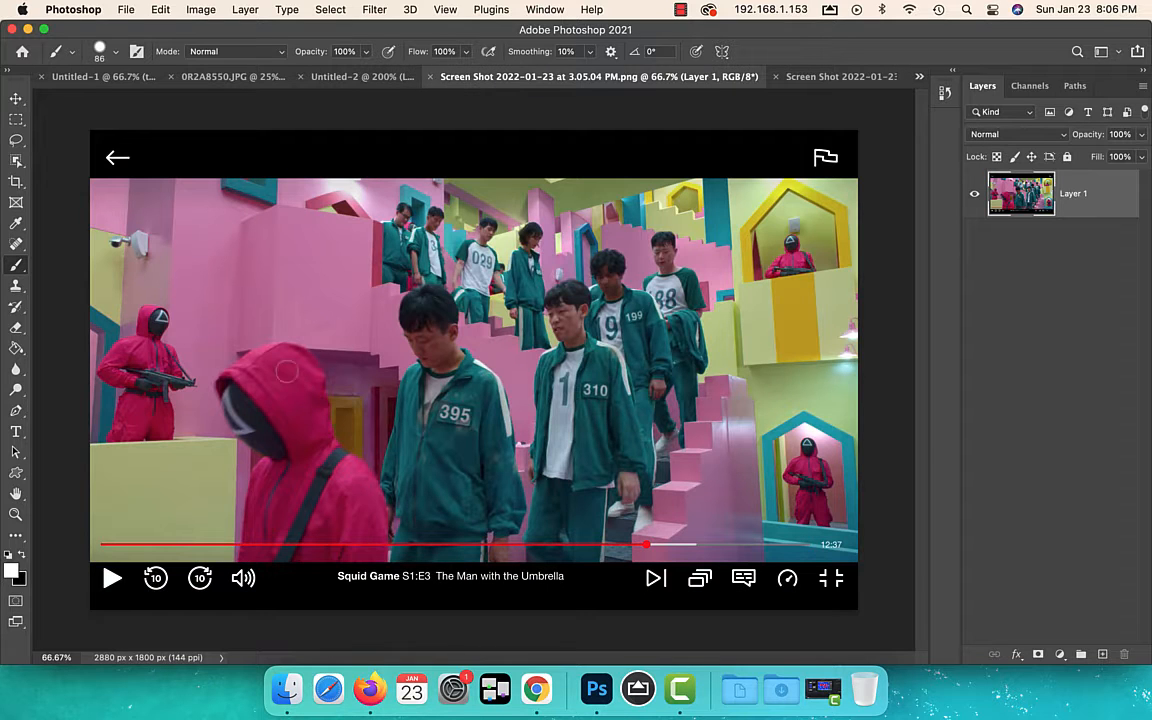
key(super+v)
key(v)
drag(390, 345, 44, 463)
Select the left masked figure with the Object Selection tool and add a layer mask from the selection
key(super+plus)
key(super+plus)
key(super+plus)
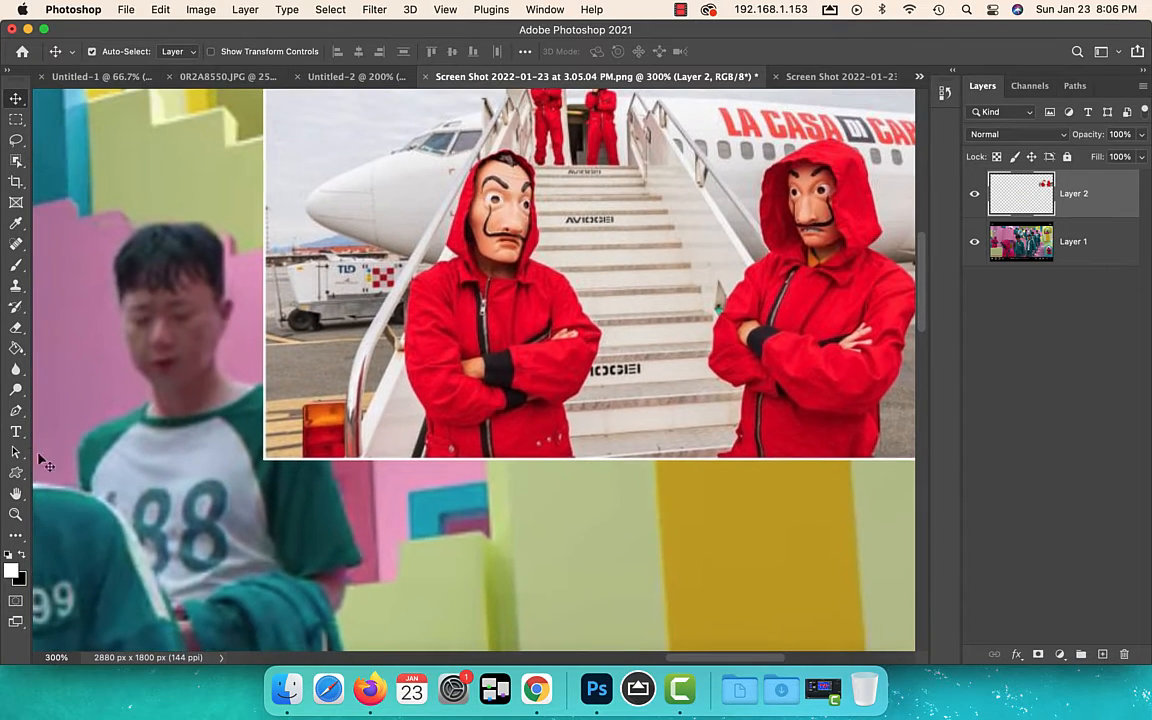
click(15, 158)
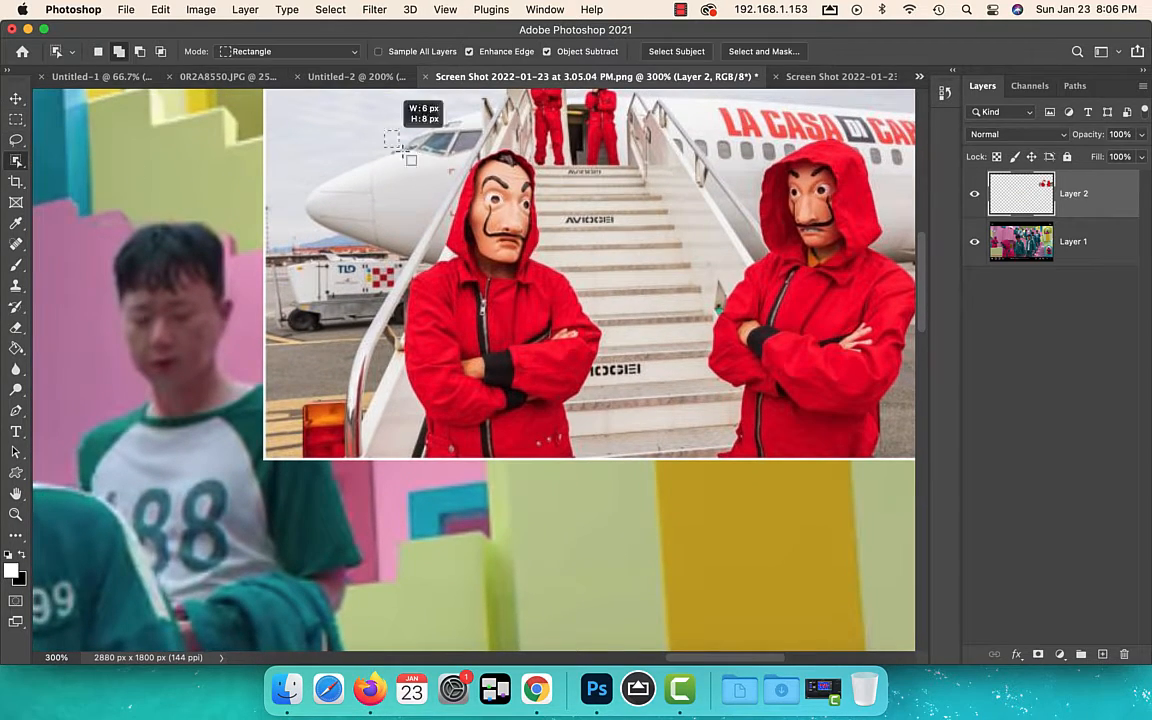
drag(390, 138, 617, 491)
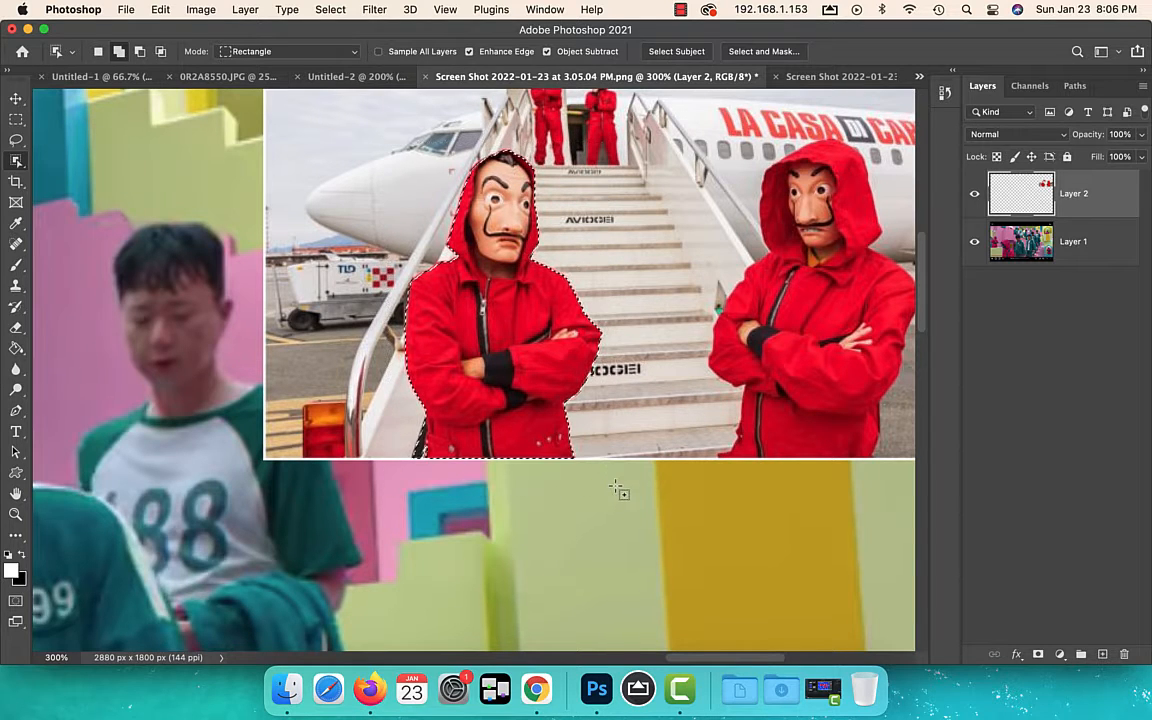
click(1038, 655)
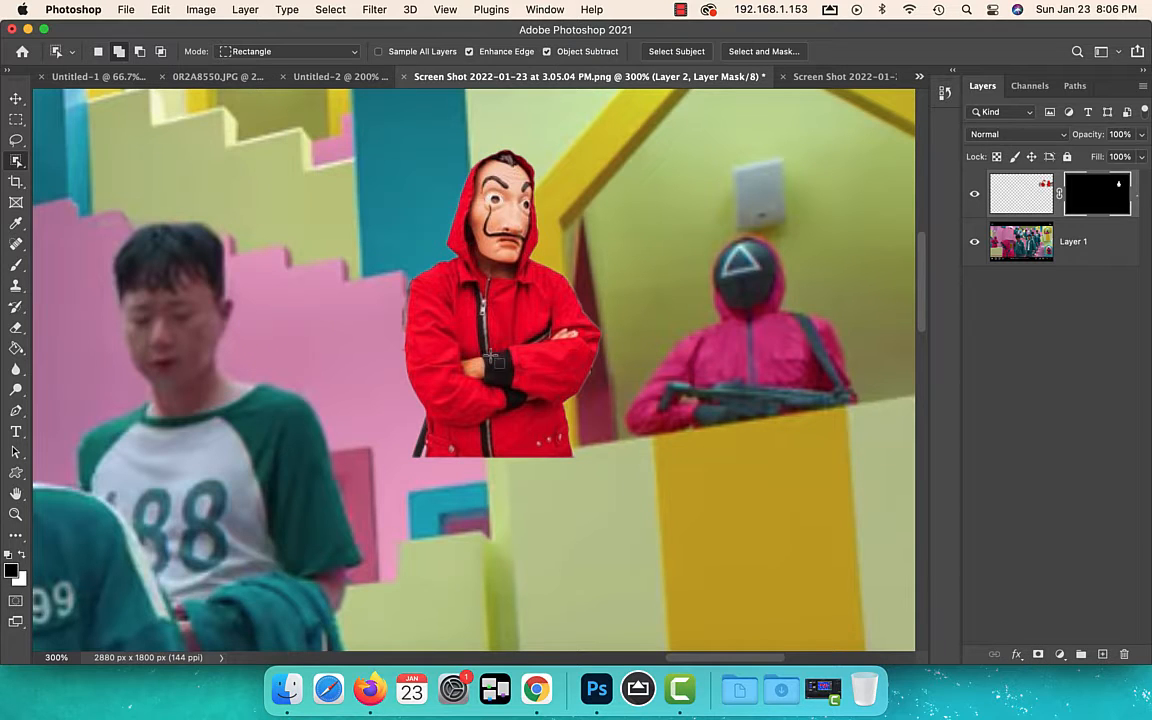
Flip the masked figure horizontally with Free Transform and position it over the guard in the yellow-framed window
key(super+t)
right_click(489, 305)
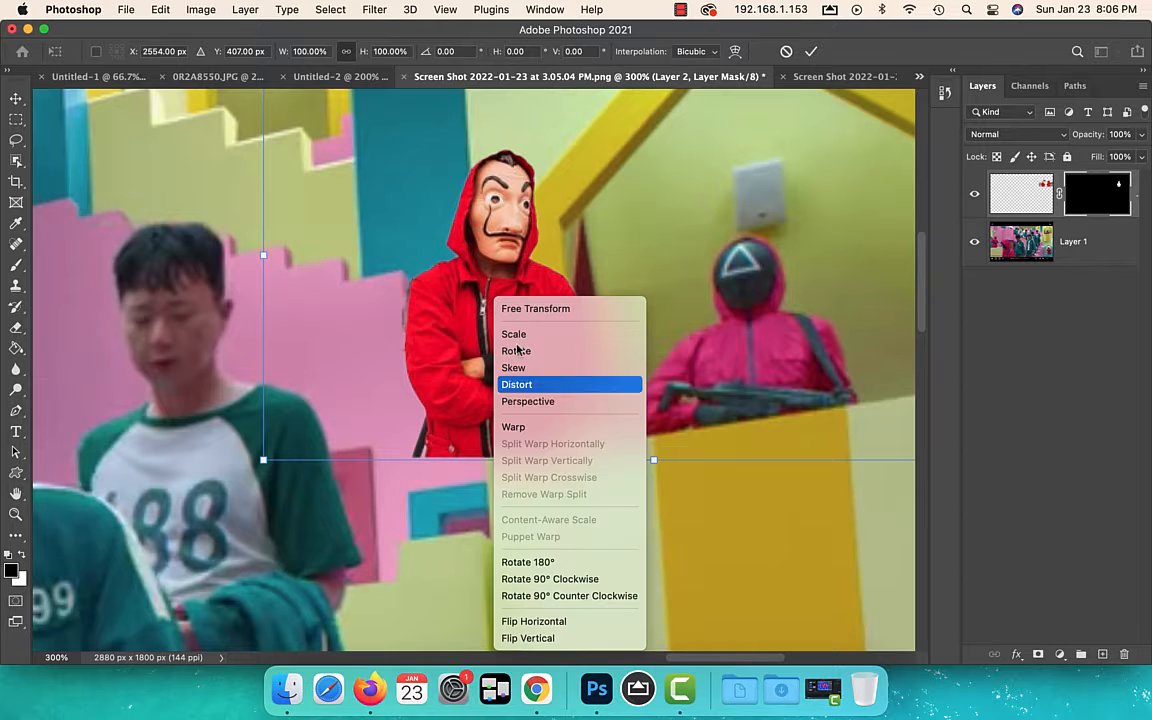
click(572, 622)
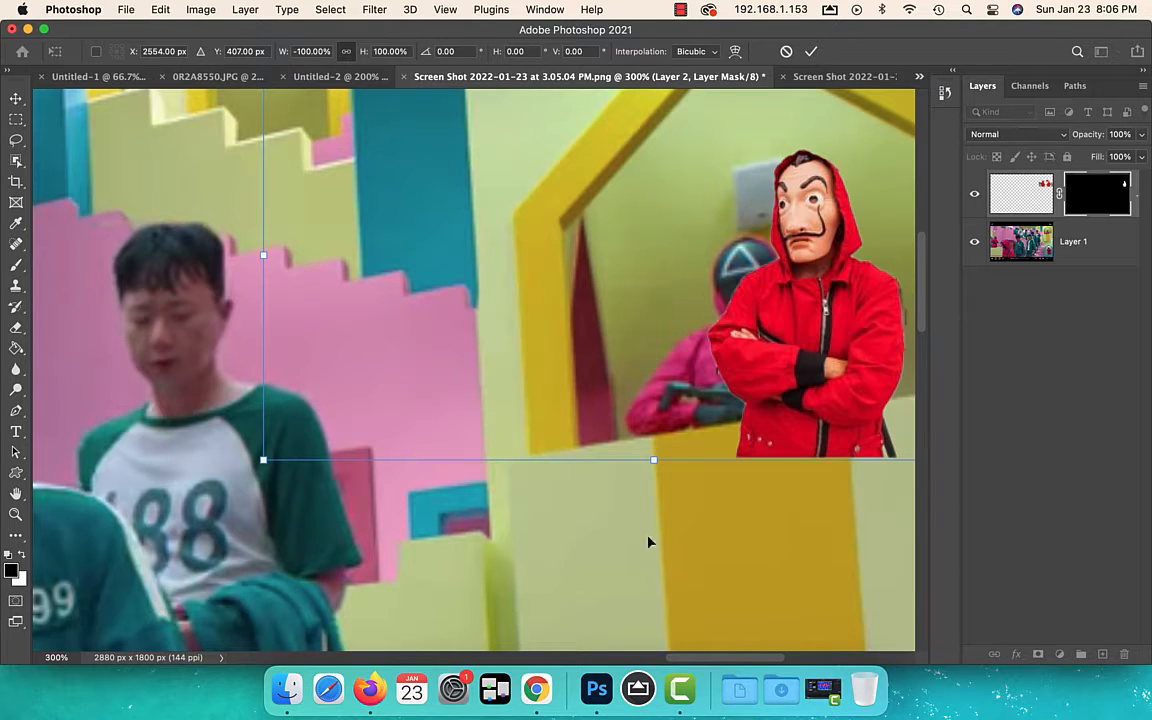
drag(855, 392, 752, 349)
click(810, 51)
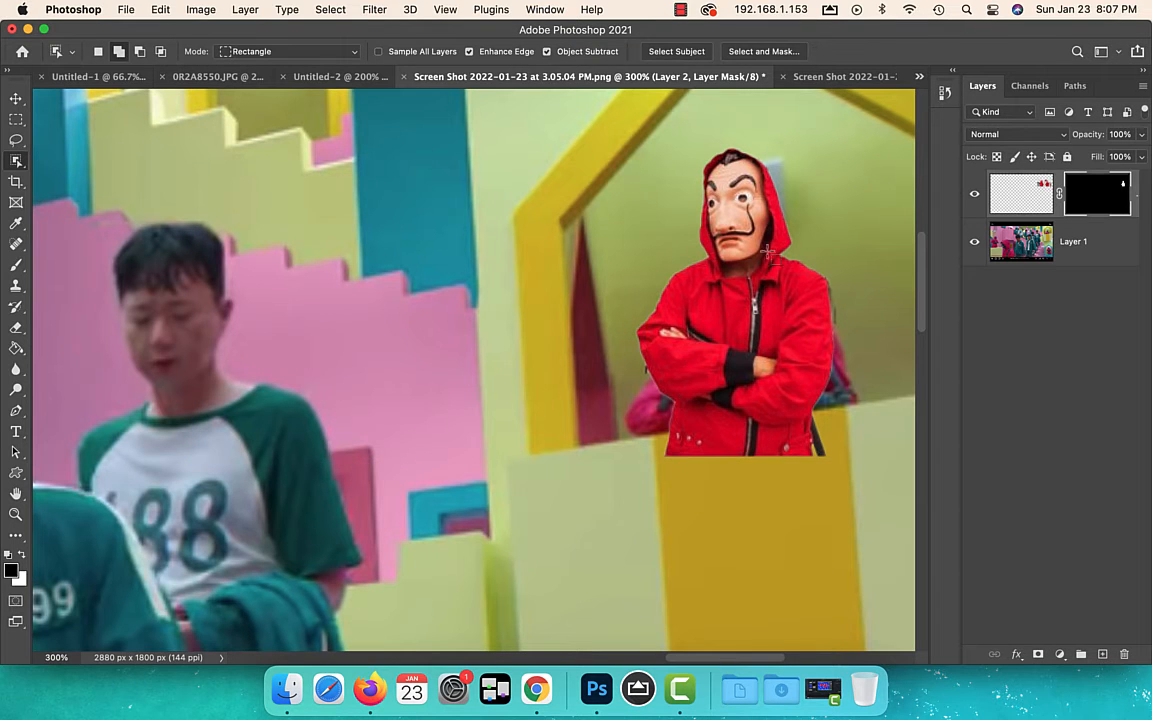
drag(773, 341, 780, 347)
Outline the part of the red jacket hanging below the sloping window ledge with the Polygonal Lasso
key(super+equal)
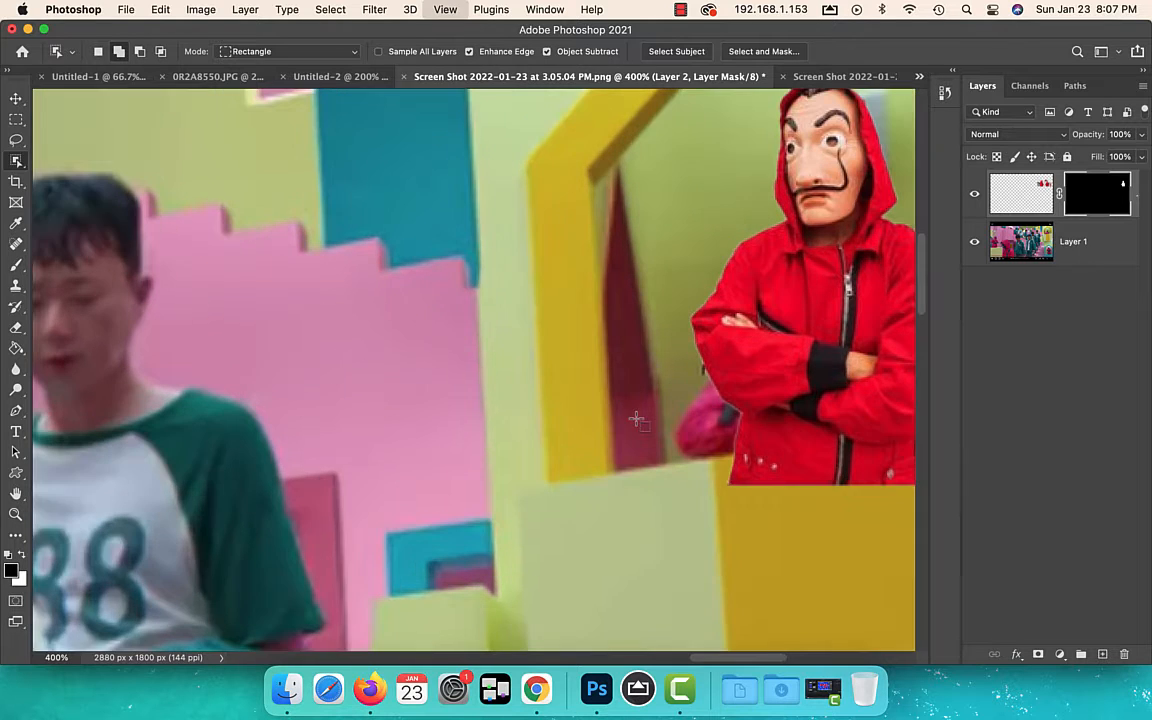
drag(646, 418, 463, 352)
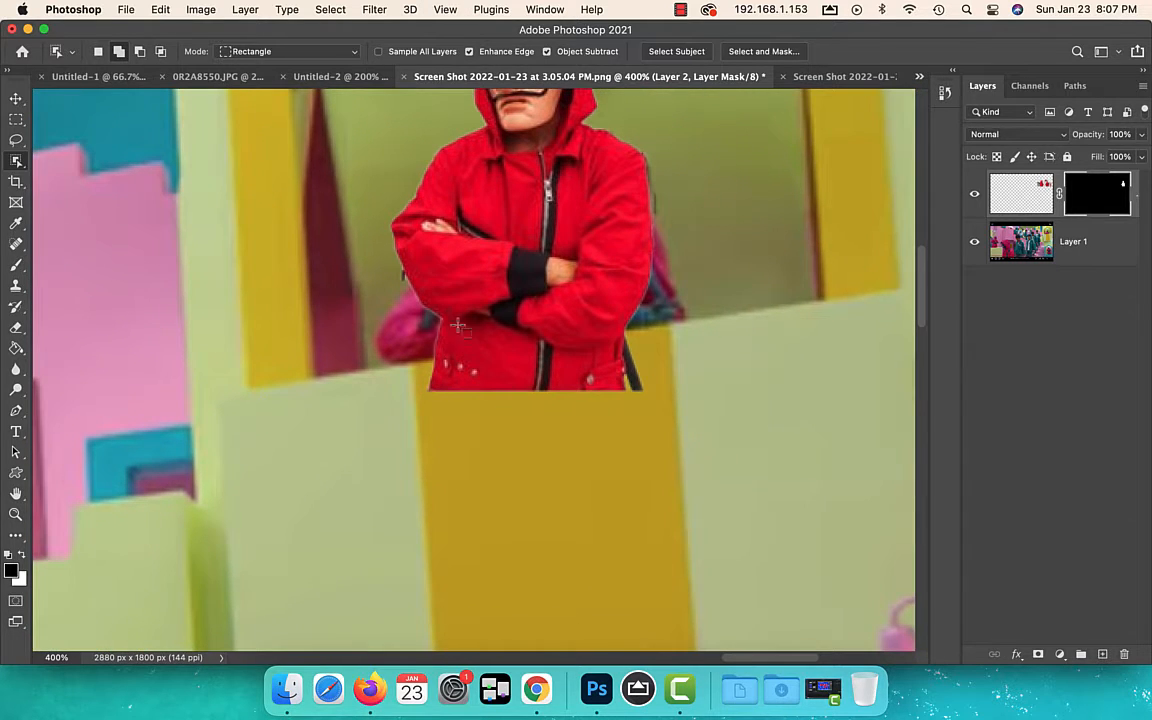
click(22, 140)
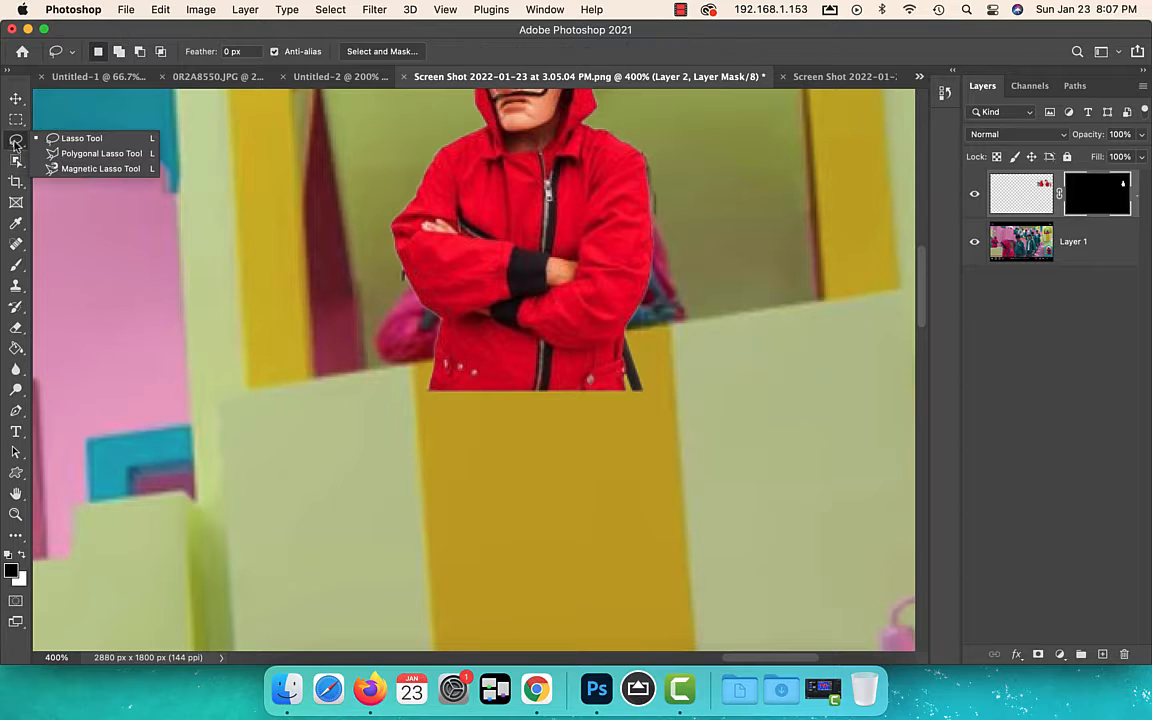
click(60, 147)
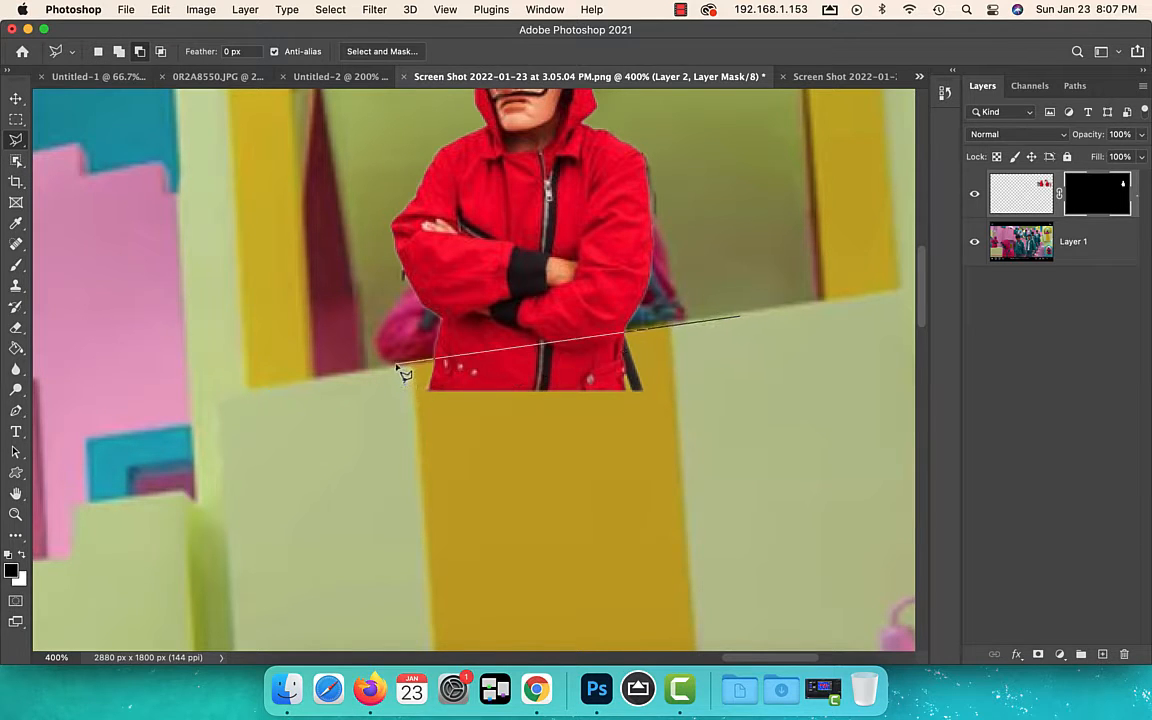
click(410, 451)
click(693, 453)
click(727, 326)
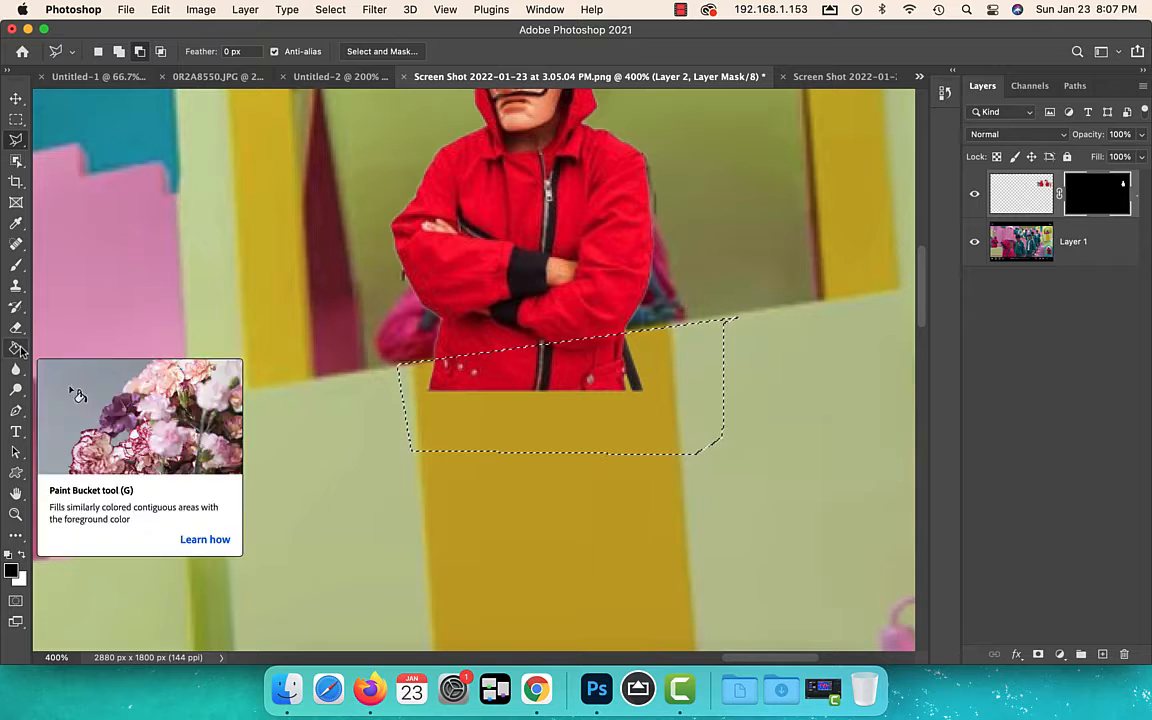
Fill the selected area of the layer mask with black using the Paint Bucket and deselect
click(17, 348)
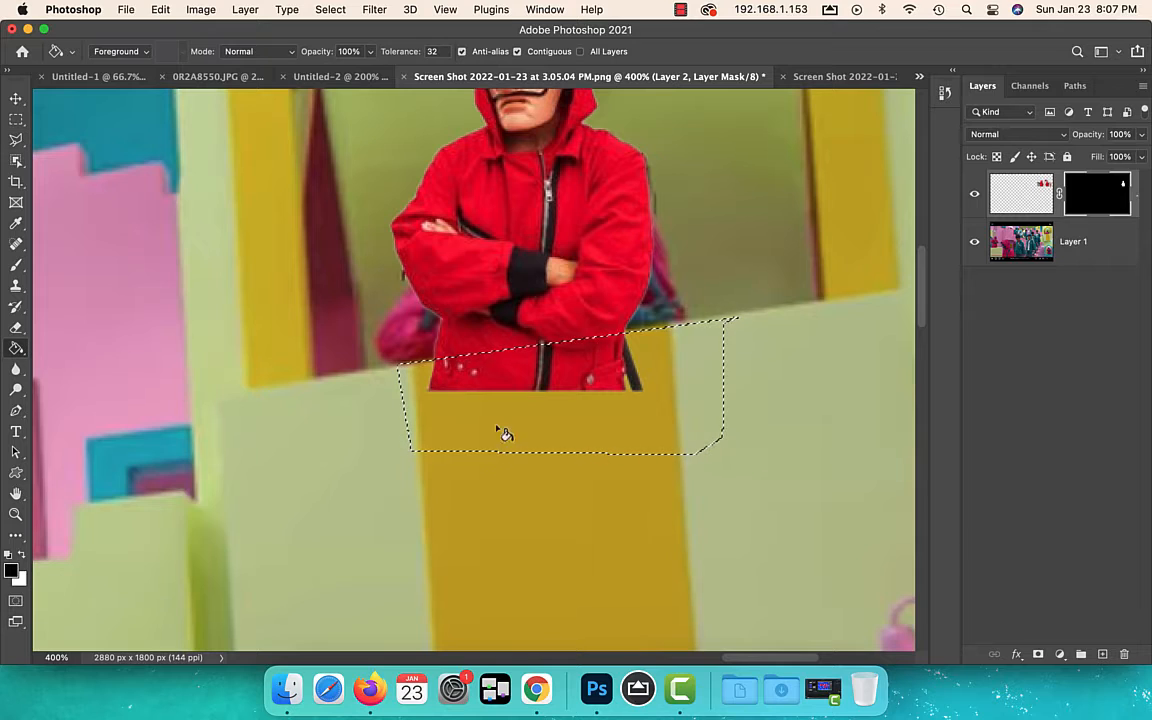
click(614, 387)
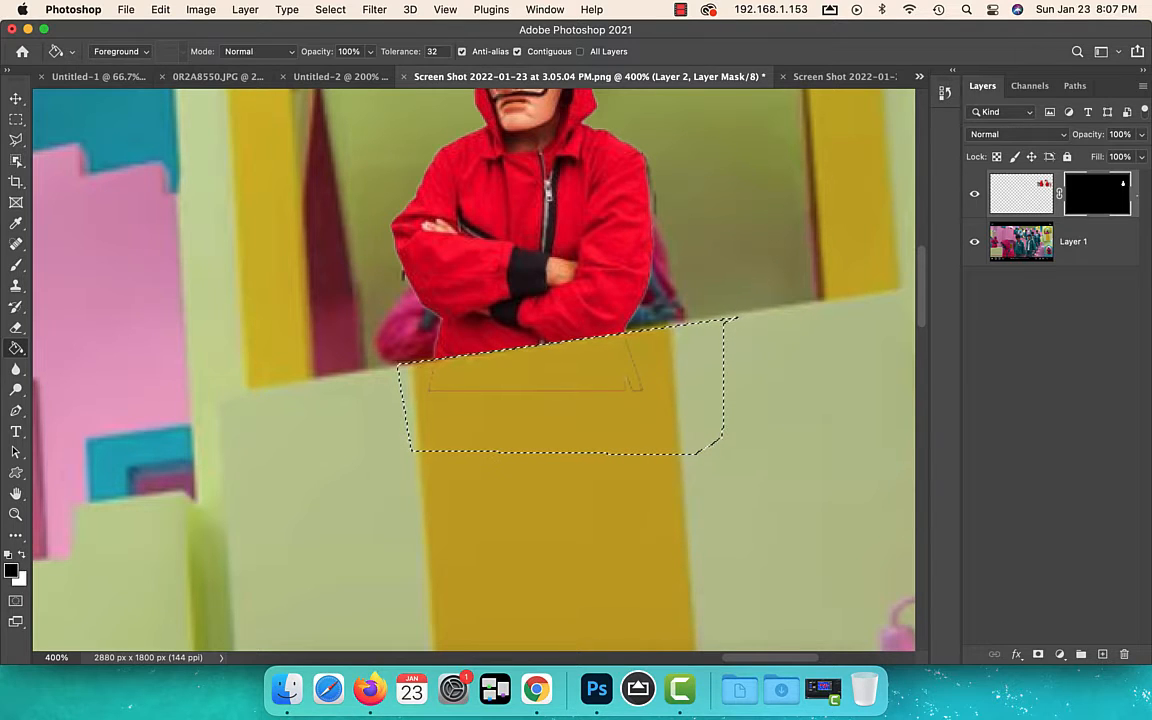
key(b)
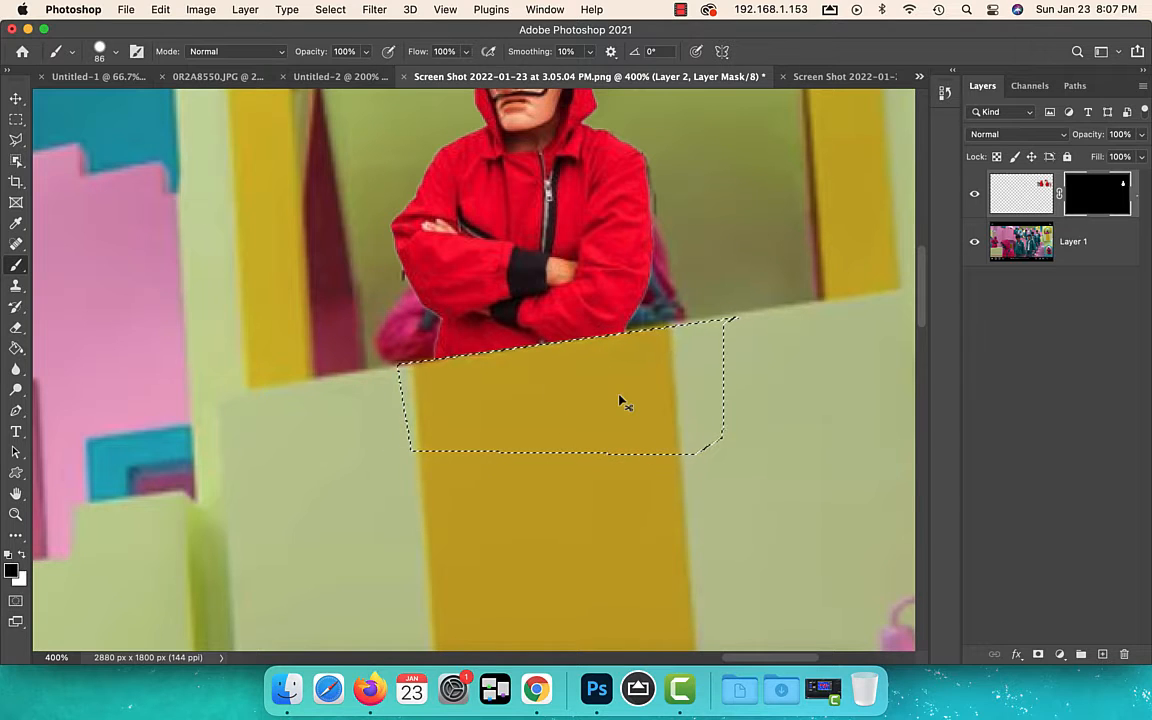
key(super+d)
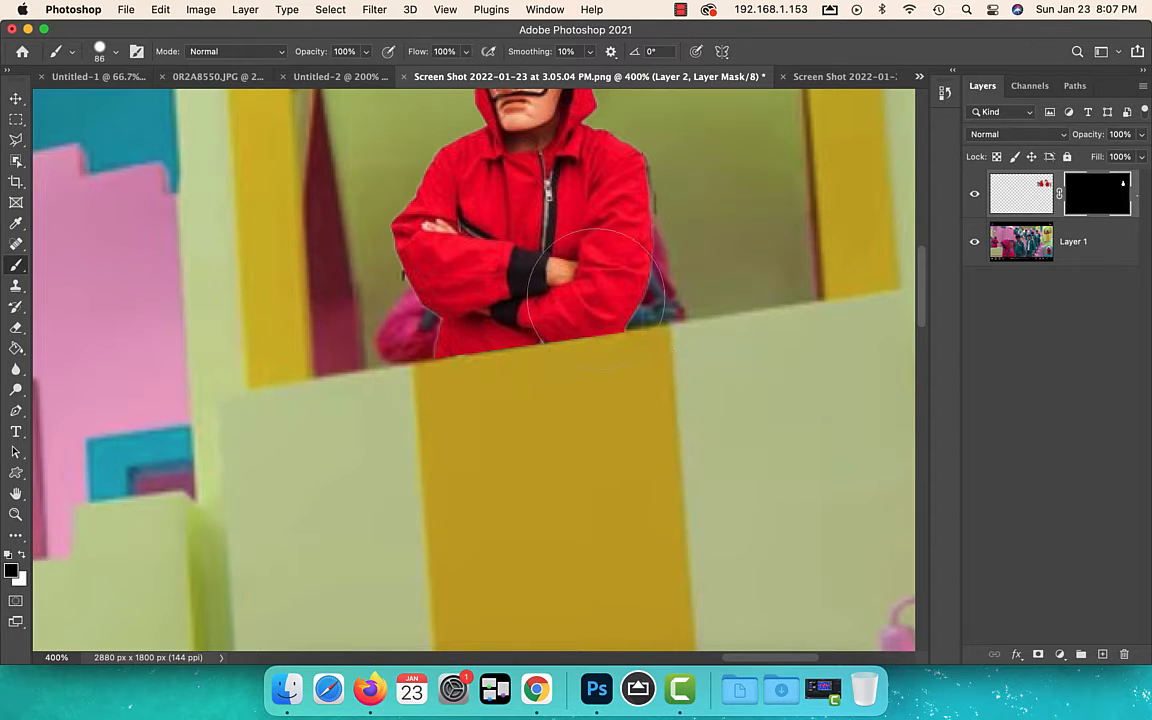
Move the figure up about 22 px and paint white on its mask to restore the hidden bottom of the jacket
key(v)
drag(577, 262, 573, 240)
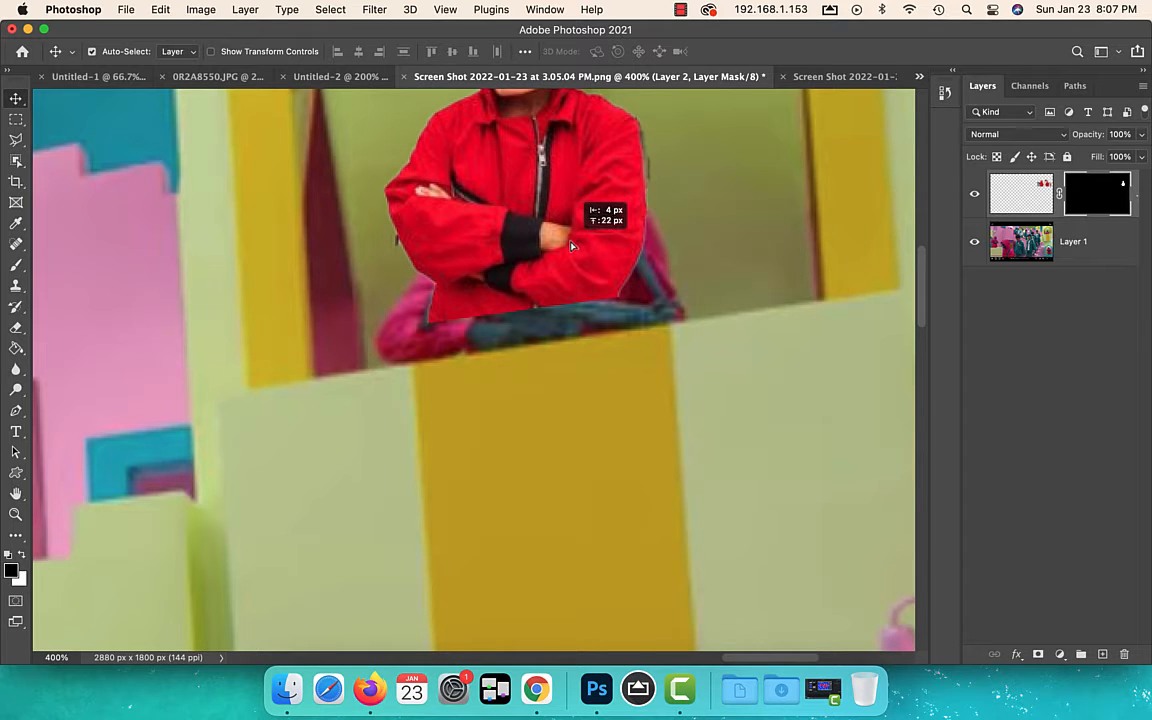
drag(571, 241, 569, 240)
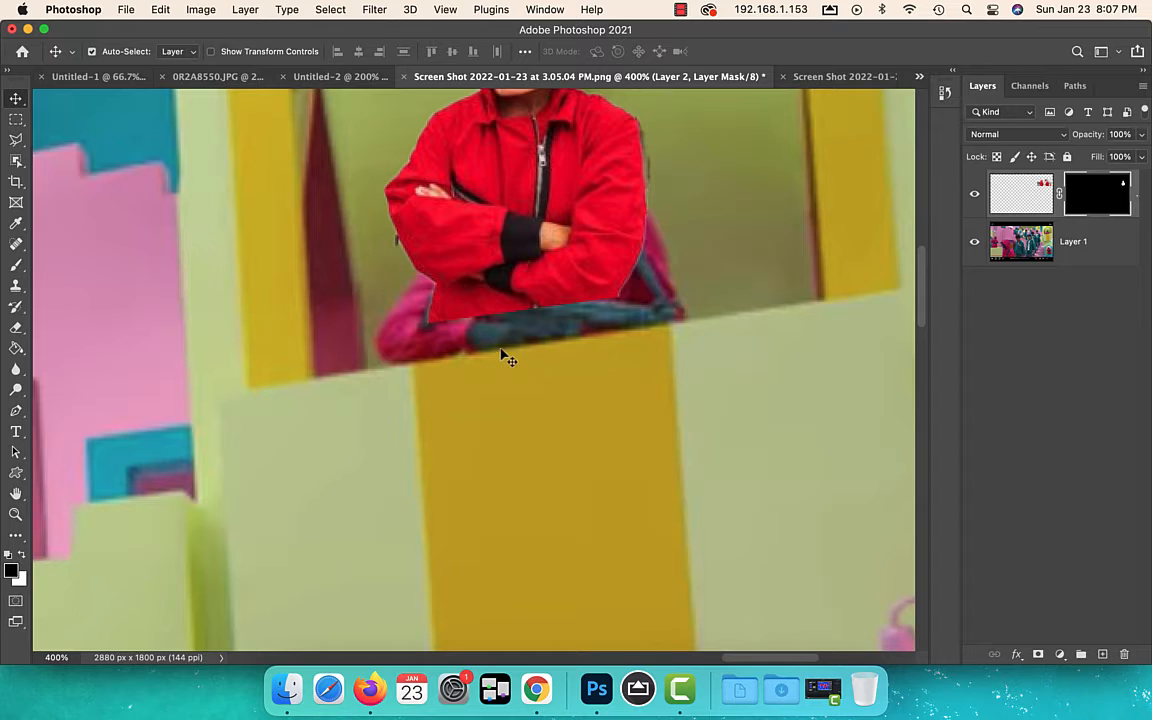
key(b)
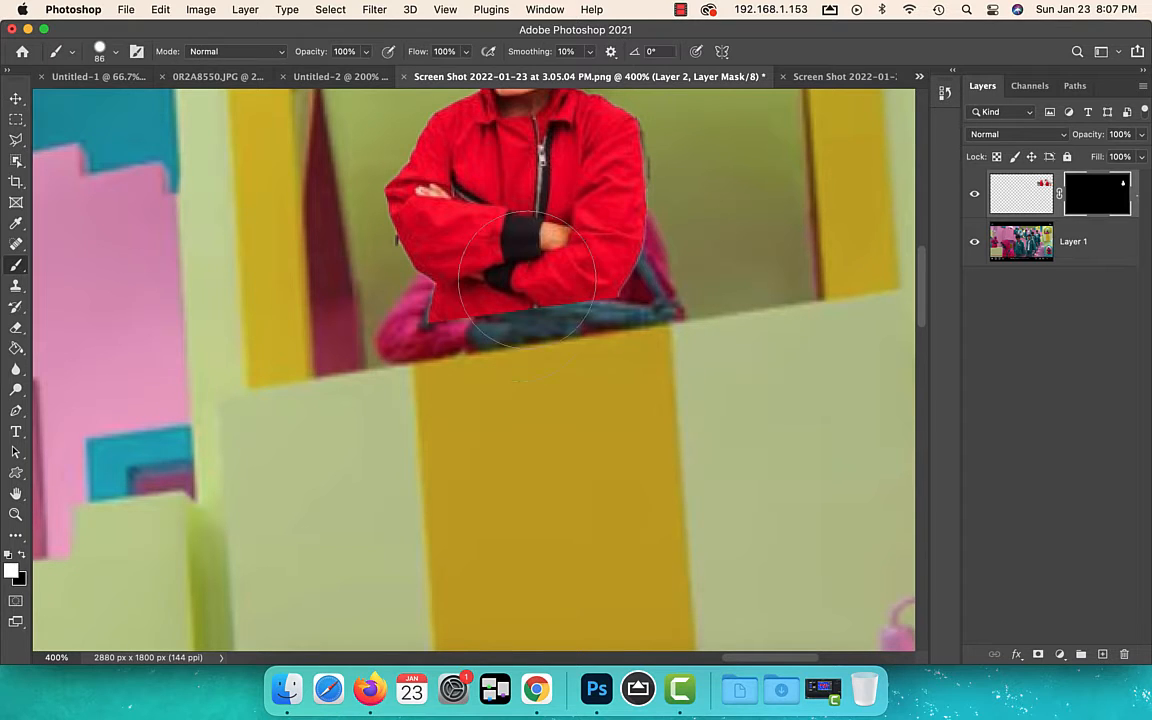
mouse_move(547, 270)
mouse_down()
mouse_move(486, 256)
mouse_move(448, 285)
mouse_move(494, 373)
mouse_move(497, 355)
mouse_move(569, 328)
mouse_up()
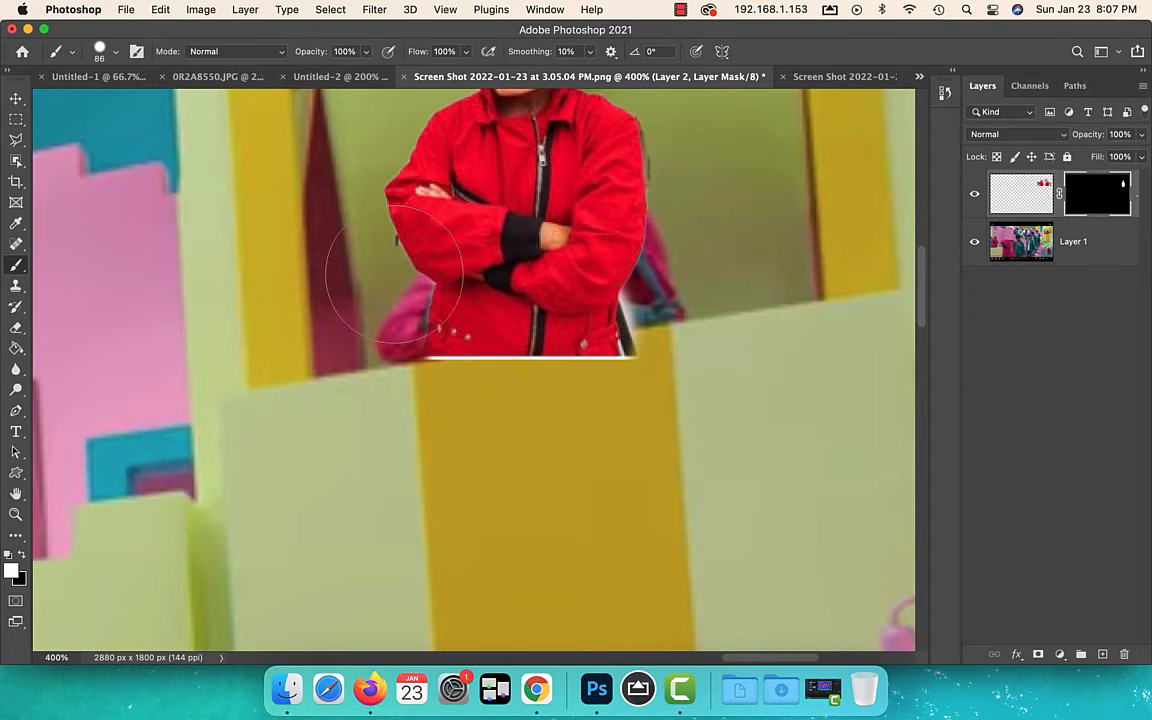
Outline the restored jacket area below the window ledge with the Polygonal Lasso, paint it black on the mask and deselect
key(l)
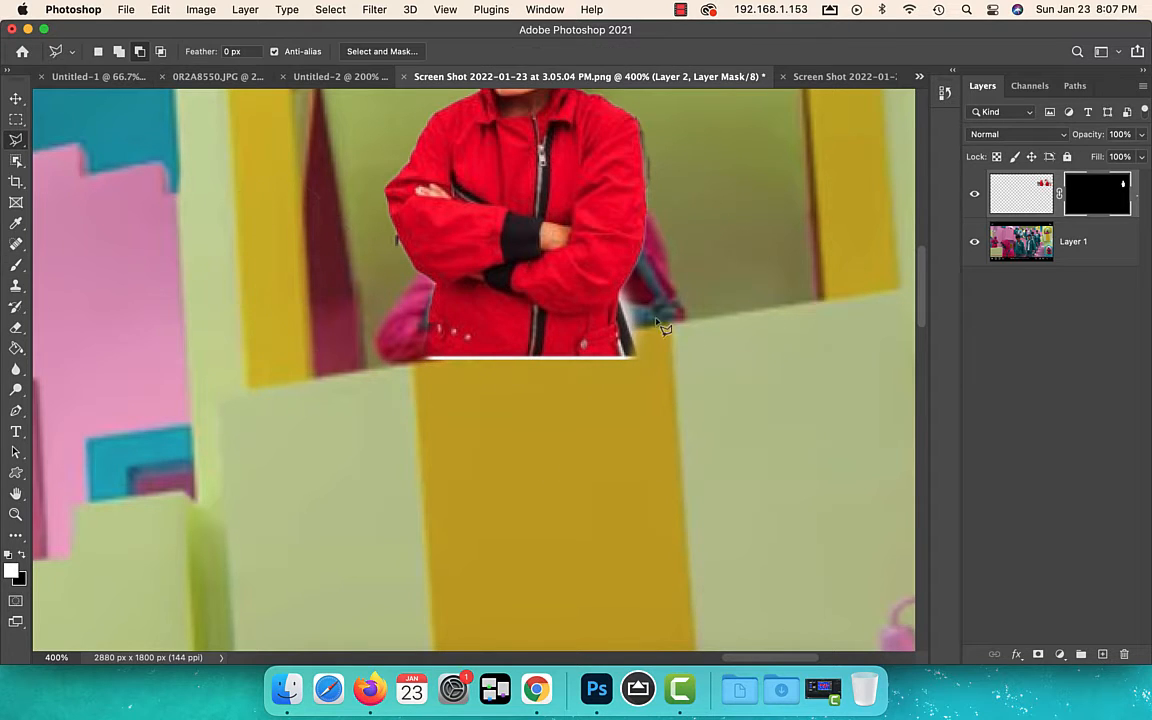
click(355, 372)
click(548, 420)
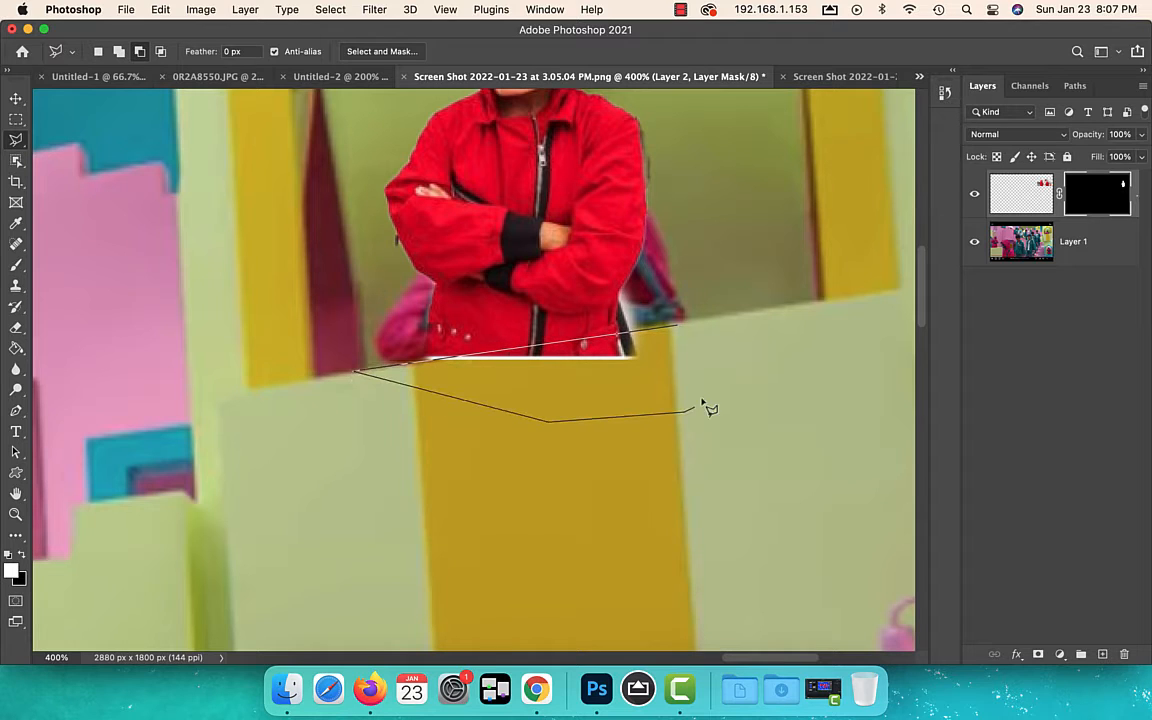
click(678, 331)
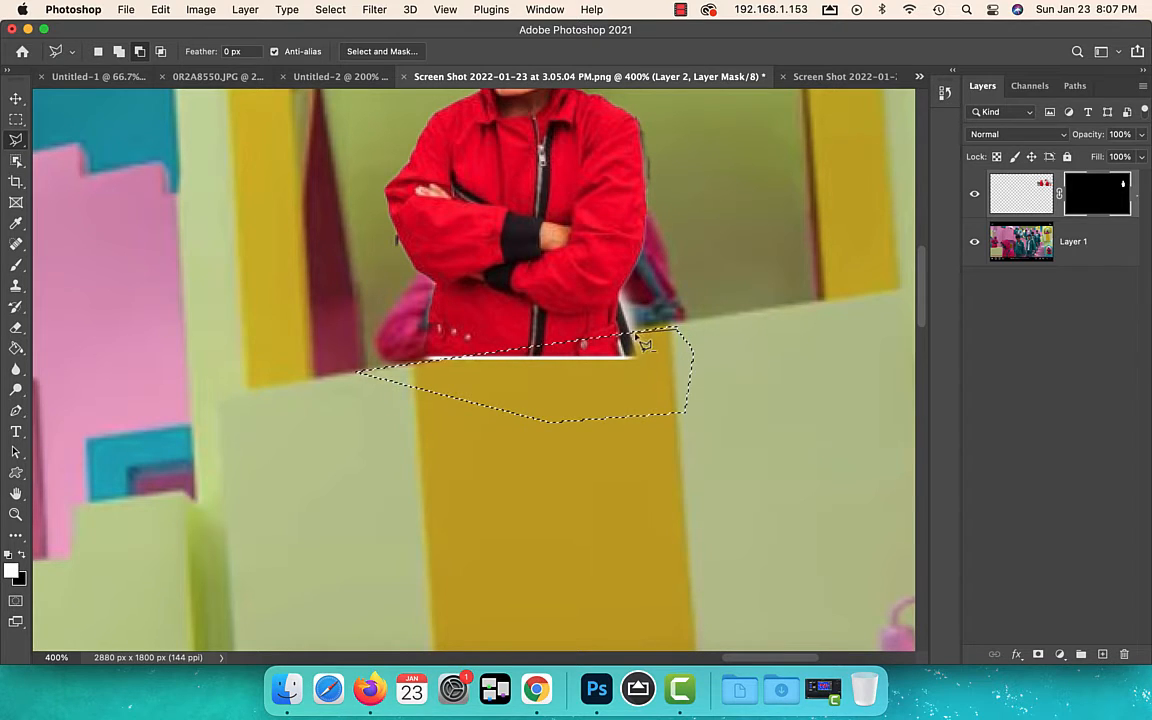
key(b)
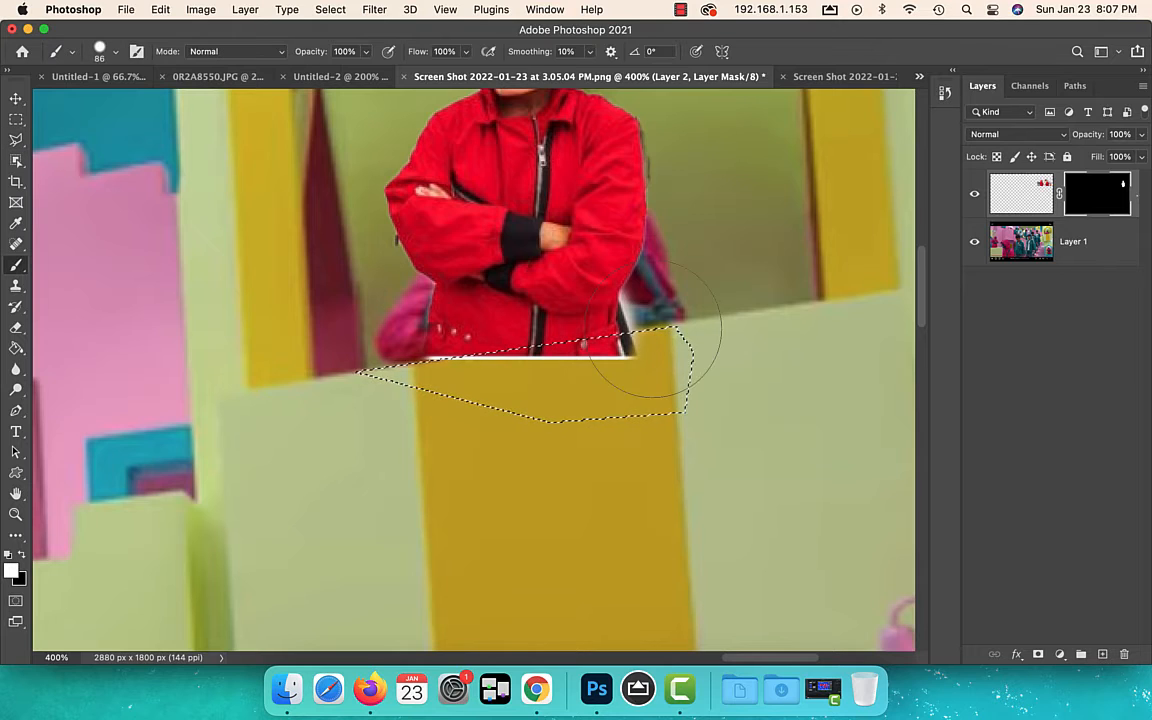
key(x)
mouse_move(630, 347)
mouse_down()
mouse_move(617, 360)
mouse_move(350, 368)
mouse_up()
key(ctrl+d)
Paint white on the mask beside the figure's hood to reveal the source background, and cover it again with black
drag(570, 288, 580, 453)
scroll(586, 342, up, 2)
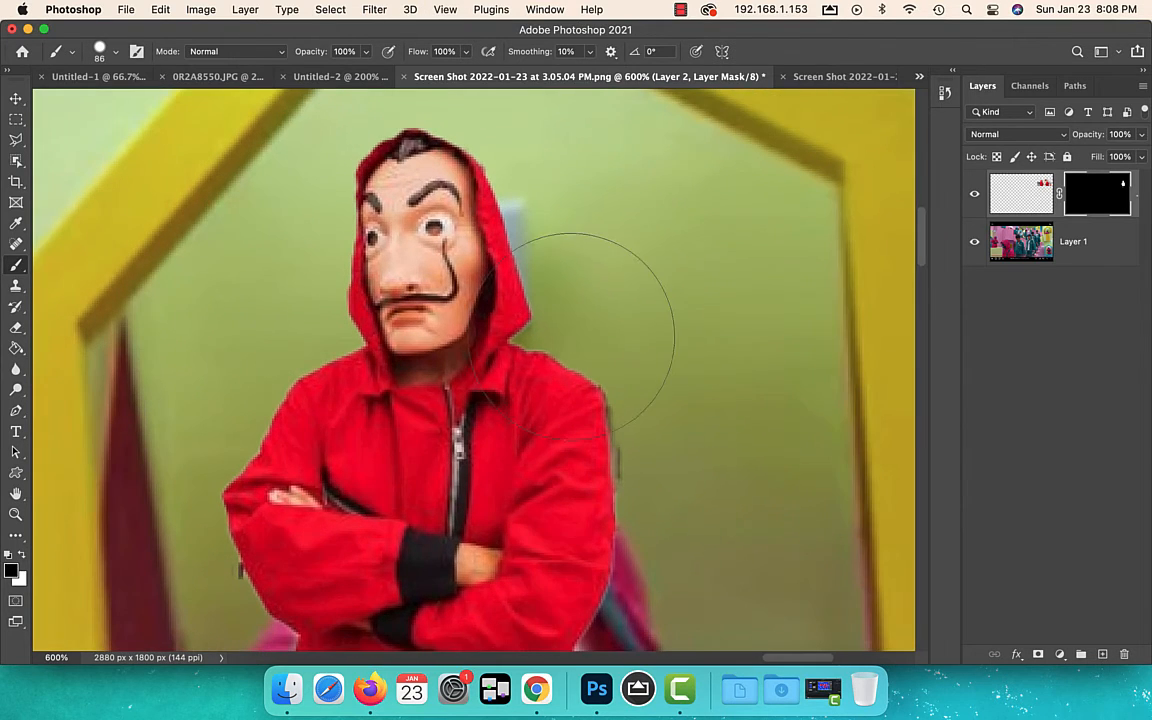
right_click(636, 276)
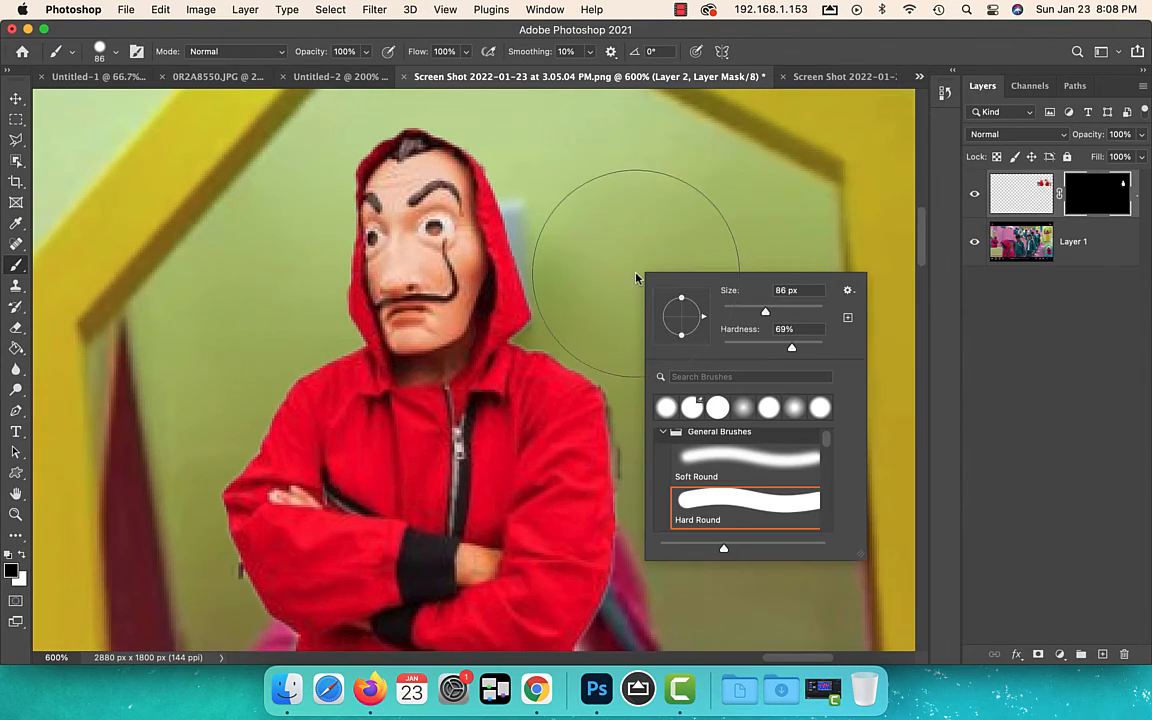
click(575, 158)
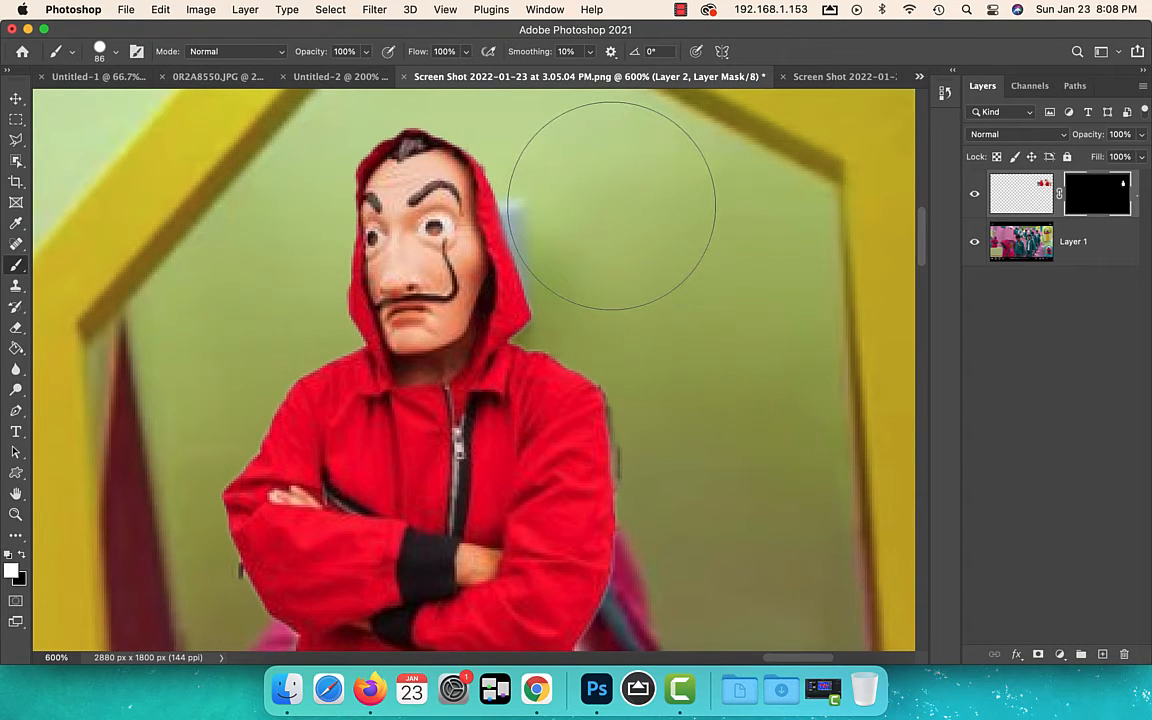
click(612, 205)
click(619, 219)
key(x)
click(618, 215)
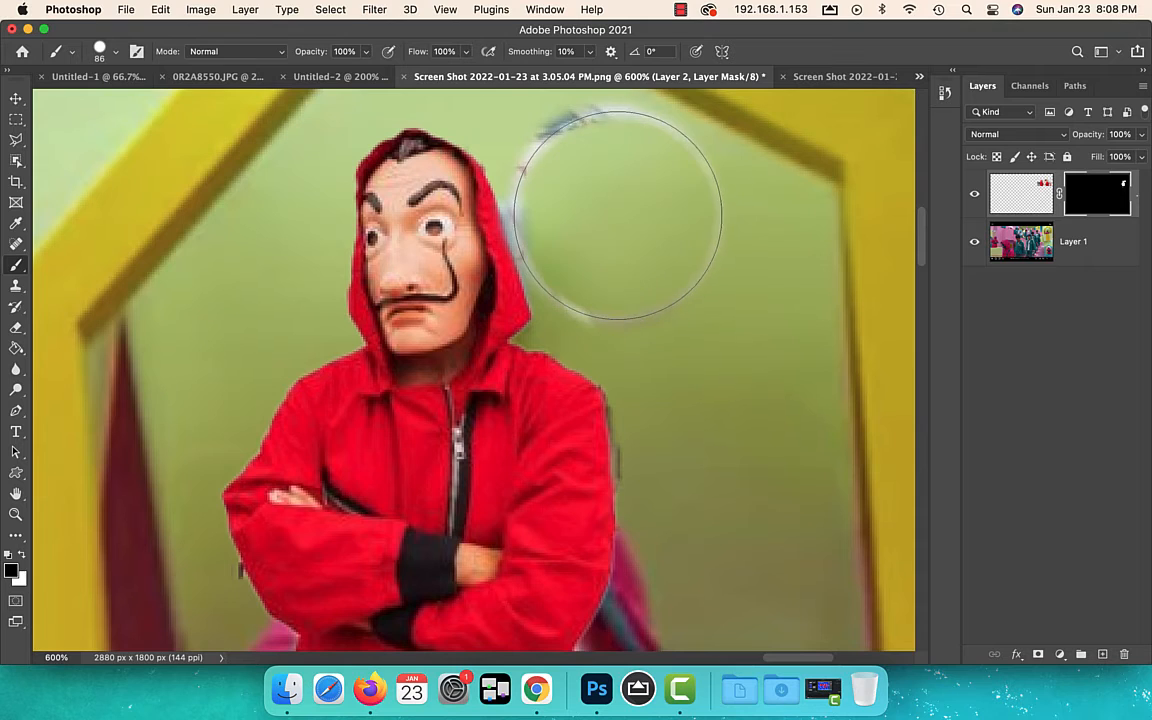
mouse_move(618, 215)
mouse_down()
mouse_move(596, 152)
mouse_move(633, 236)
mouse_move(668, 234)
mouse_up()
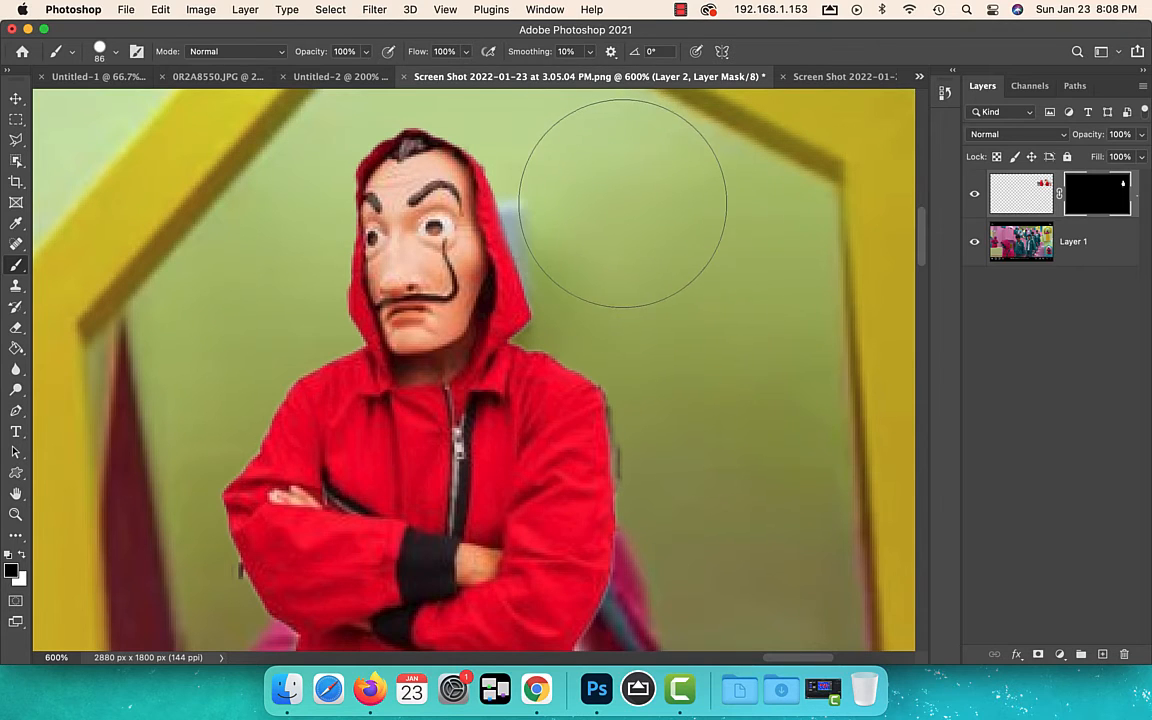
Move the masked figure aside to uncover the grey wall box and the guard, and make Layer 1 active
key(v)
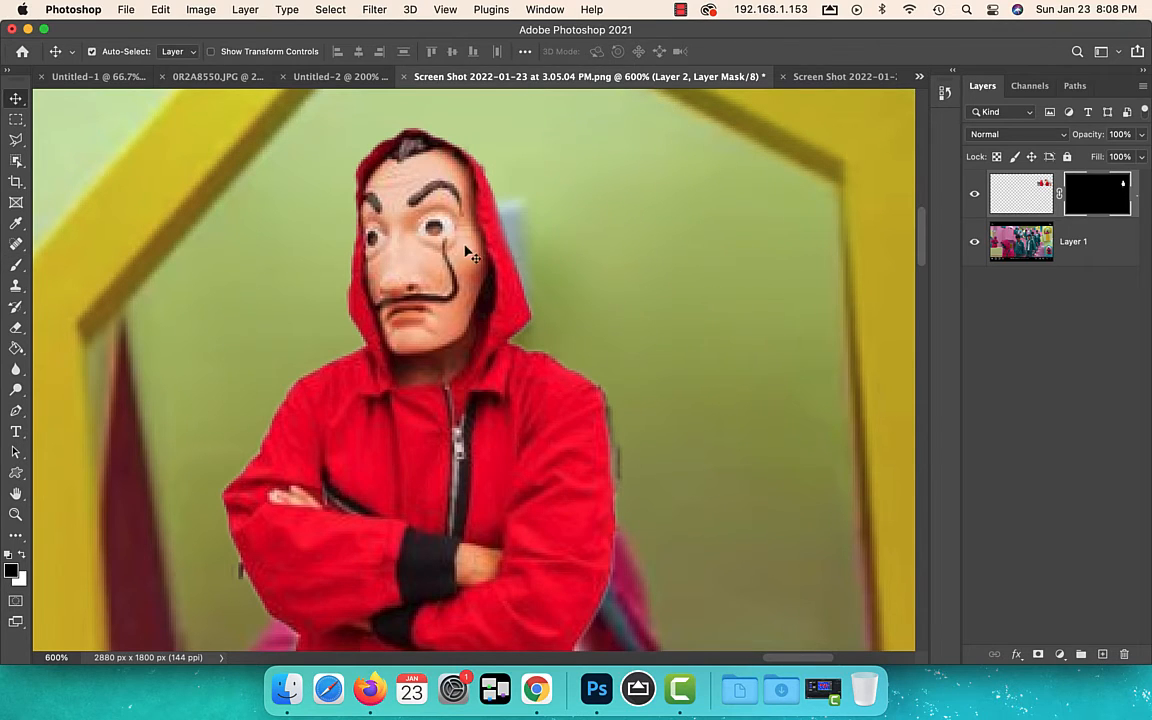
drag(465, 250, 355, 370)
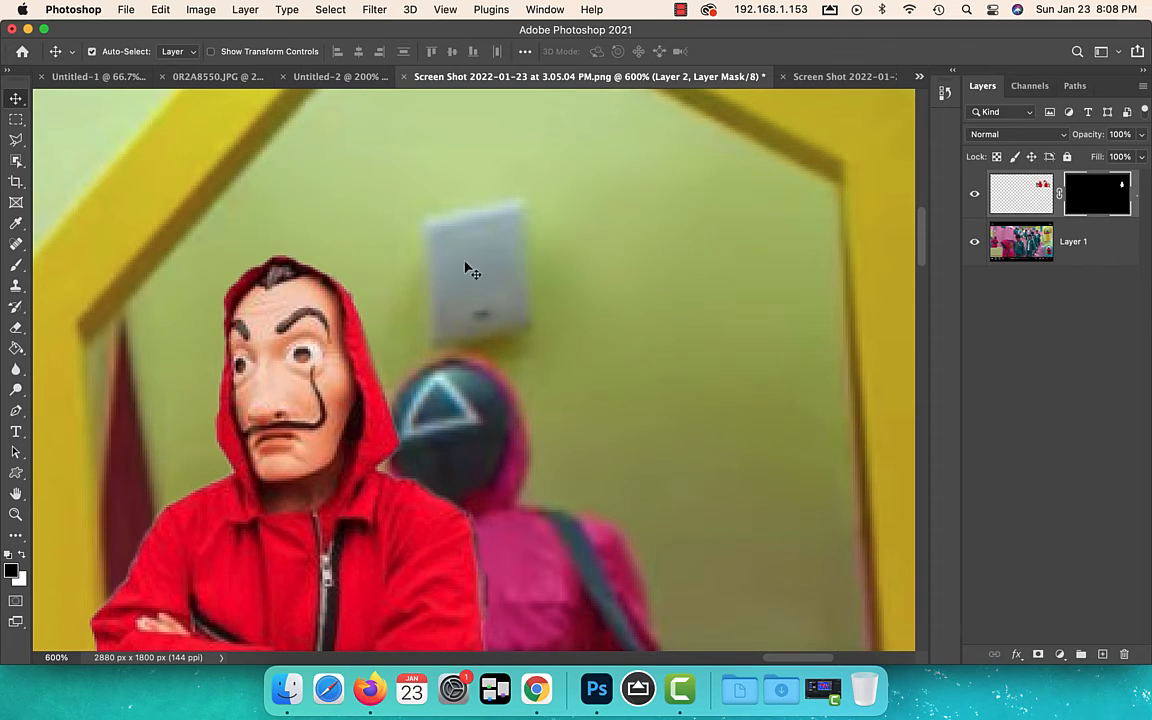
click(912, 272)
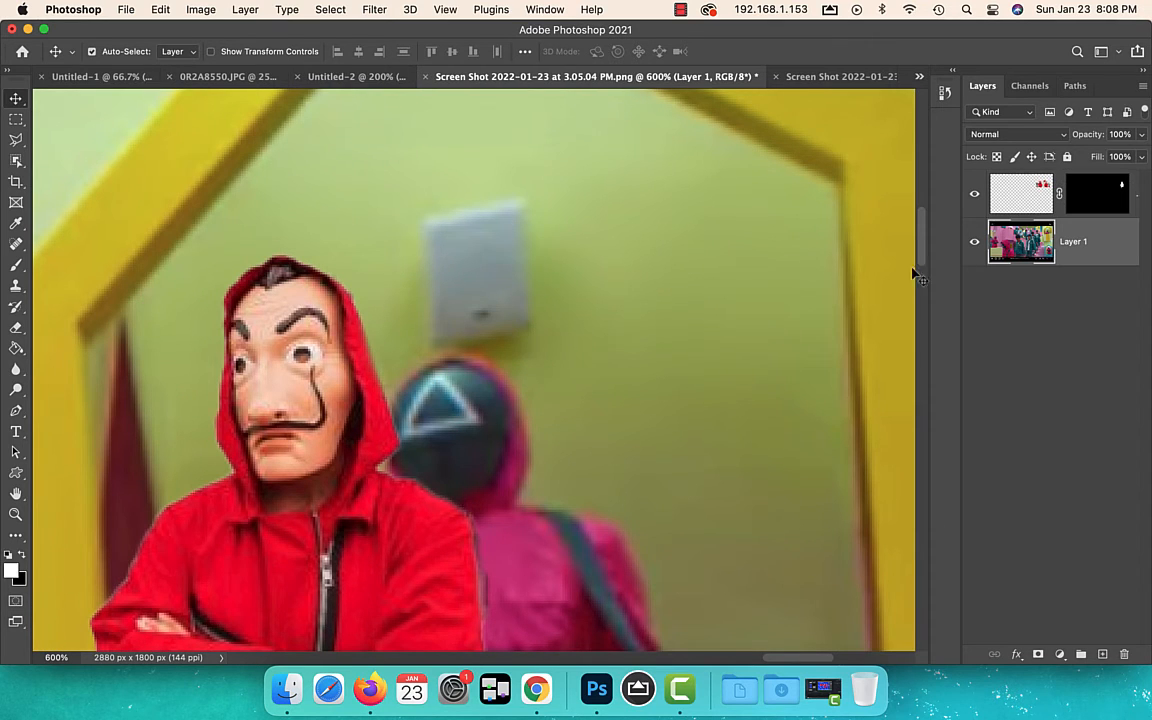
Select a rectangle around the grey wall box above the guard, remove the box with a content-aware fill on Layer 1, and deselect
click(16, 119)
drag(483, 250, 556, 358)
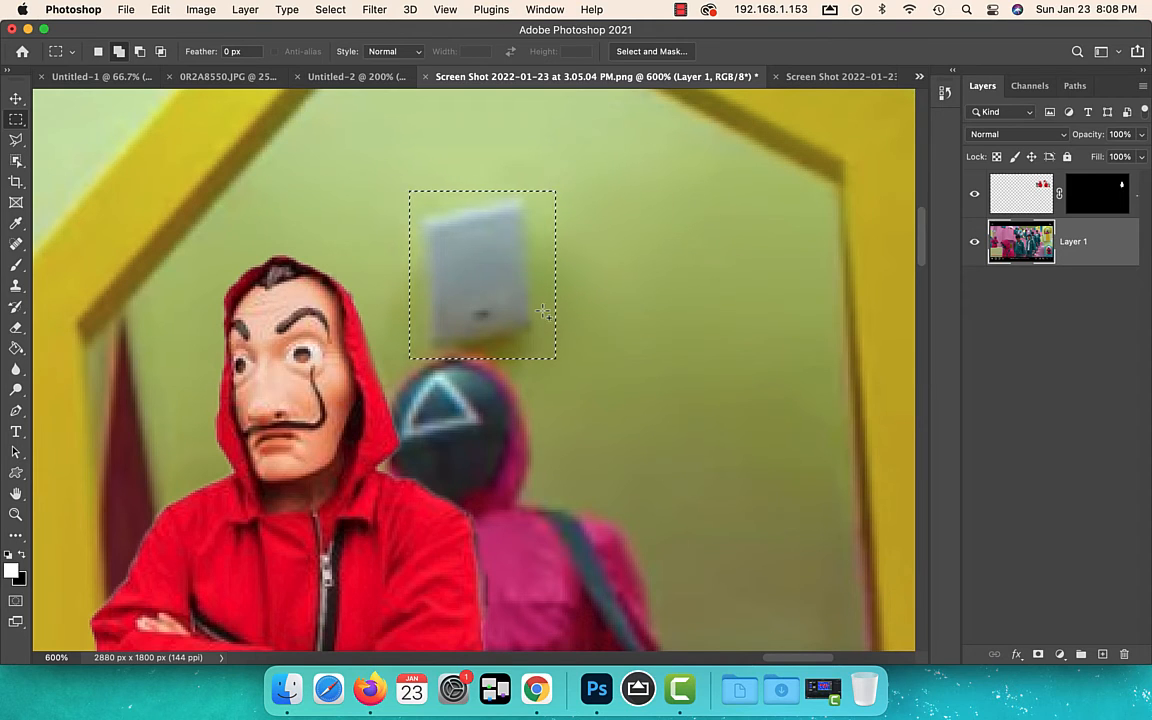
right_click(487, 289)
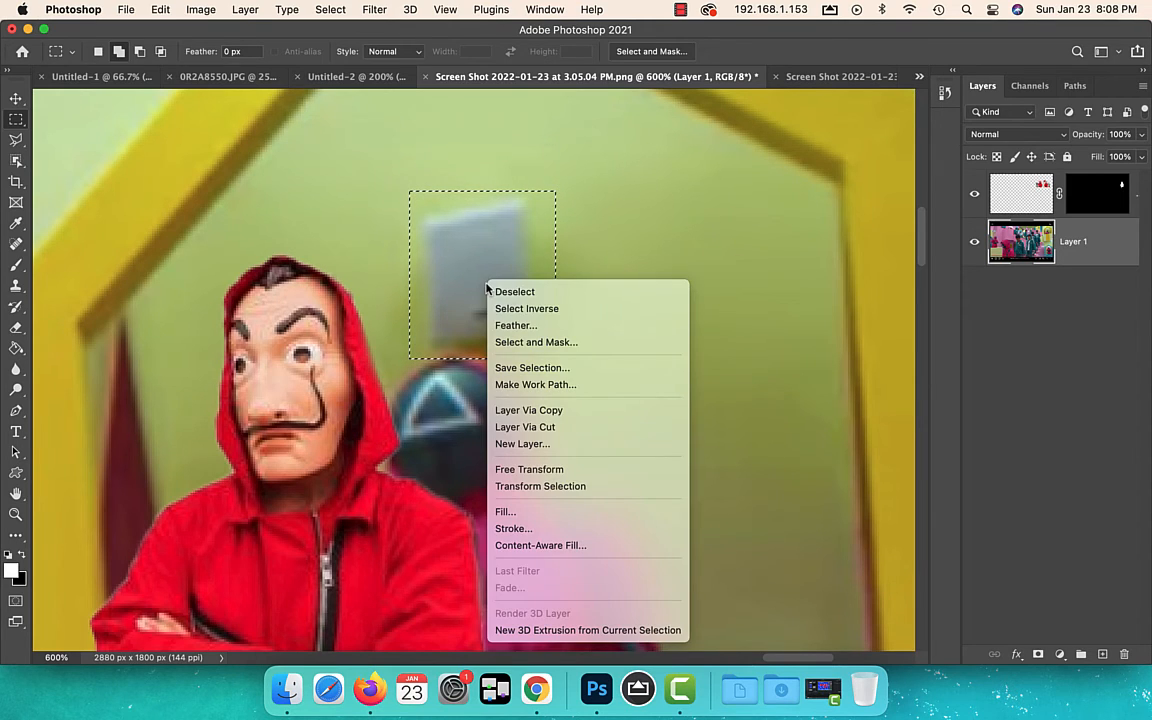
click(560, 511)
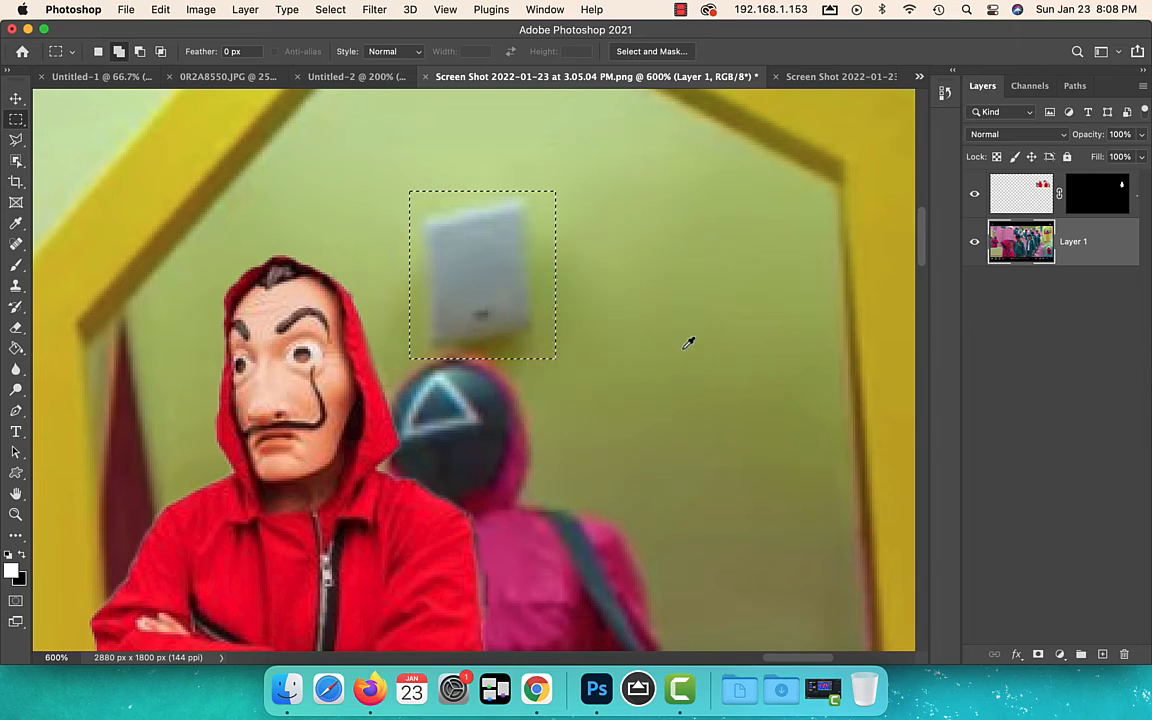
click(683, 271)
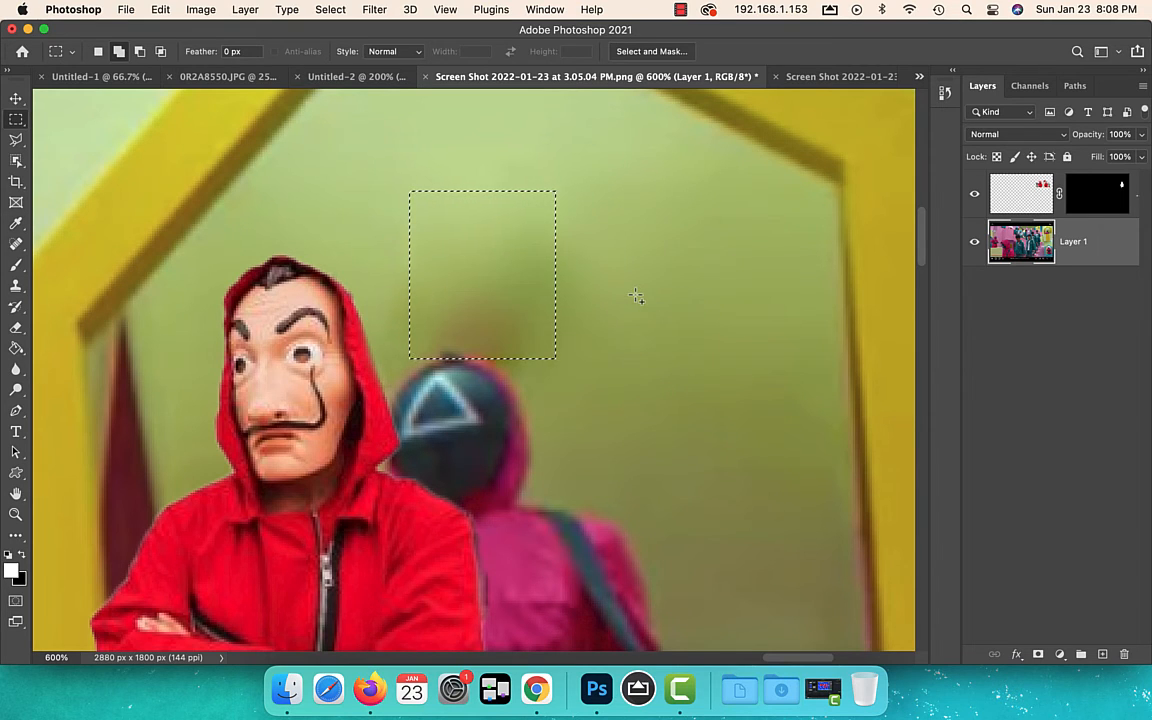
key(super+d)
Move the masked figure back in front of the guard and raise it so the jacket's bottom edge sits on the window ledge
key(v)
drag(362, 413, 495, 408)
key(super+minus)
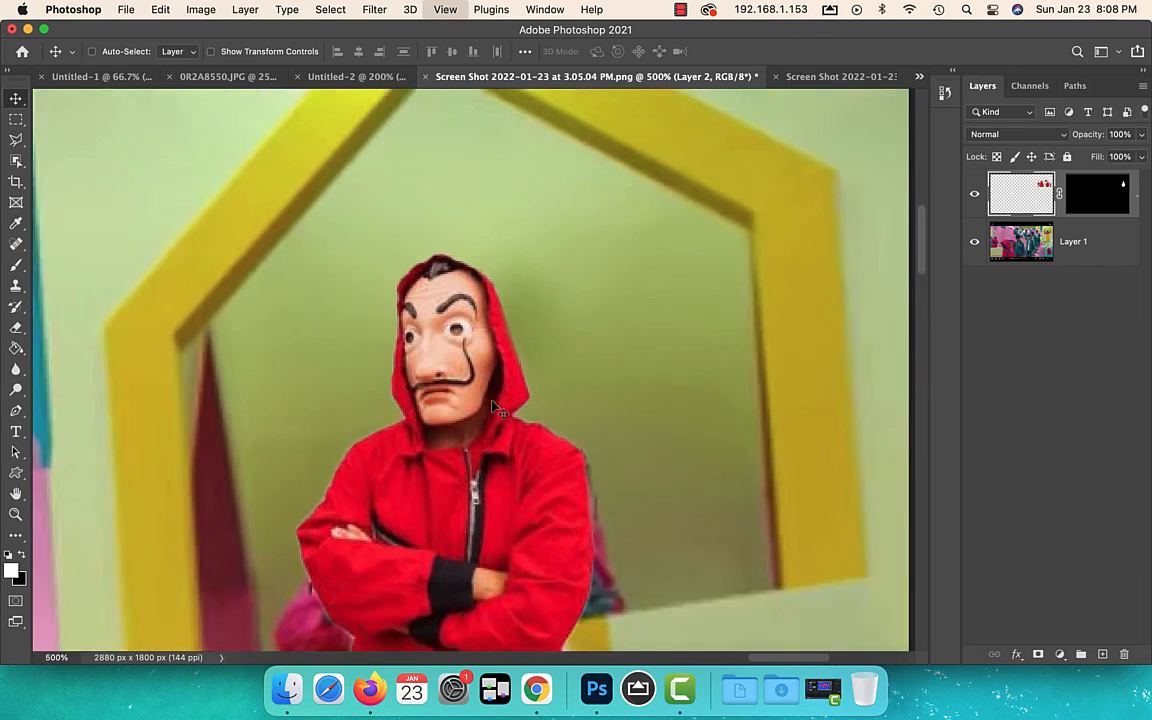
key(super+minus)
key(super+minus)
key(super+minus)
key(super+minus)
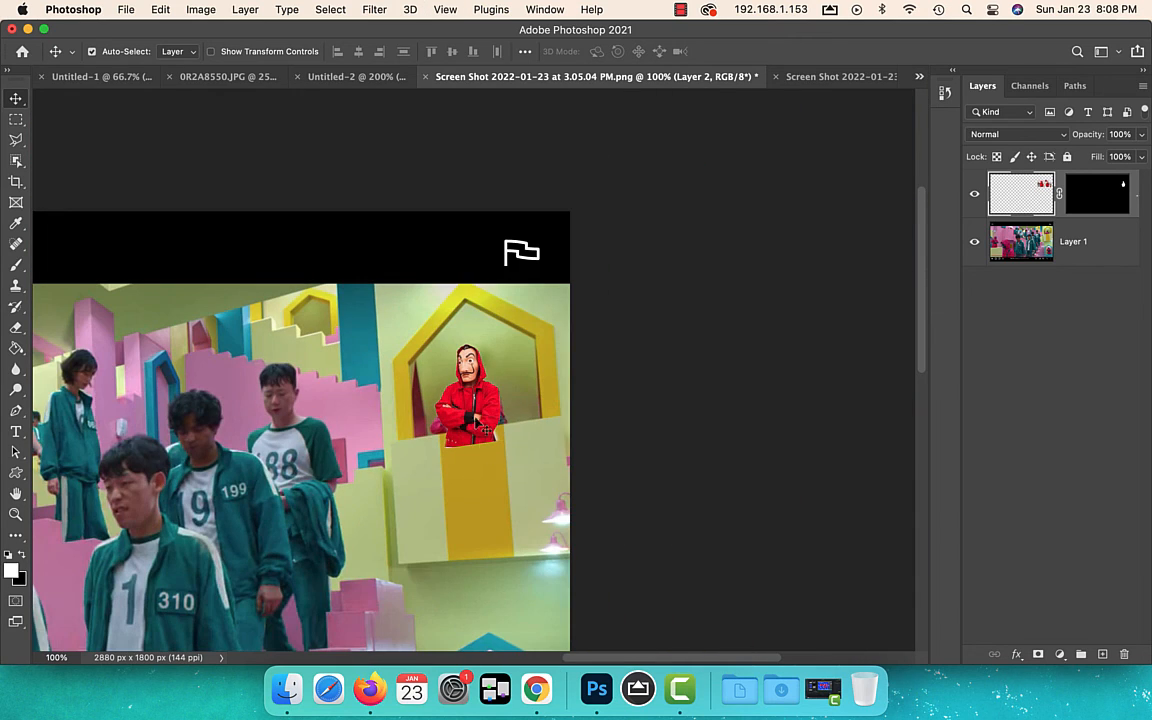
drag(484, 429, 480, 391)
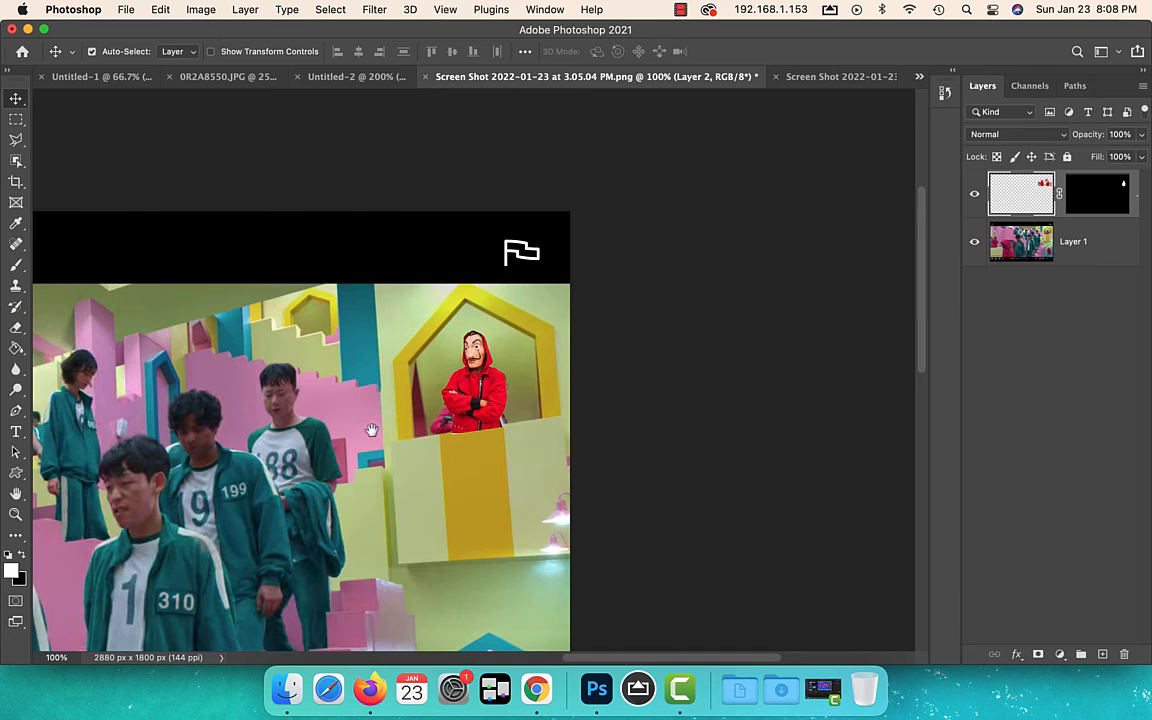
Review the whole Squid Game composite, look at the Money Heist screenshot document, and return to the composite
drag(371, 431, 738, 241)
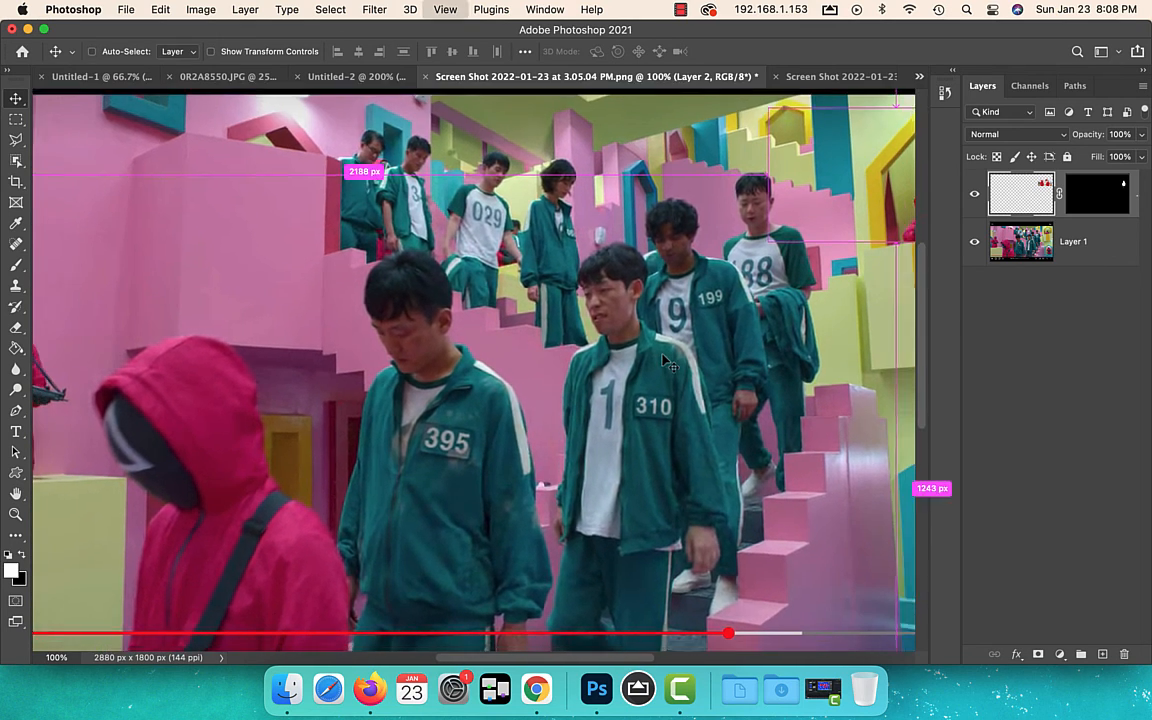
key(super+minus)
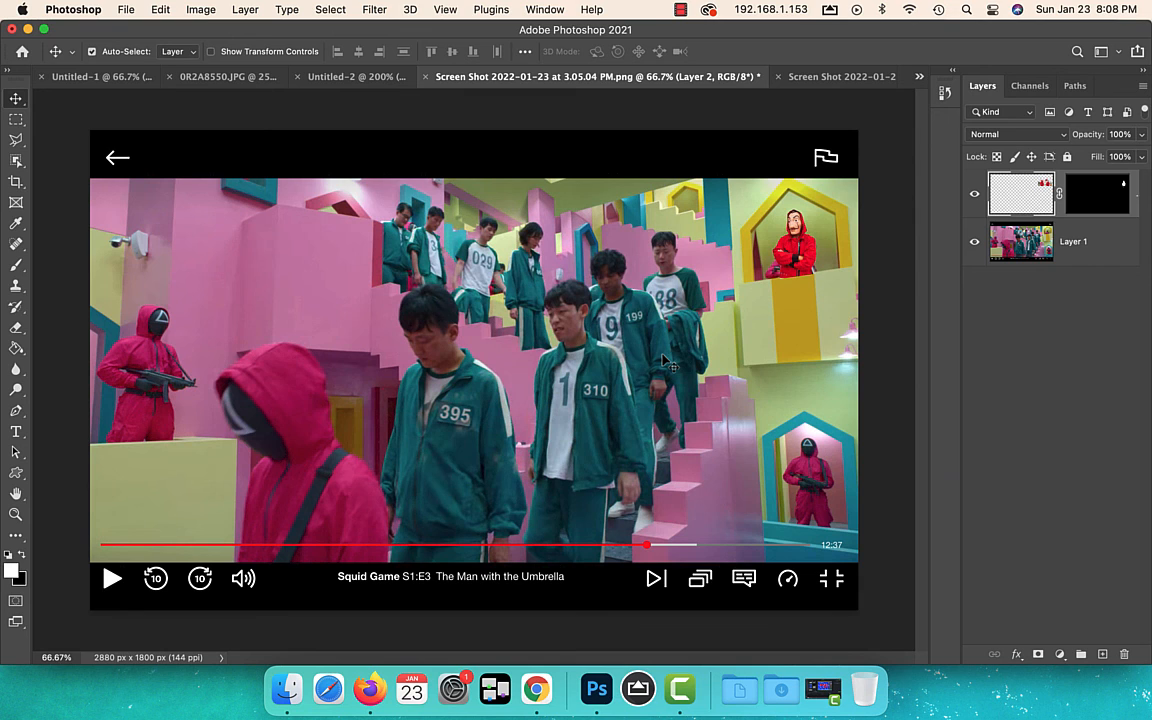
click(836, 77)
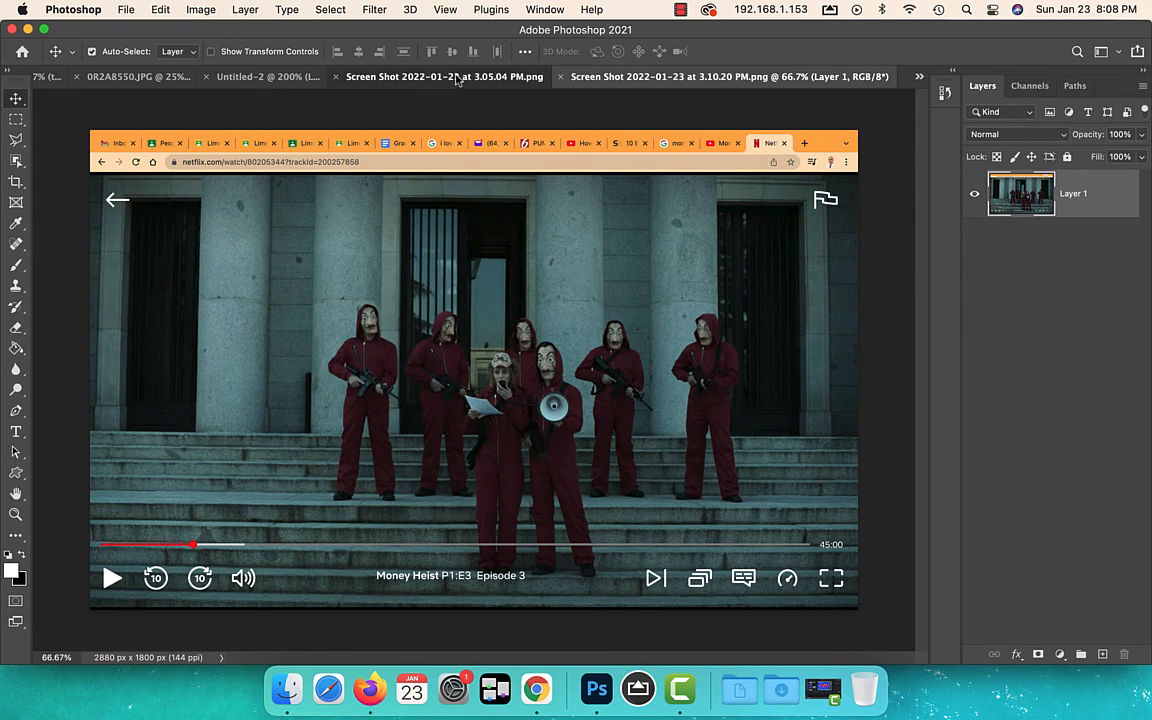
click(455, 77)
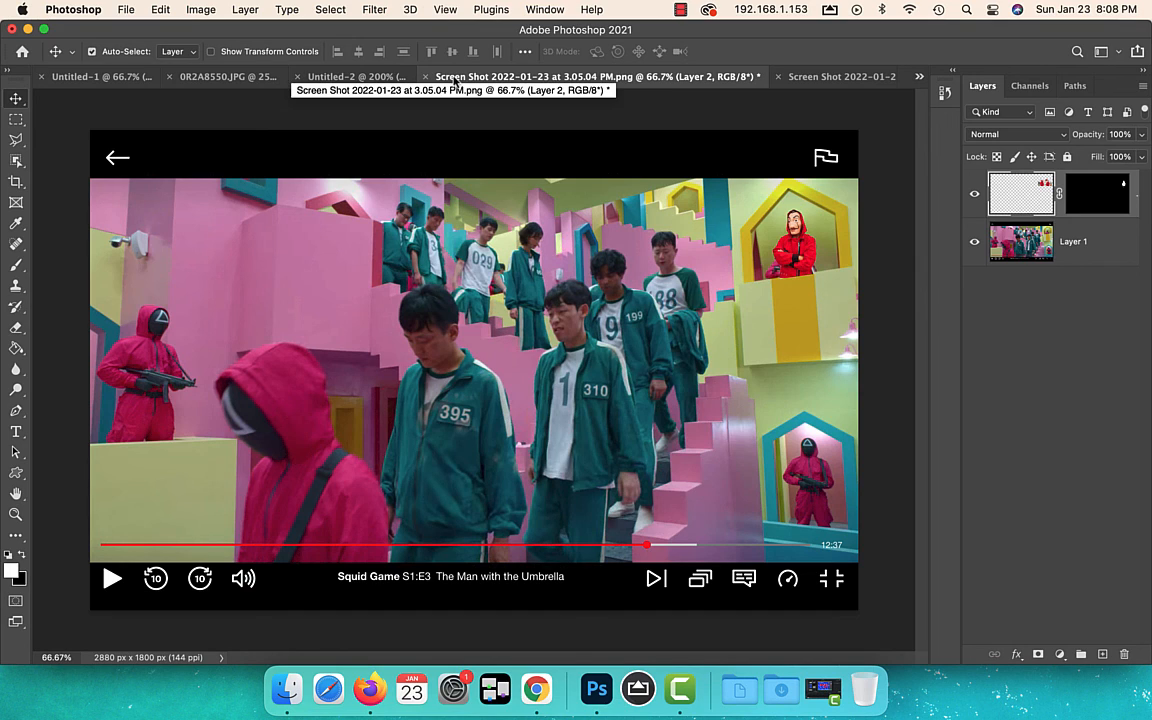